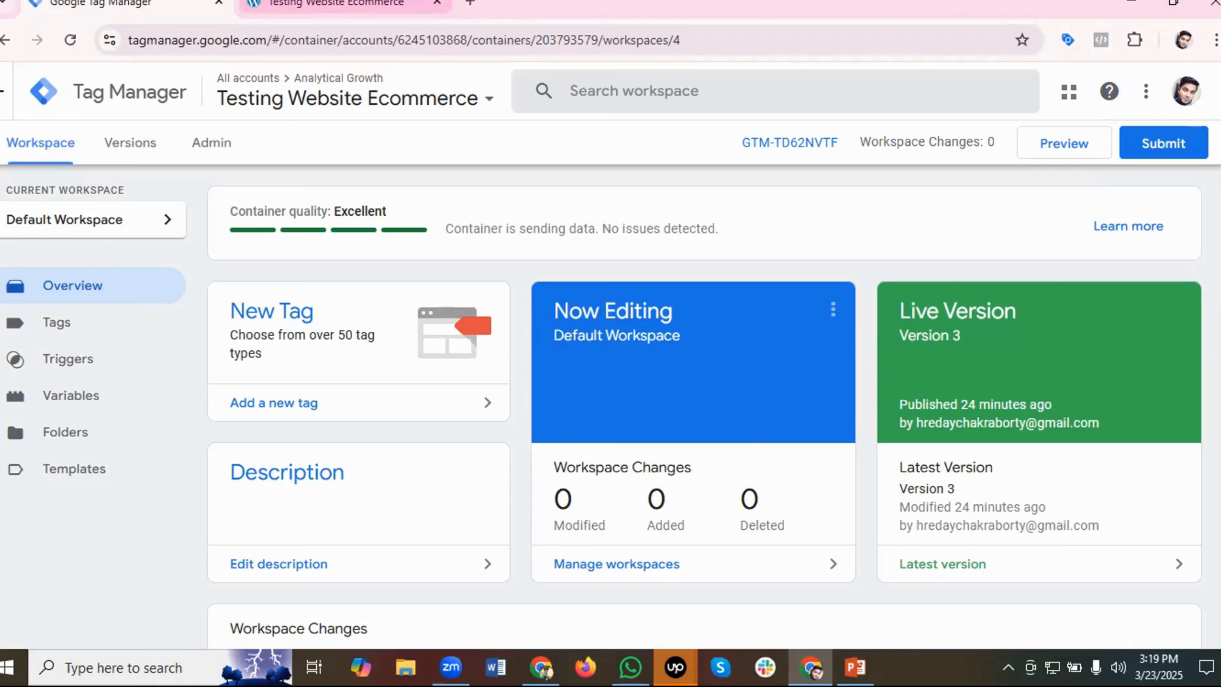
# Switch to the store website and open its WordPress login page by adding /wp-admin to the site address.
pyautogui.click(327, 3)
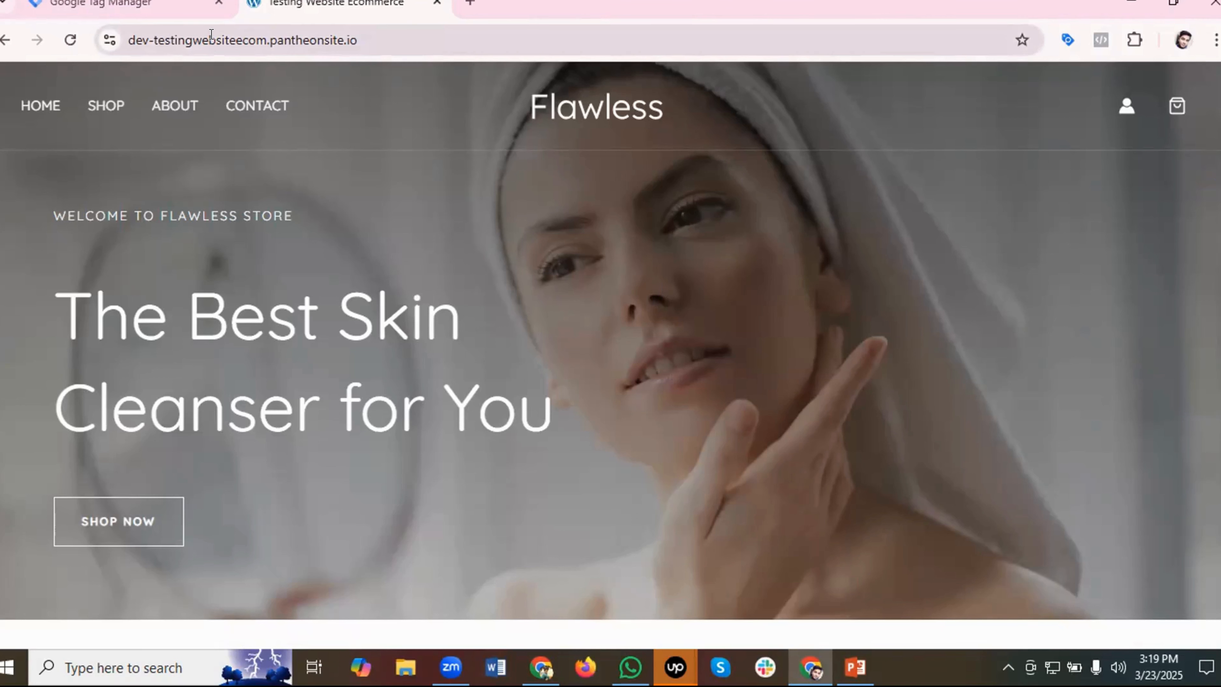
pyautogui.click(408, 35)
pyautogui.click(417, 35)
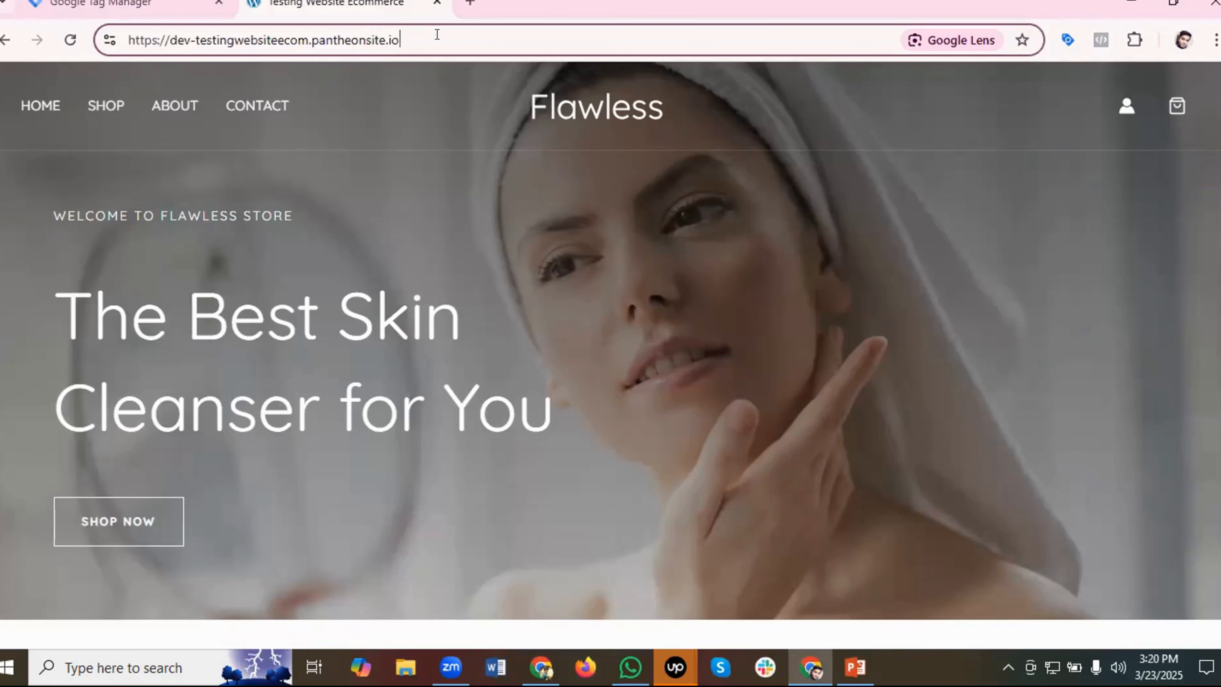
pyautogui.write('/wp-adm')
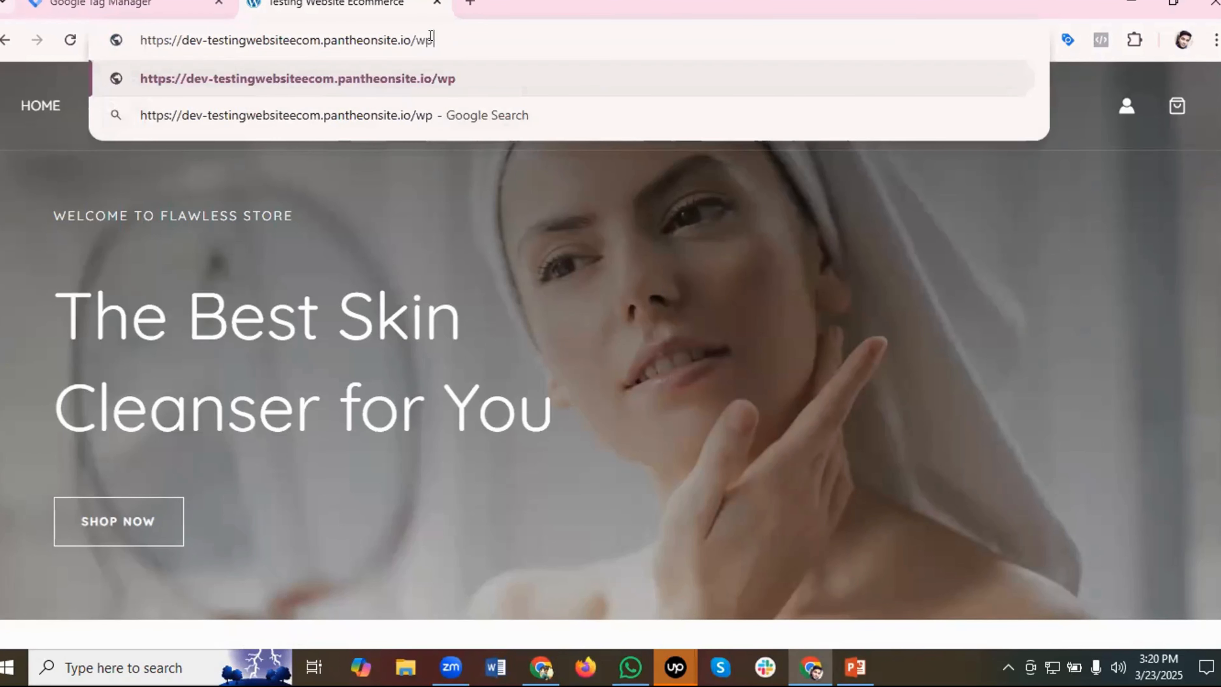
pyautogui.write('in')
pyautogui.press('Return')
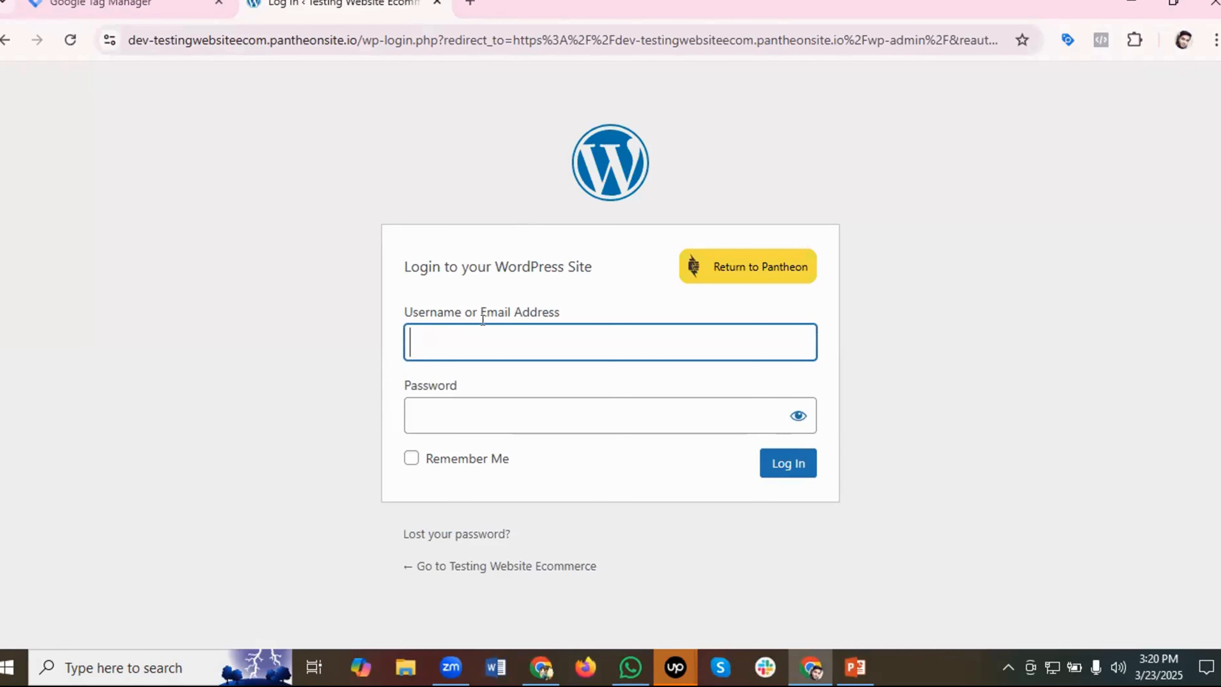
# Log in to WordPress with the username admin and the account password, and save the login in the browser.
pyautogui.click(479, 330)
pyautogui.write('ad')
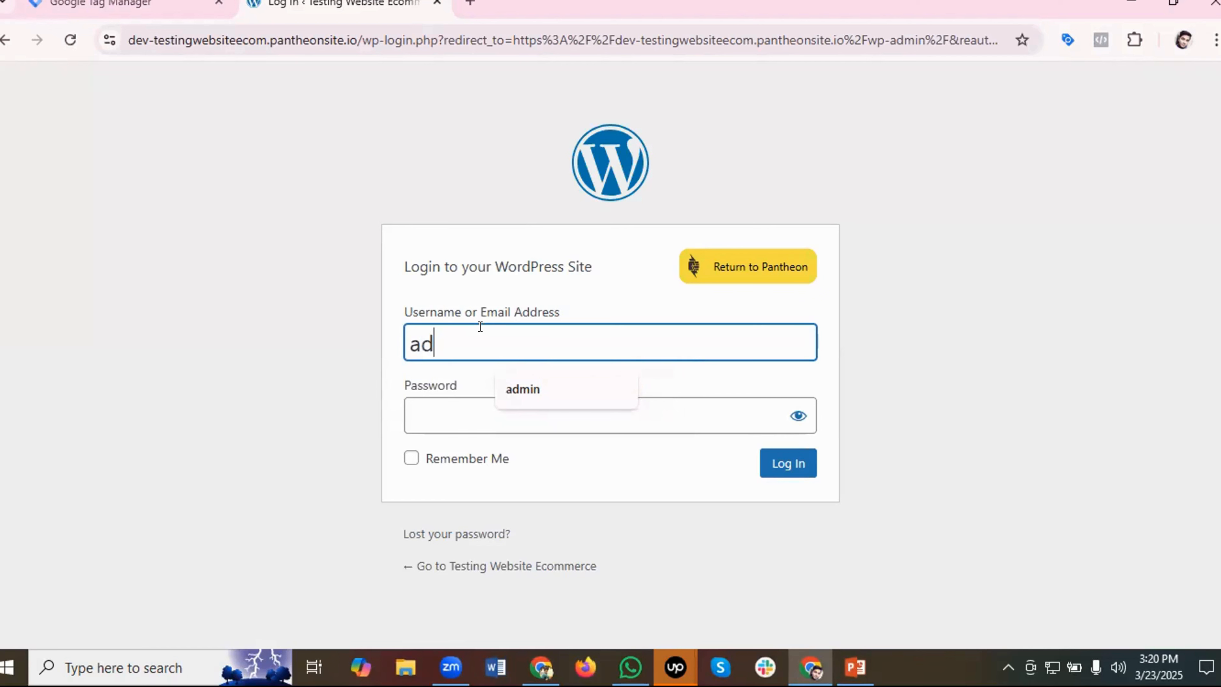
pyautogui.press('Down')
pyautogui.press('Return')
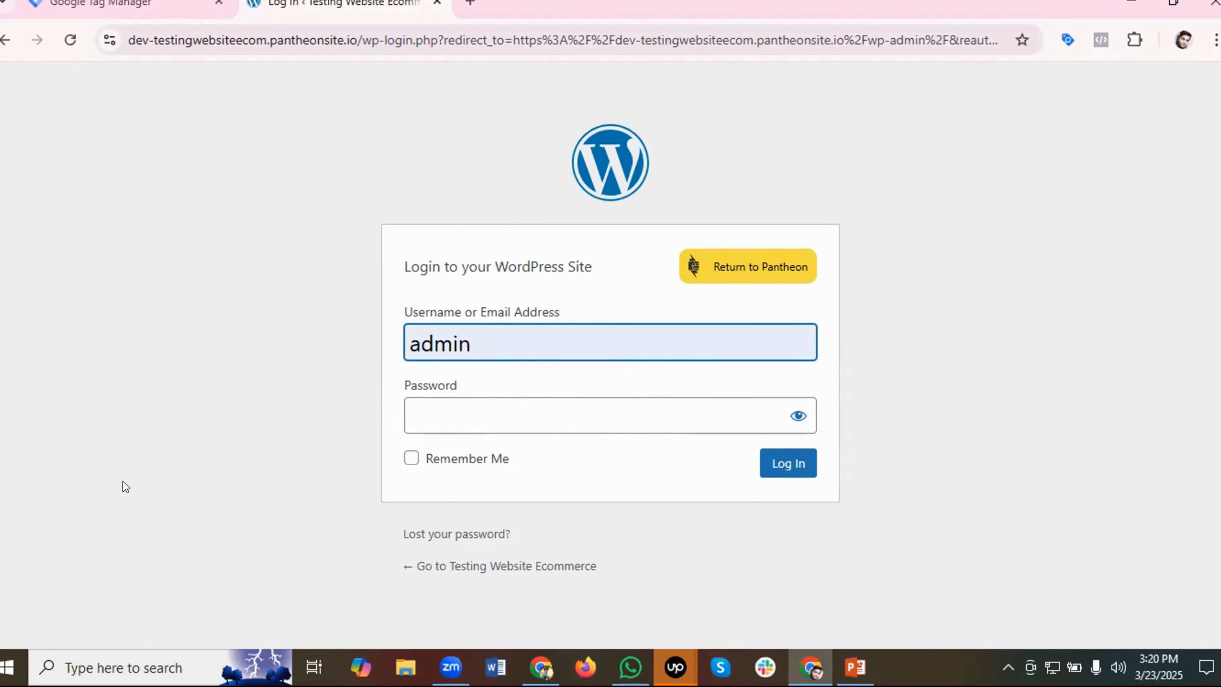
pyautogui.click(500, 404)
pyautogui.write('•••')
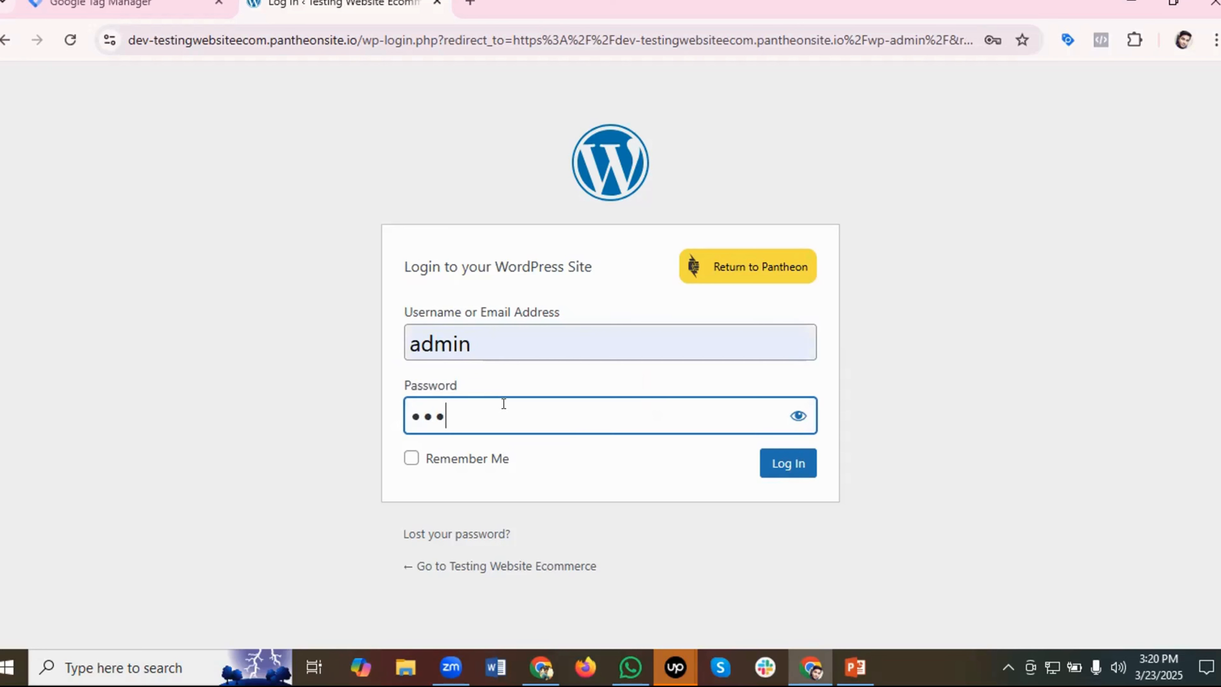
pyautogui.write('•••••••')
pyautogui.click(777, 463)
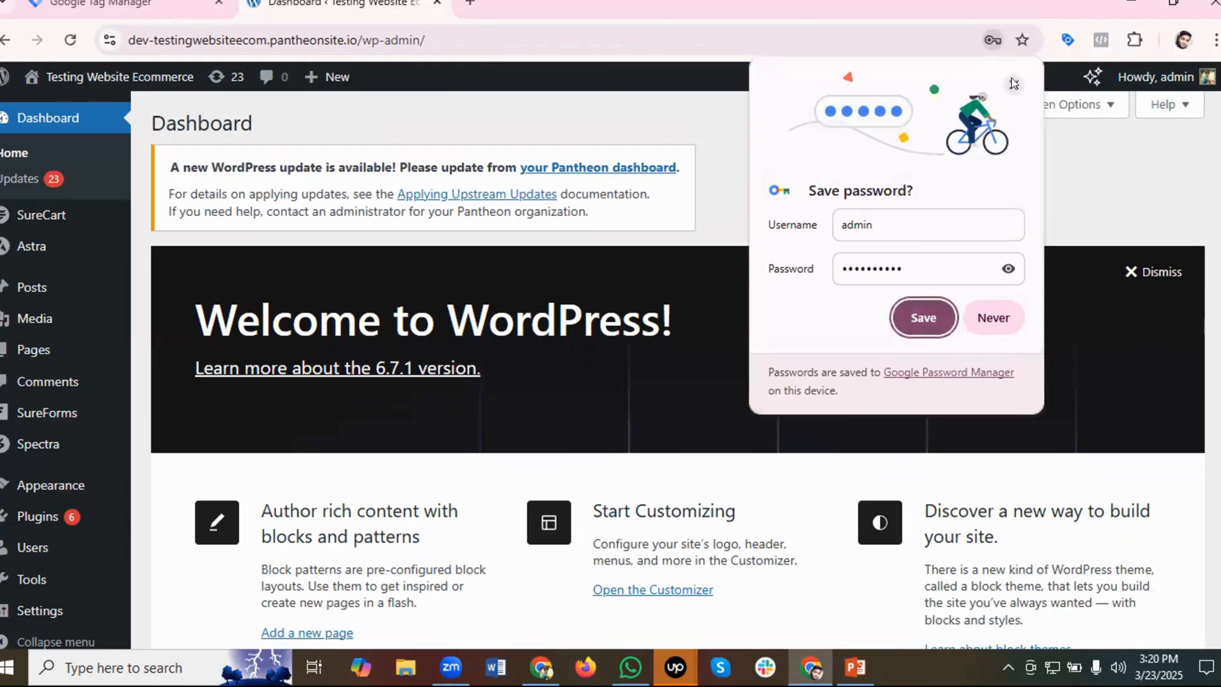
pyautogui.click(924, 317)
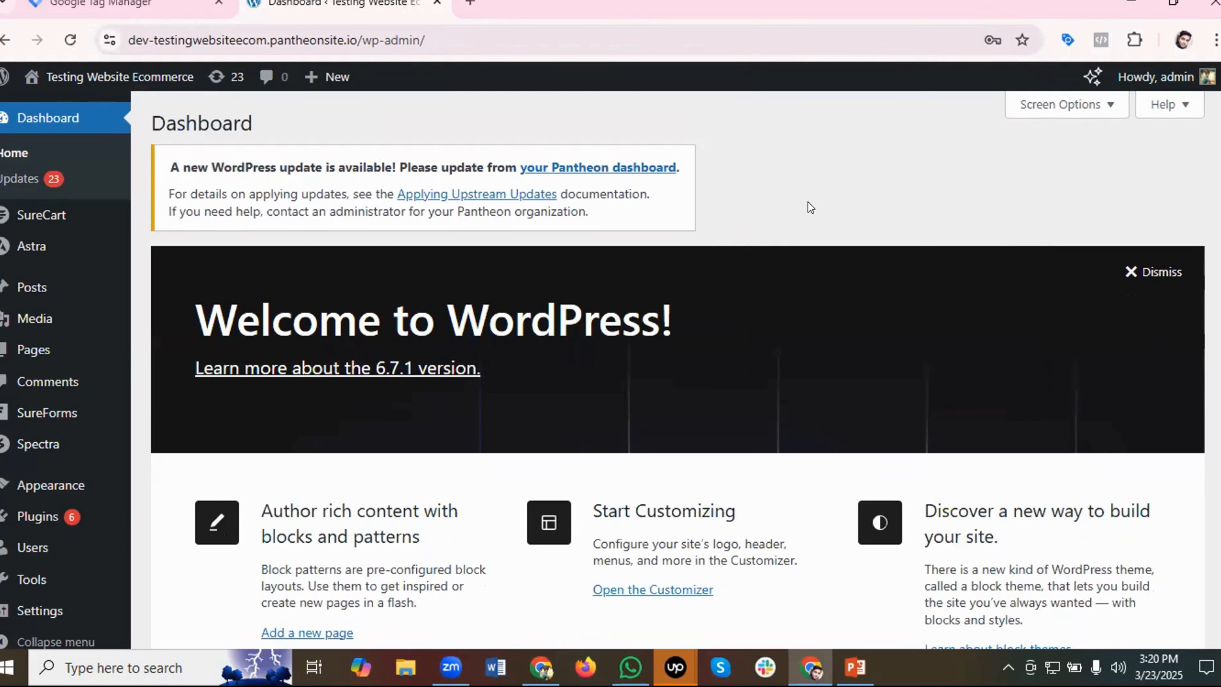
# Open the Theme File Editor for the Astra theme and acknowledge the warning about direct edits.
pyautogui.moveTo(77, 486)
pyautogui.scroll(-2, 68, 366)
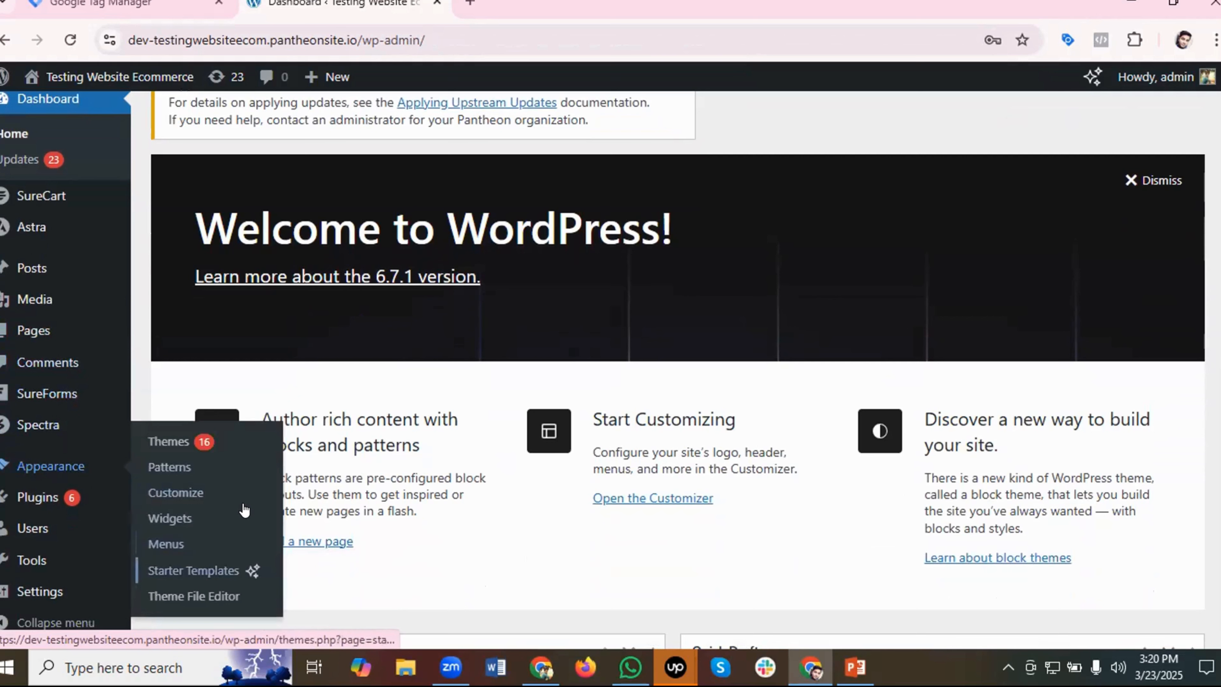
pyautogui.click(193, 596)
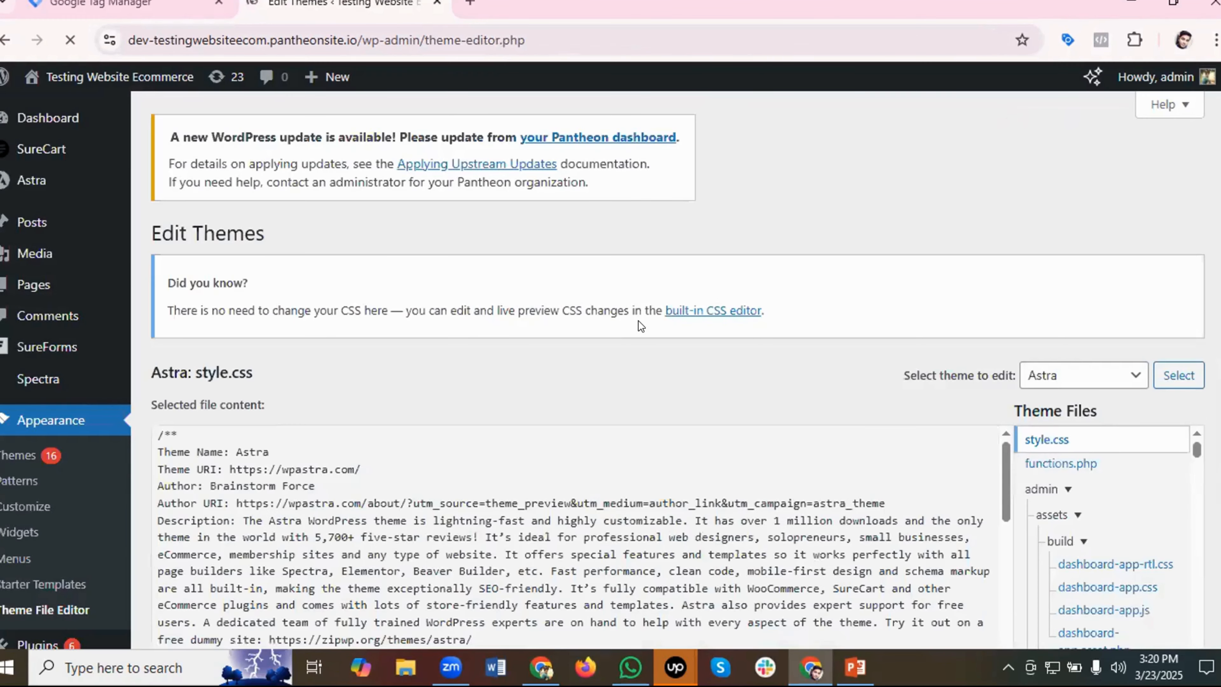
pyautogui.scroll(-4, 1131, 413)
pyautogui.scroll(-6, 1113, 385)
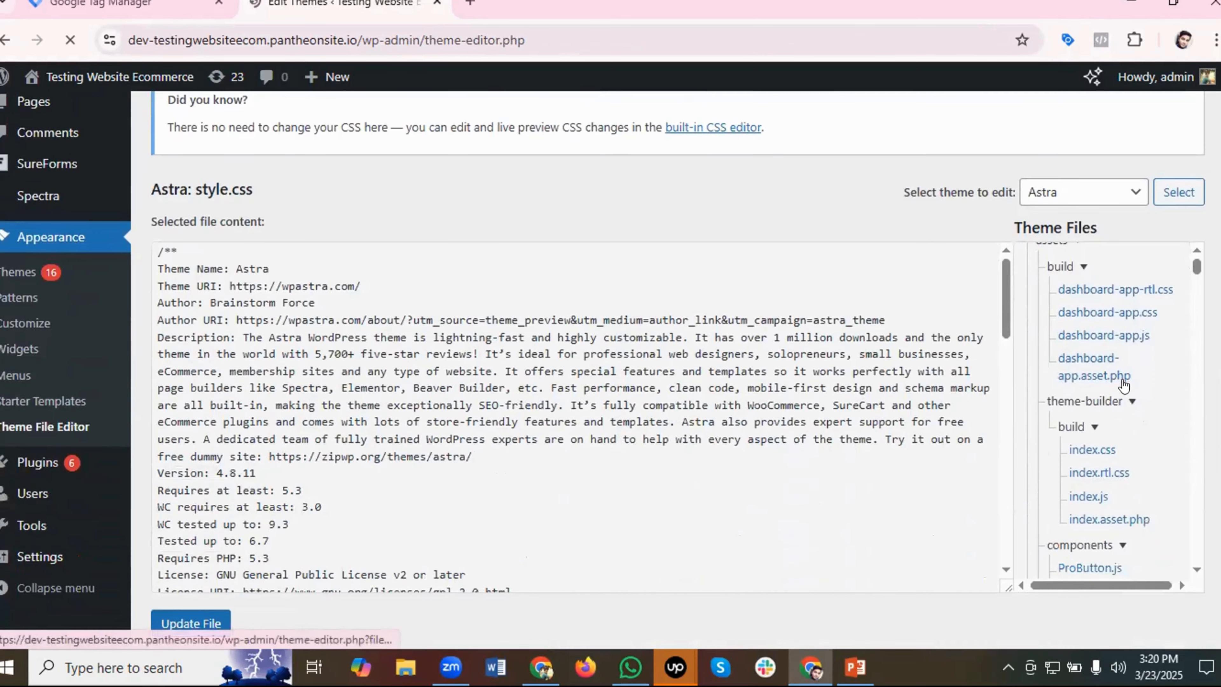
pyautogui.scroll(-8, 1138, 388)
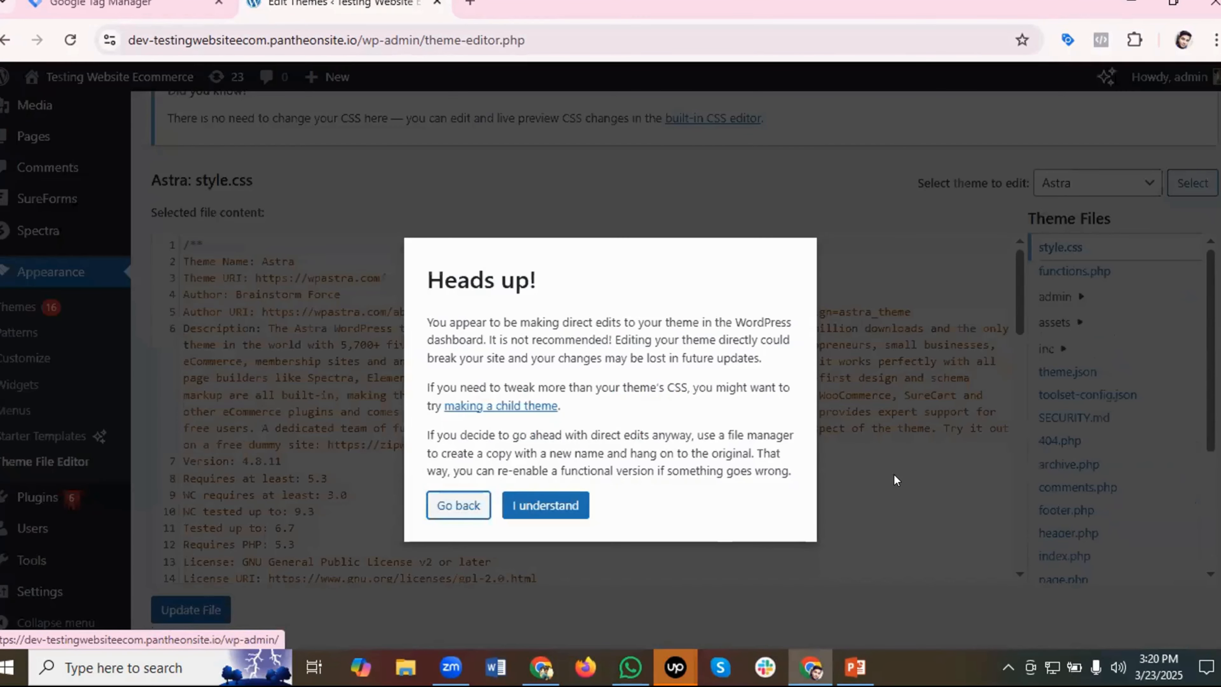
pyautogui.click(546, 505)
# Open the theme's header.php file and add an empty line directly after the opening <head> tag.
pyautogui.scroll(-2, 1051, 459)
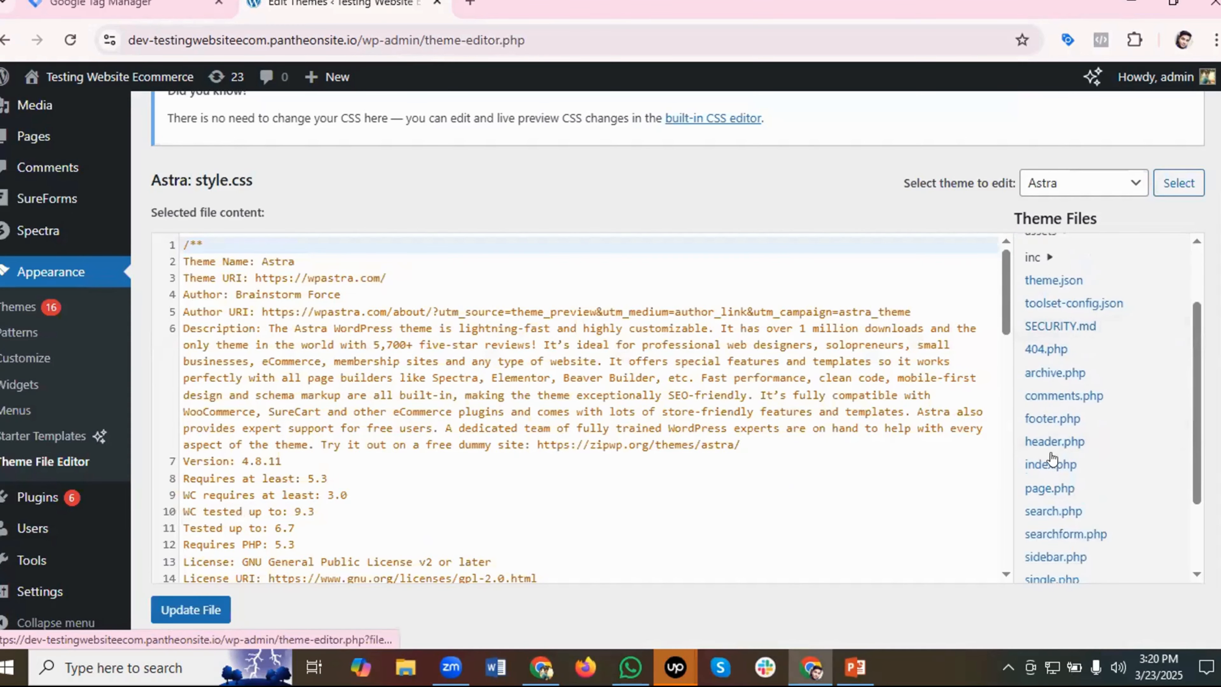
pyautogui.click(1048, 444)
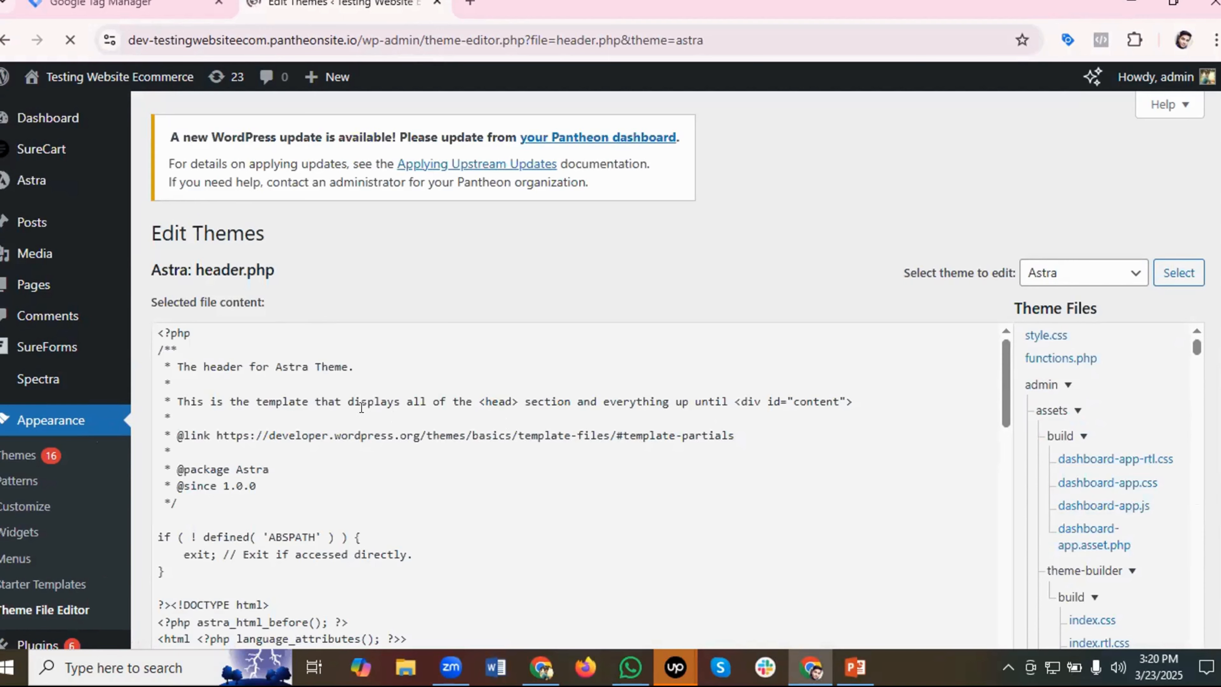
pyautogui.scroll(-4, 362, 407)
pyautogui.scroll(-4, 327, 359)
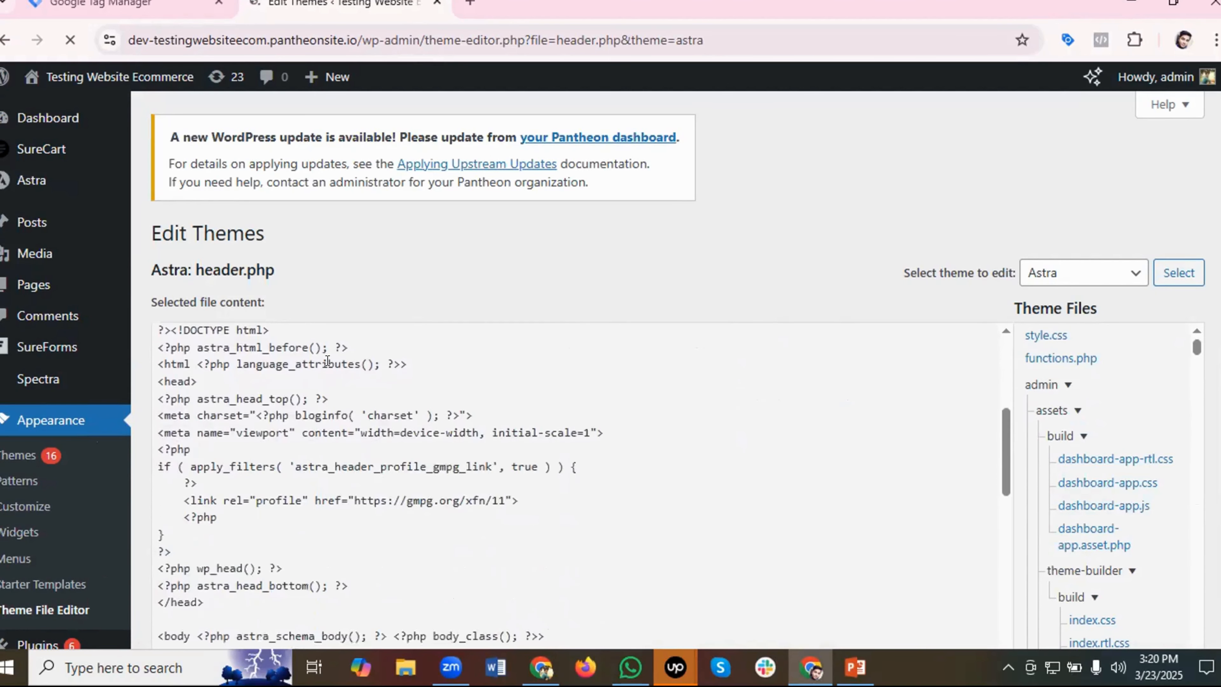
pyautogui.scroll(2, 320, 365)
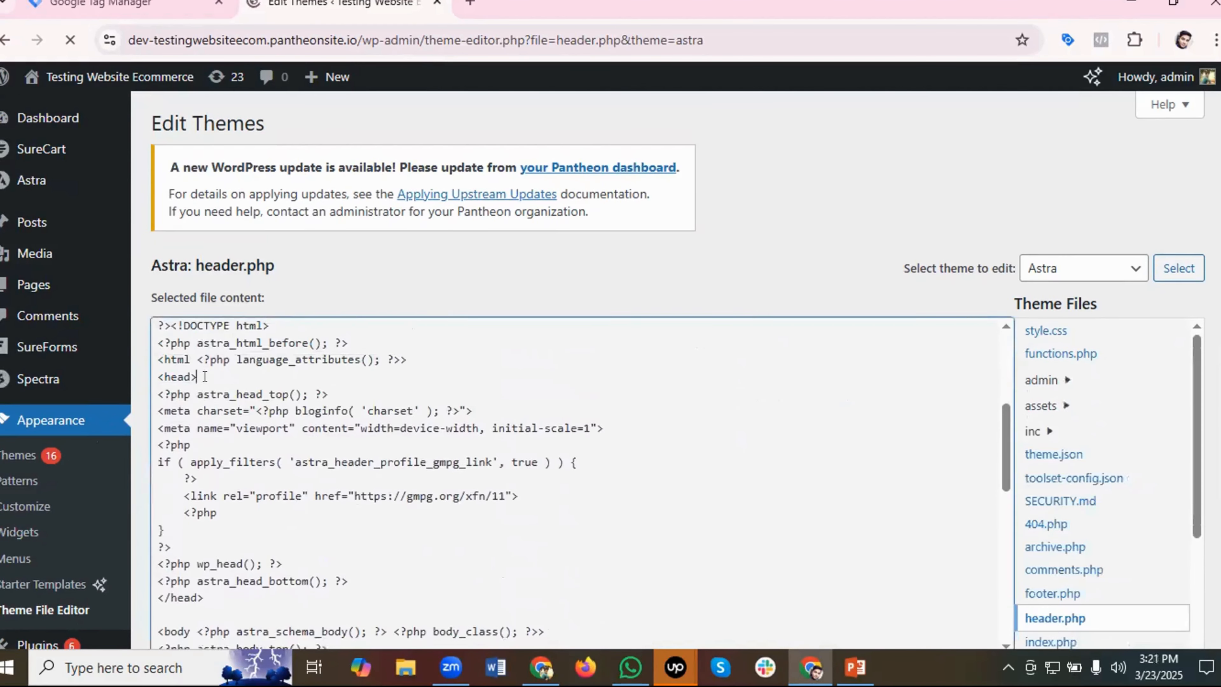
pyautogui.scroll(-4, 269, 408)
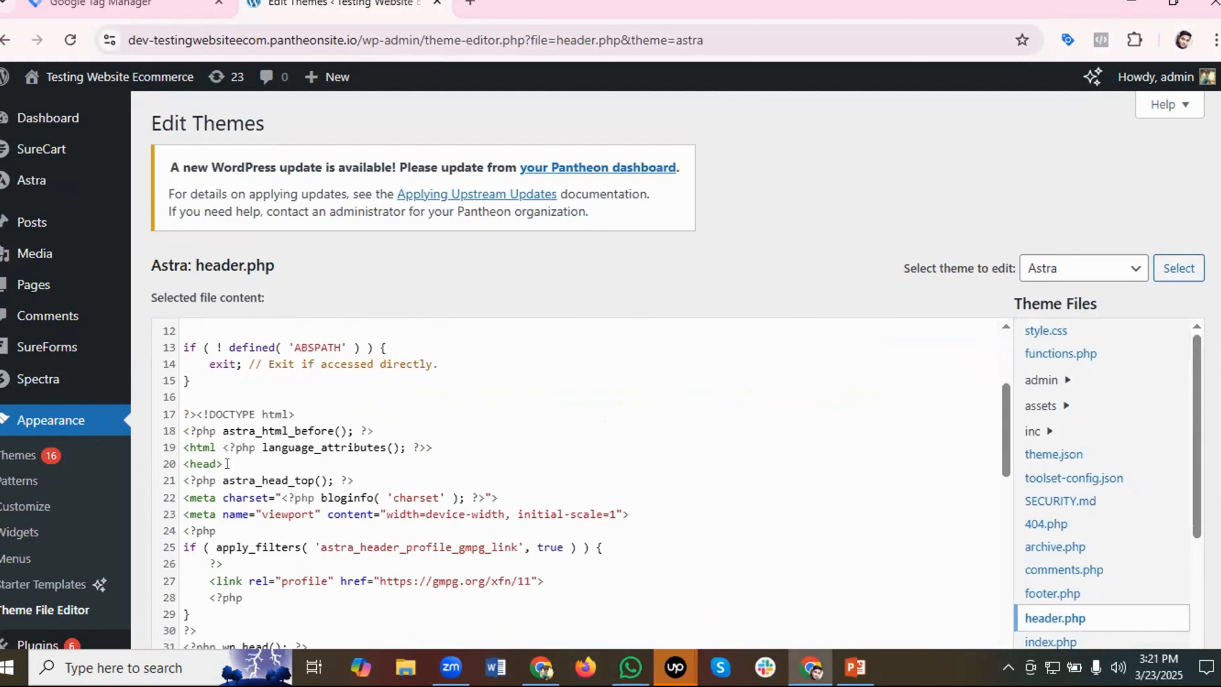
pyautogui.click(227, 464)
pyautogui.press('Return')
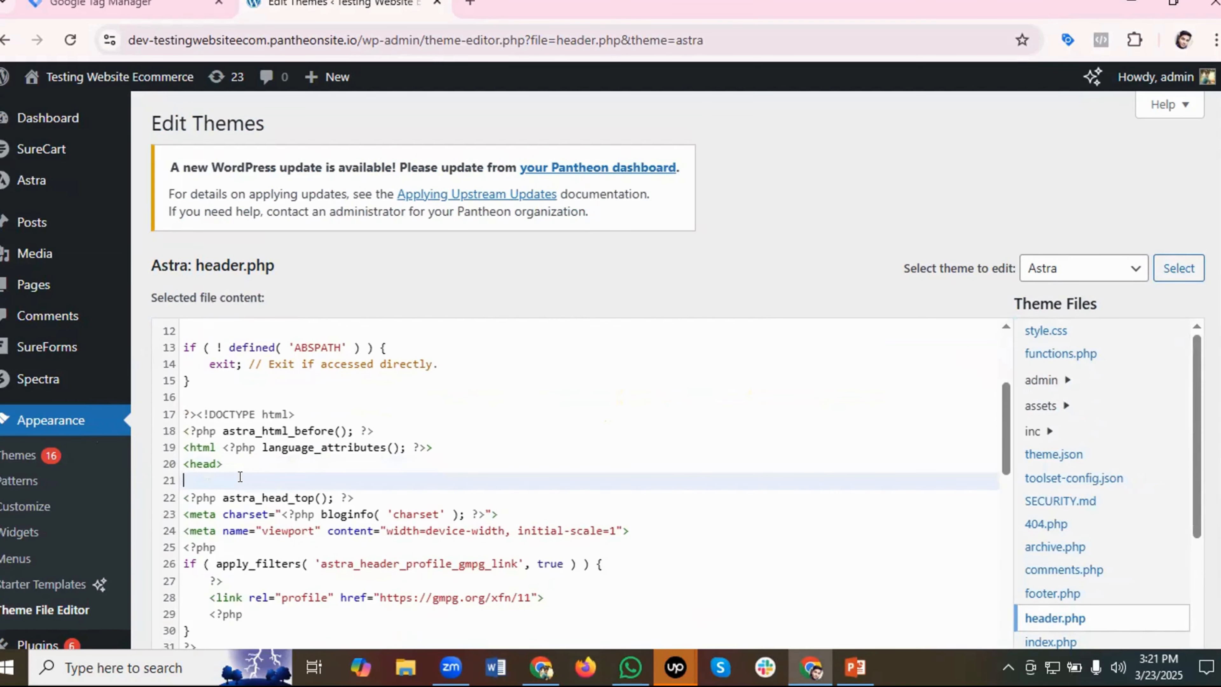
# Copy the container's <head> installation code from Google Tag Manager and paste it on the empty line below <head> in header.php.
pyautogui.click(123, 3)
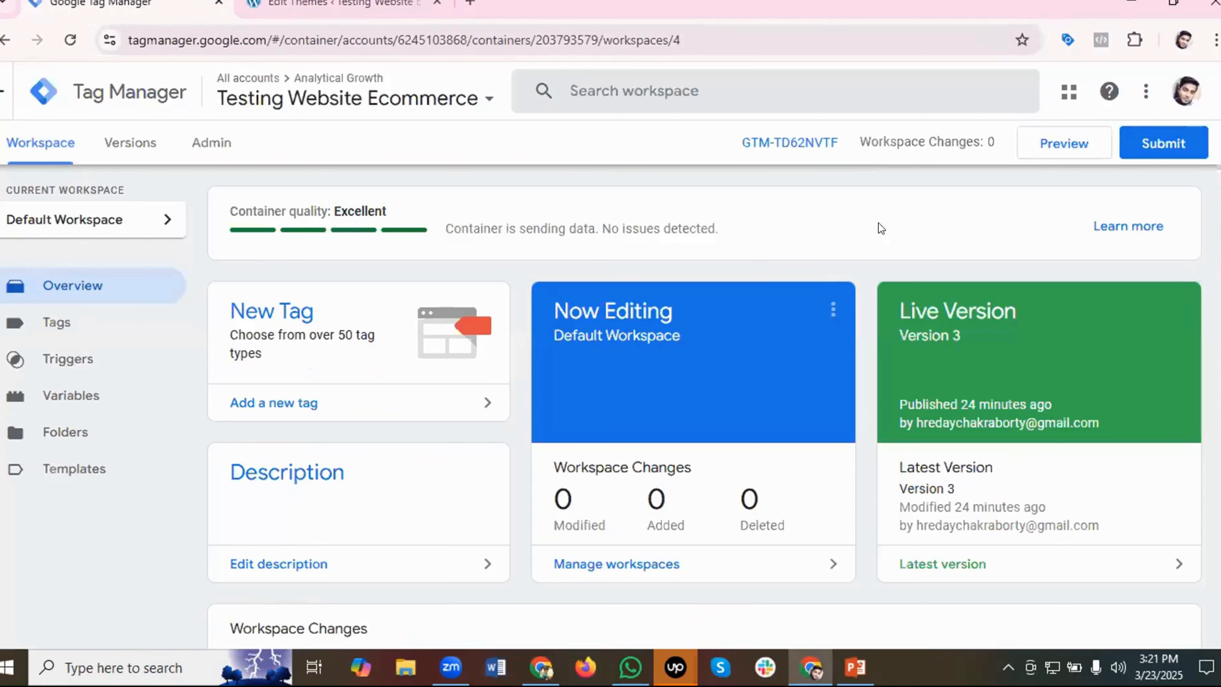
pyautogui.click(793, 142)
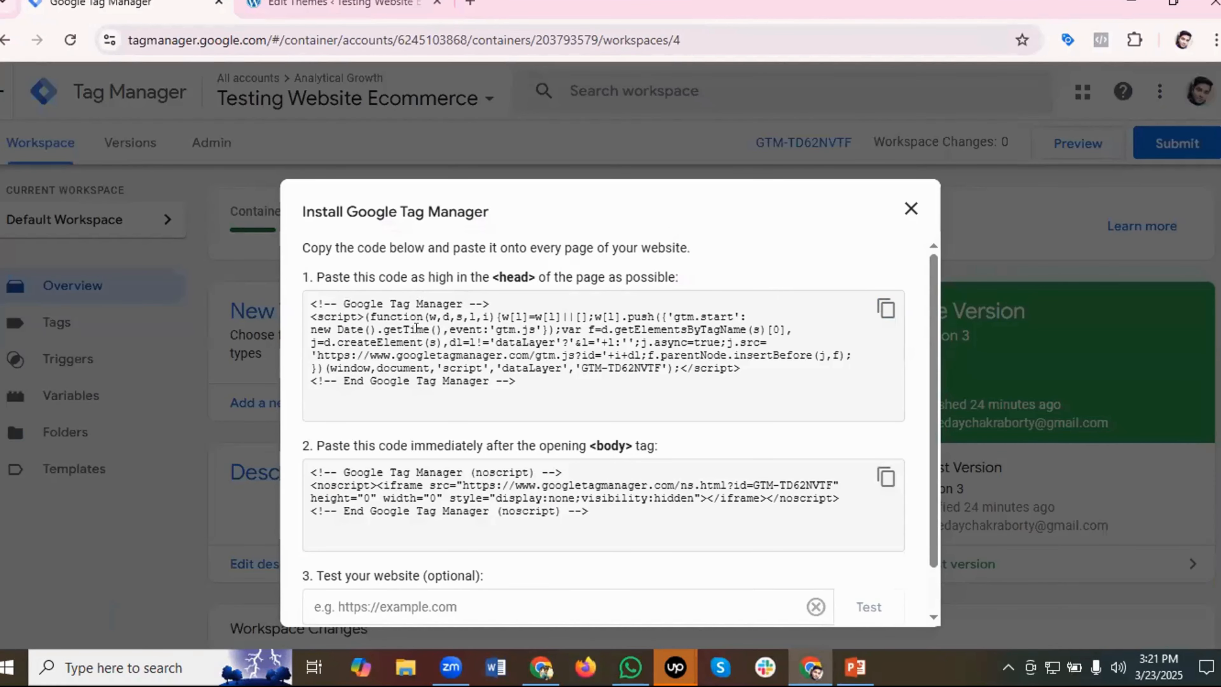
pyautogui.click(886, 308)
pyautogui.click(336, 5)
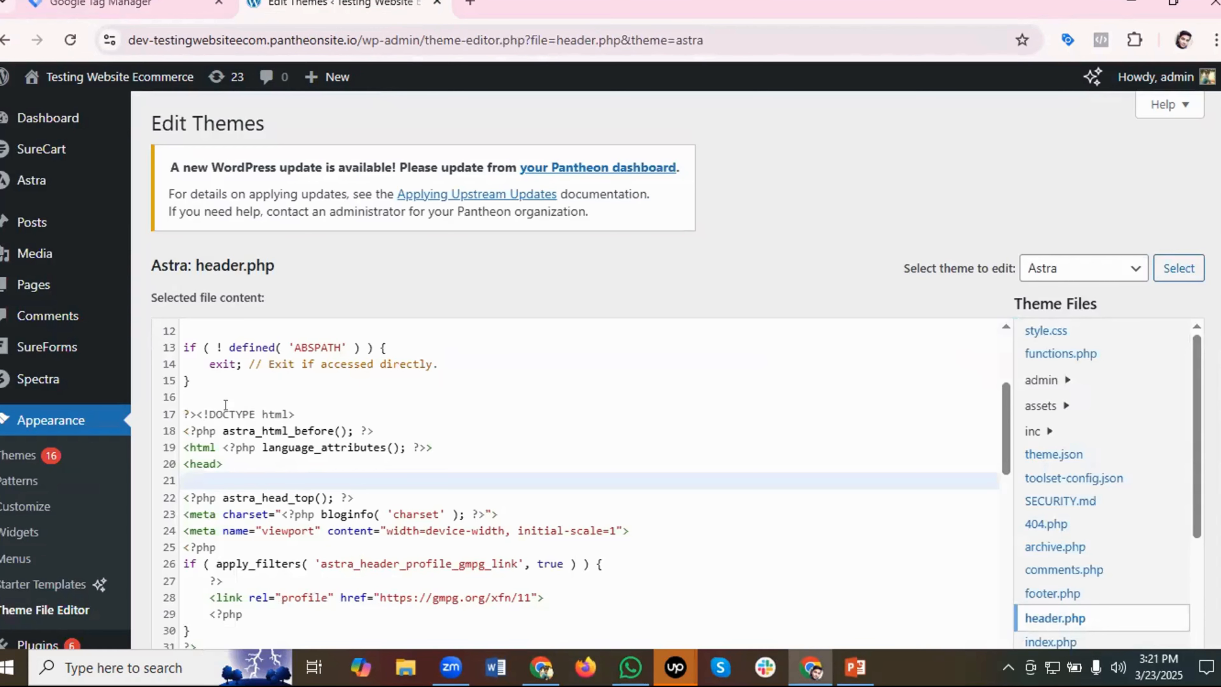
pyautogui.hotkey('ctrl', 'v')
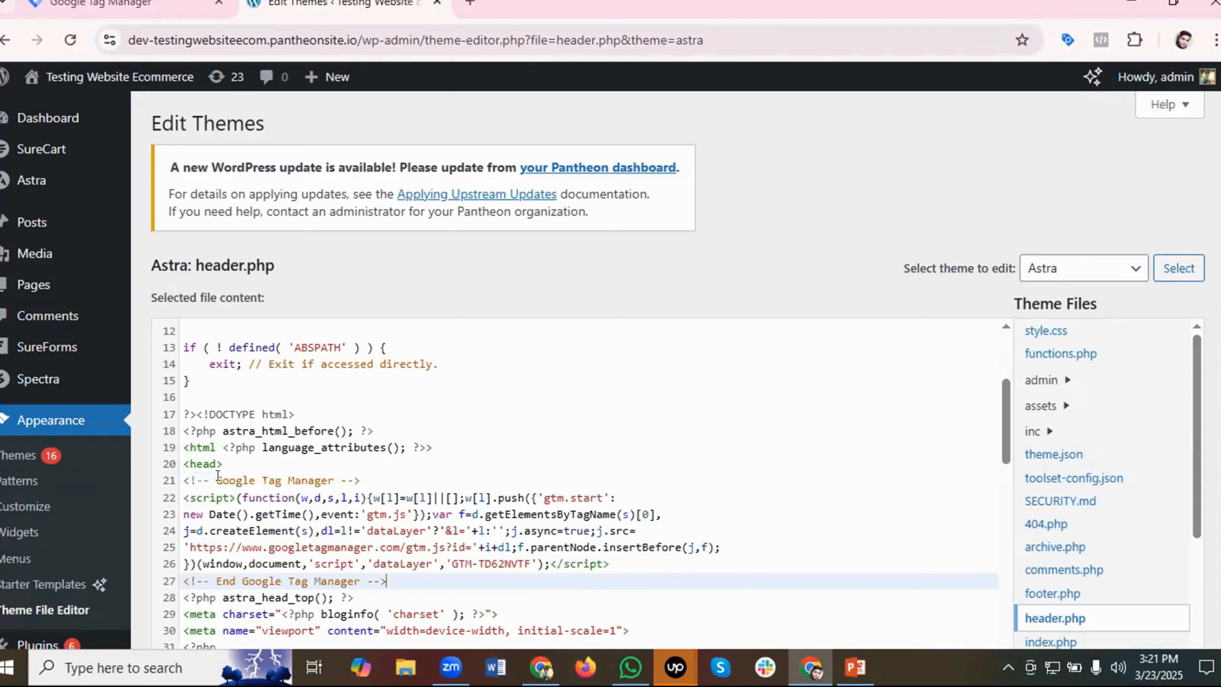
# Insert the Google Tag Manager noscript code on a new line directly after the opening <body> tag in header.php.
pyautogui.scroll(-7, 324, 457)
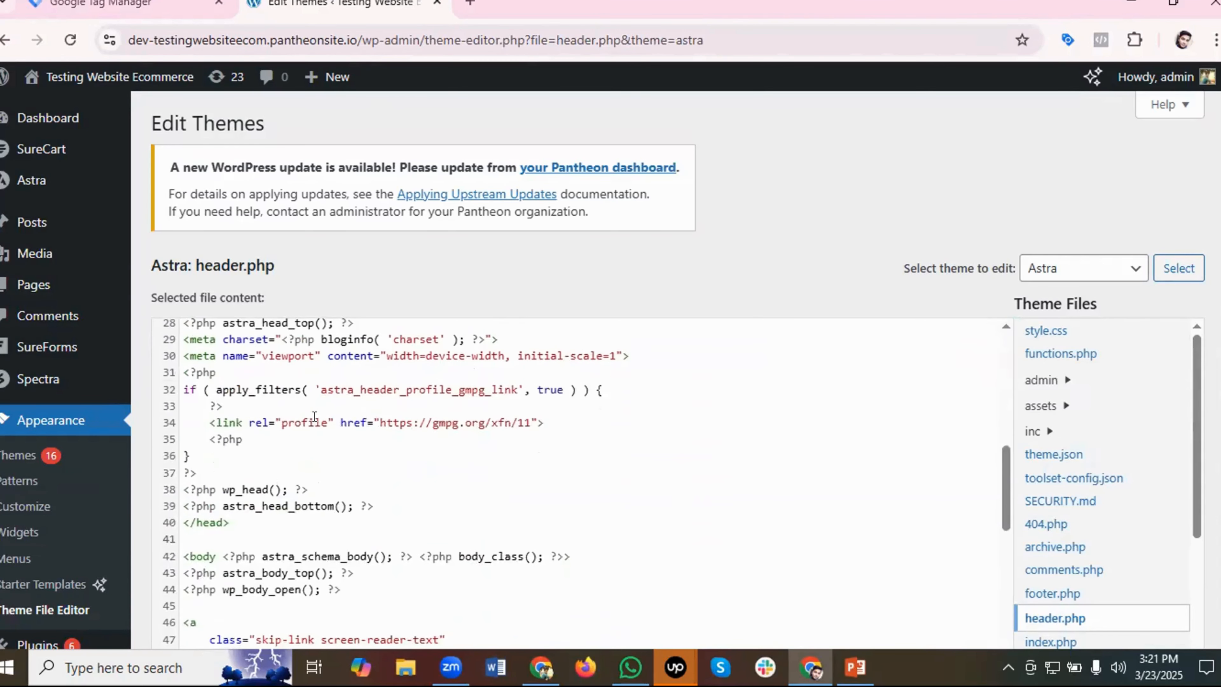
pyautogui.scroll(-2, 303, 424)
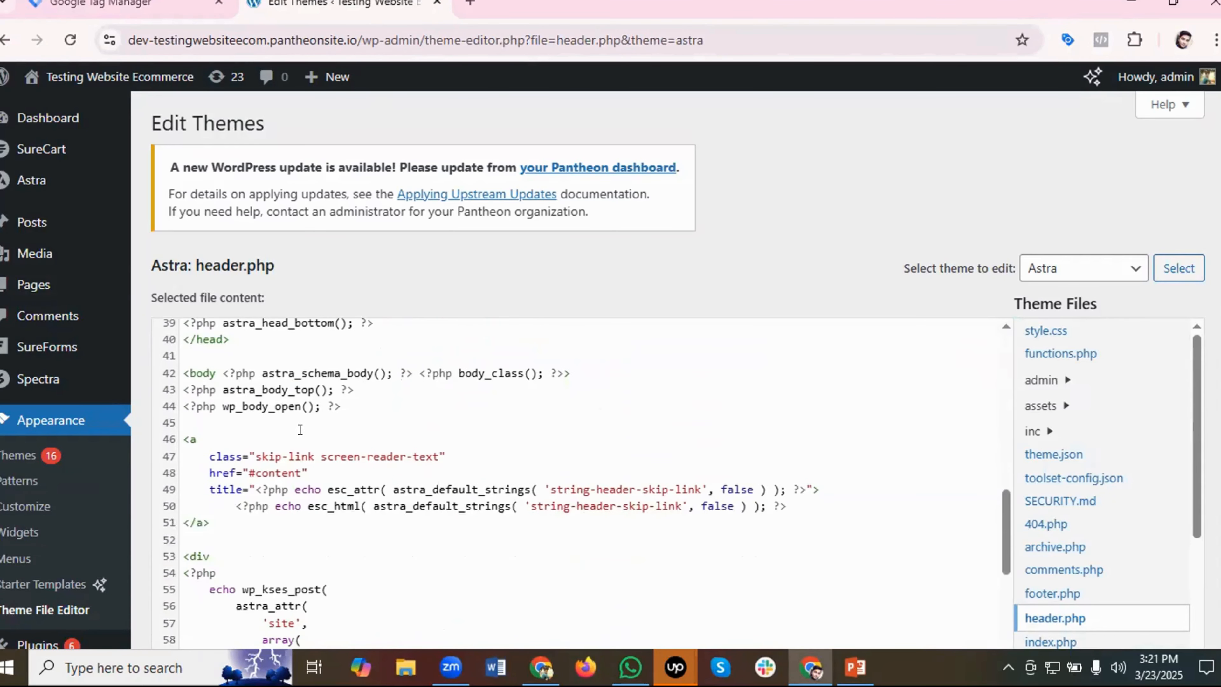
pyautogui.click(583, 370)
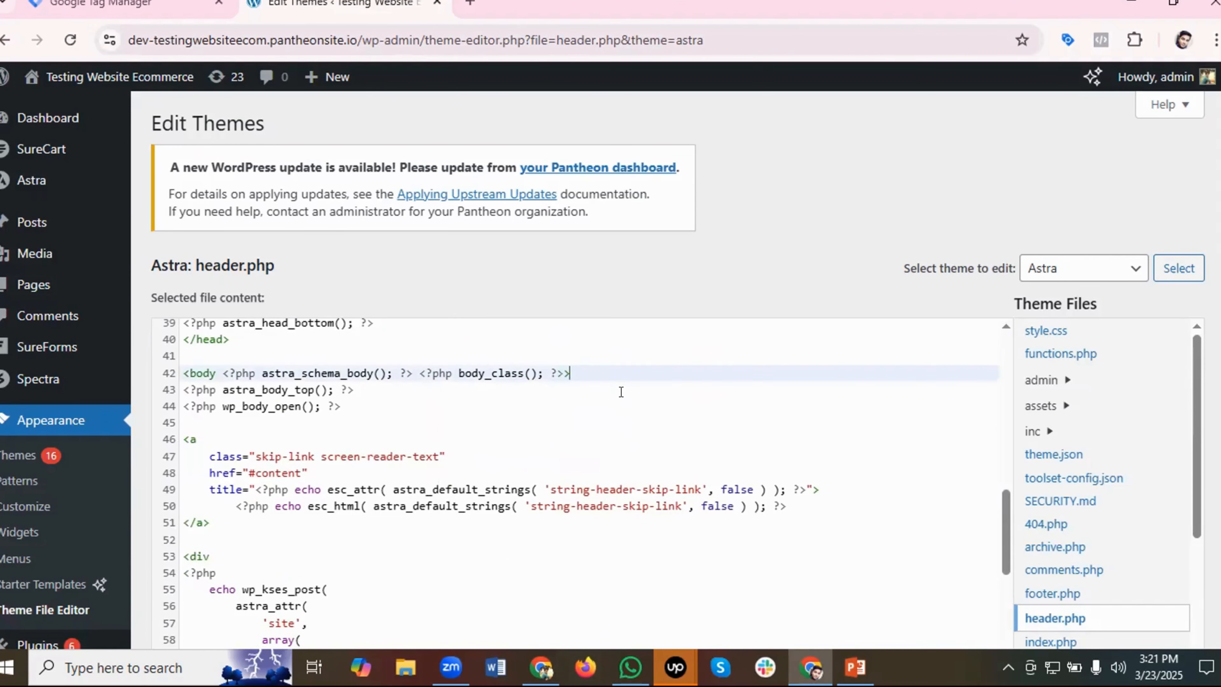
pyautogui.press('Return')
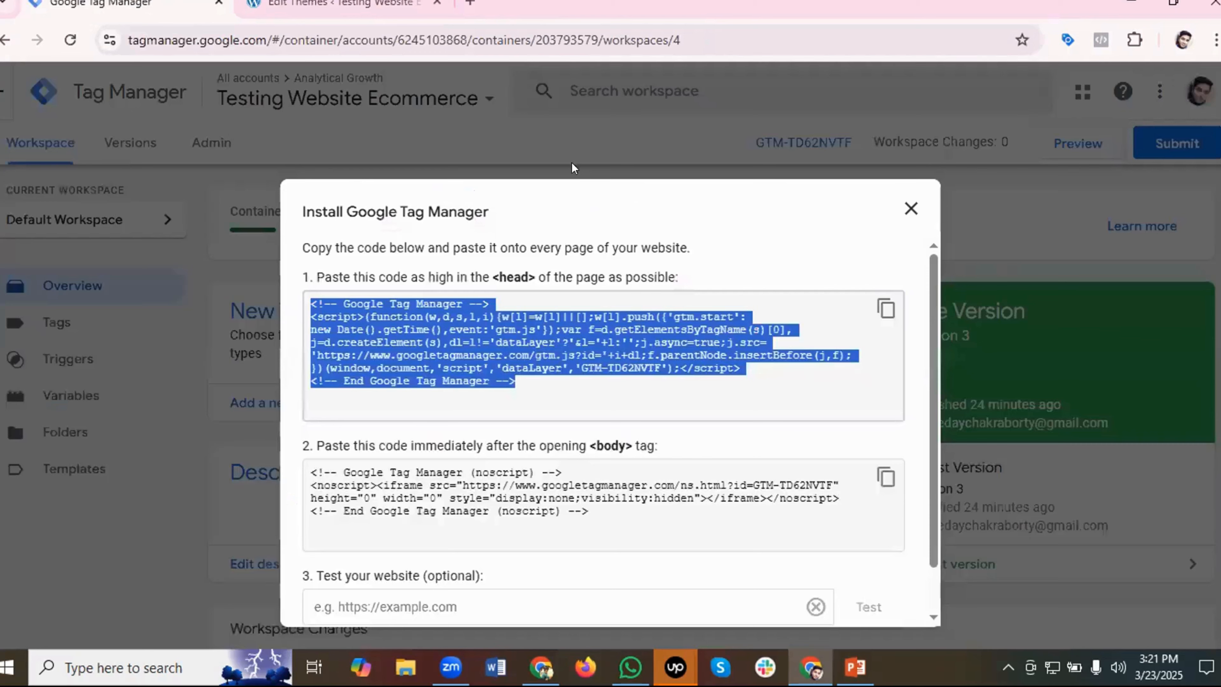
pyautogui.click(101, 5)
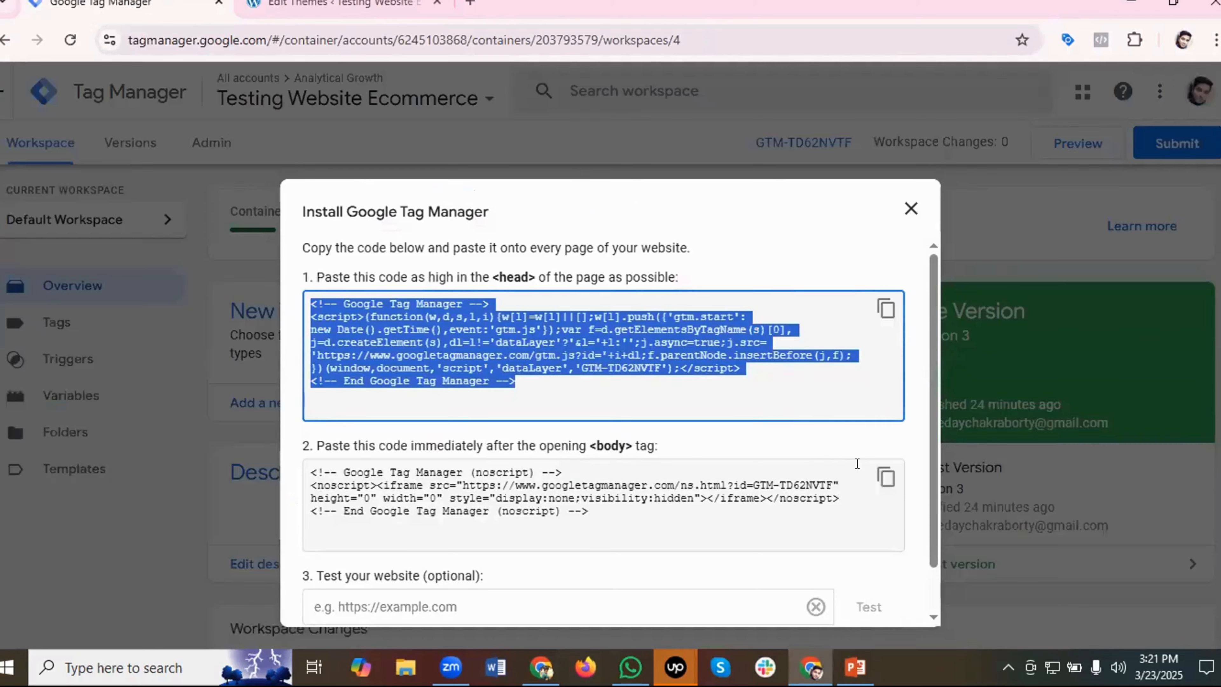
pyautogui.click(886, 477)
pyautogui.click(342, 4)
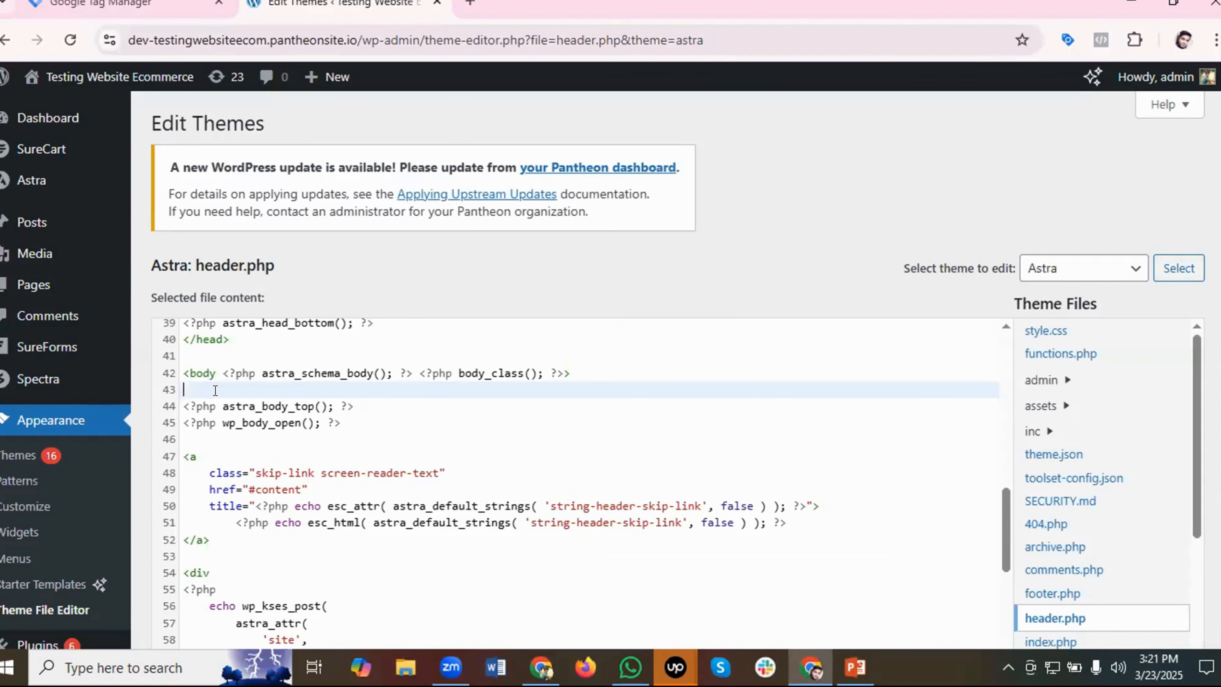
pyautogui.hotkey('ctrl', 'v')
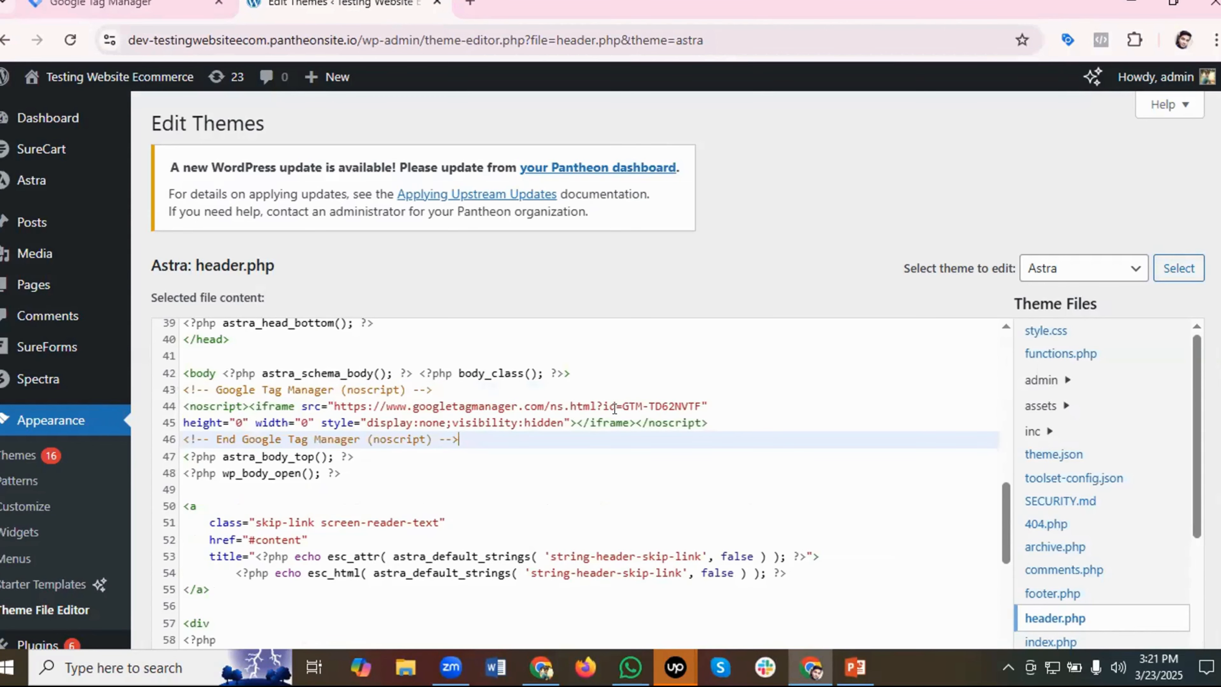
# Save the edited header.php file and close the installation instructions in Google Tag Manager.
pyautogui.scroll(-8, 461, 327)
pyautogui.scroll(-4, 338, 278)
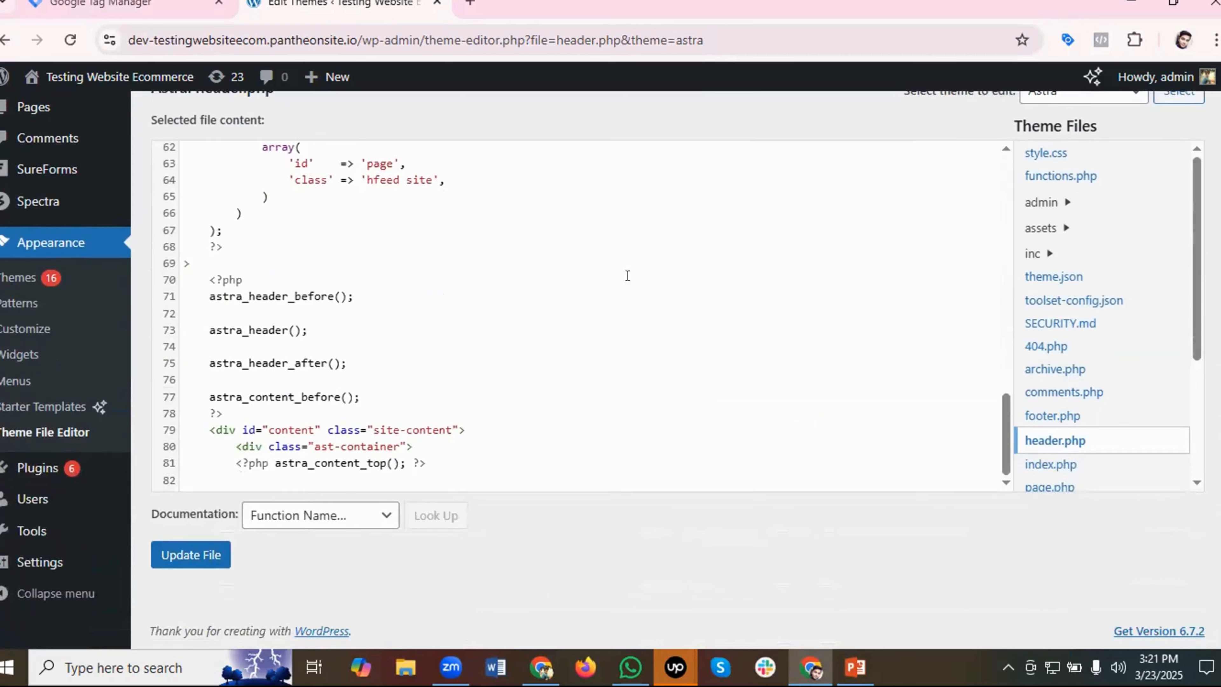
pyautogui.click(190, 555)
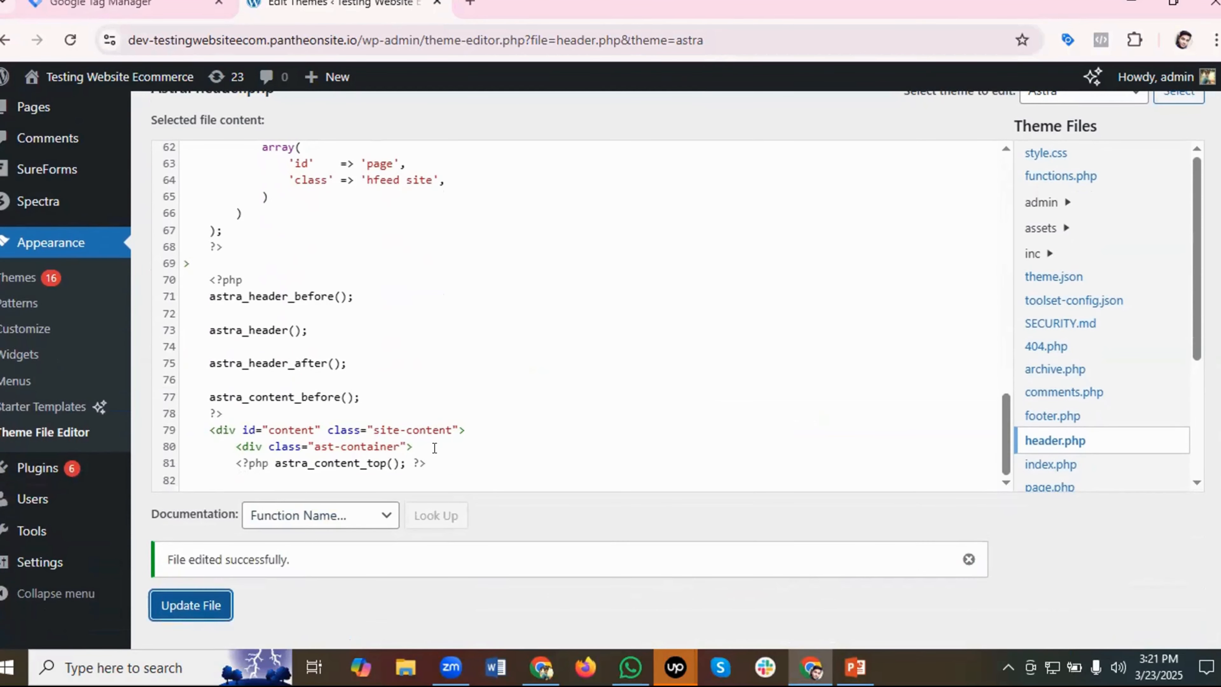
pyautogui.scroll(6, 434, 446)
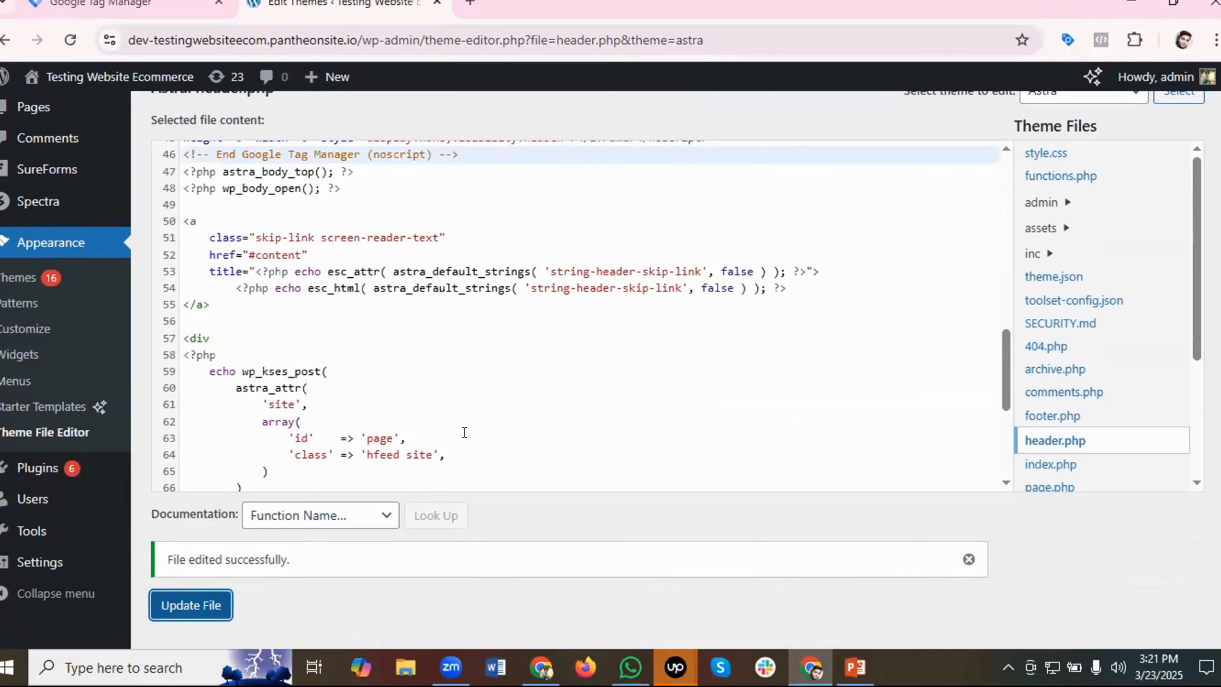
pyautogui.click(101, 5)
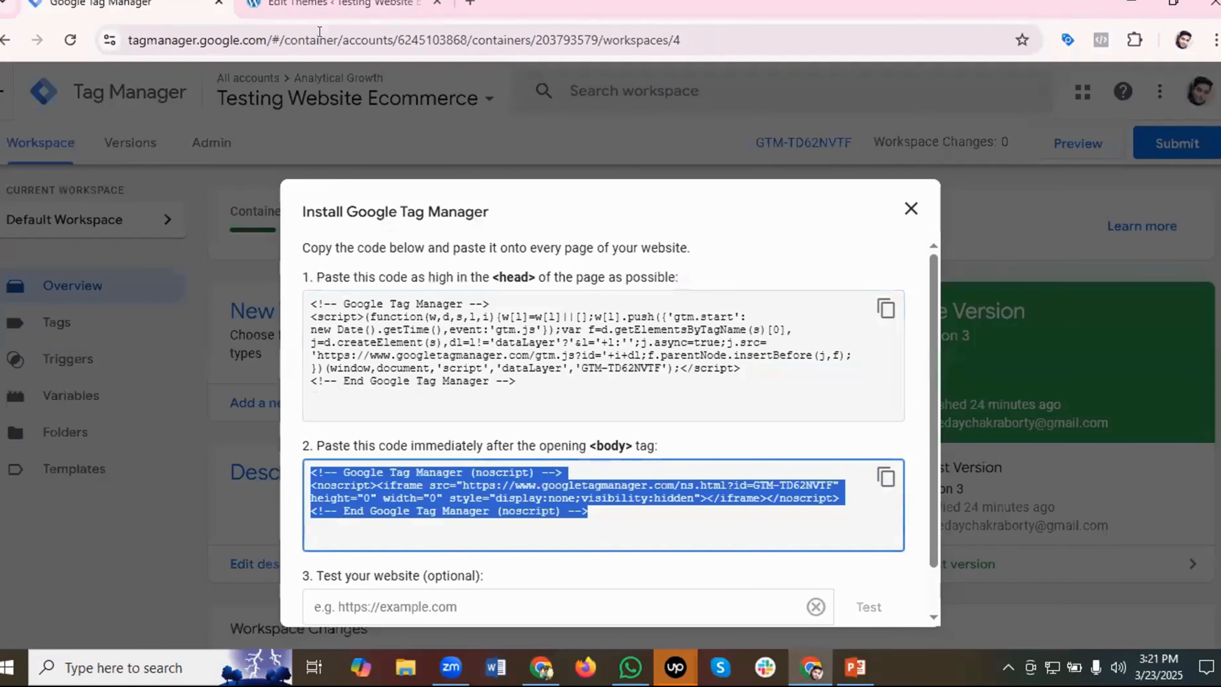
pyautogui.click(910, 209)
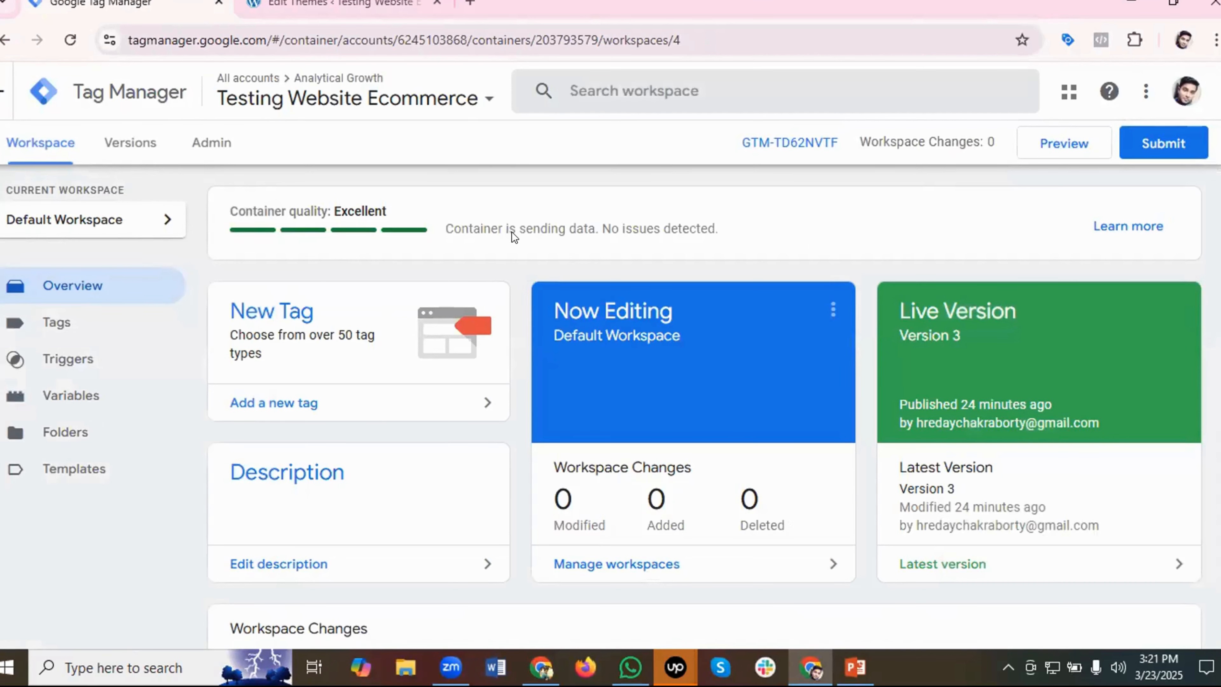
pyautogui.click(1054, 150)
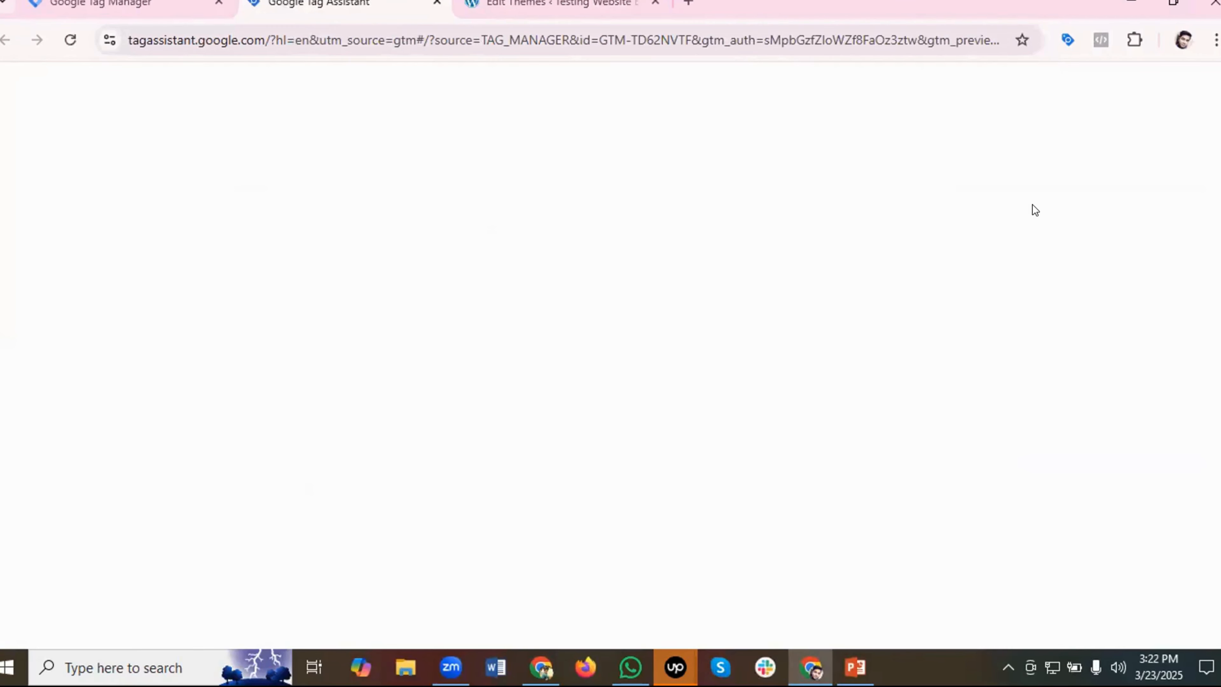
pyautogui.hotkey('ctrl', 'Tab')
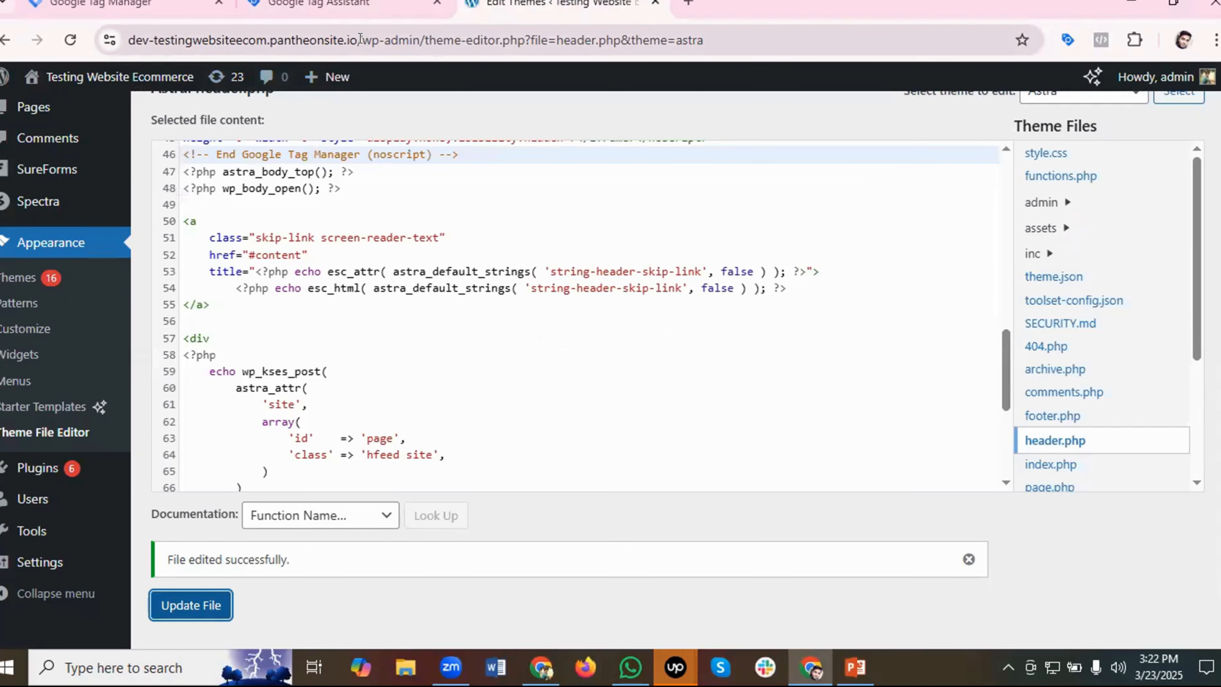
pyautogui.moveTo(360, 37); pyautogui.dragTo(166, 40)
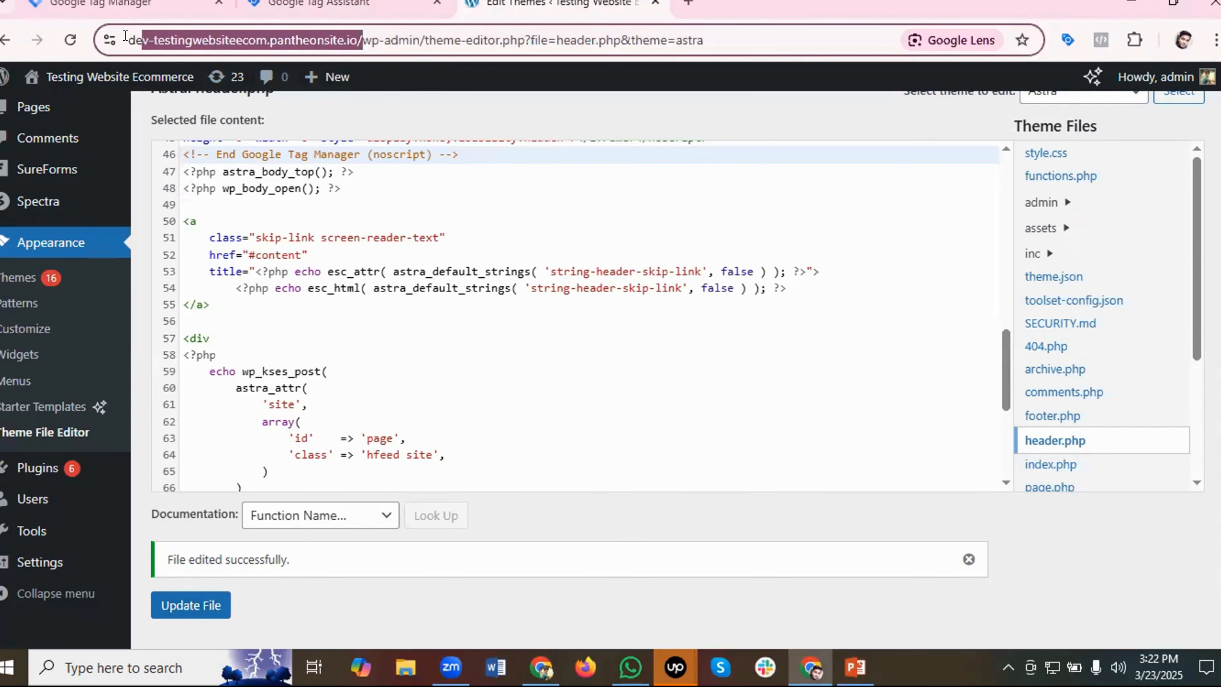
pyautogui.rightClick(166, 40)
pyautogui.click(225, 215)
pyautogui.click(327, 6)
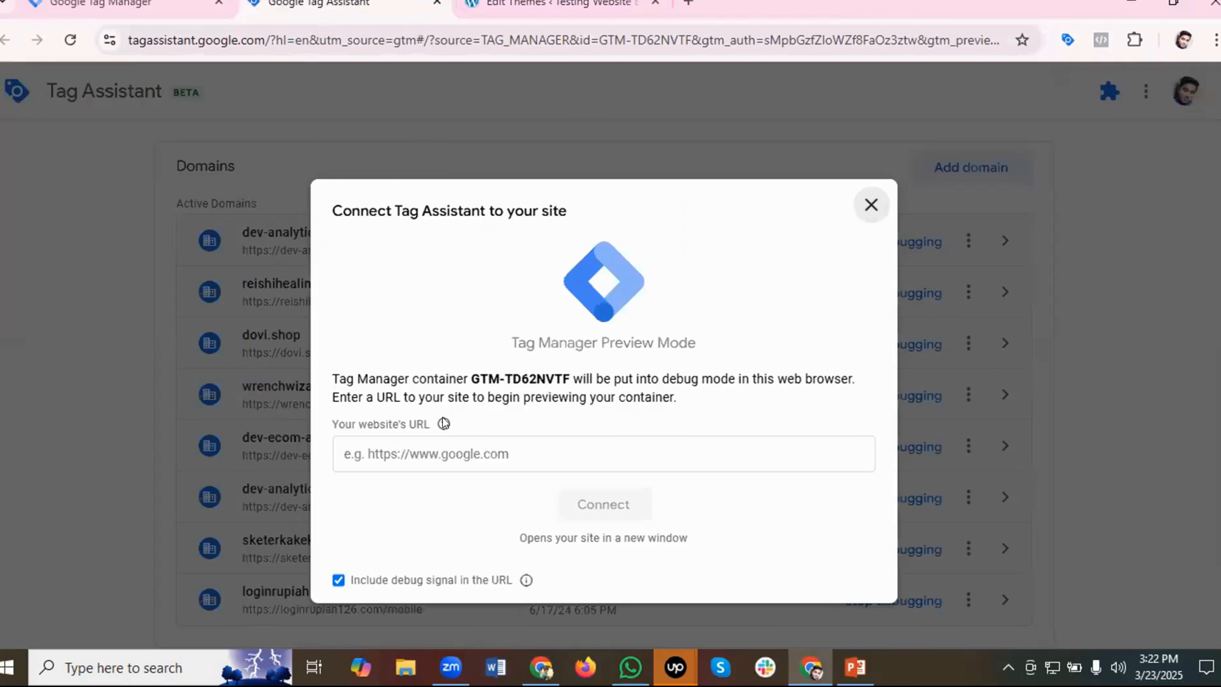
pyautogui.click(434, 451)
pyautogui.hotkey('ctrl', 'v')
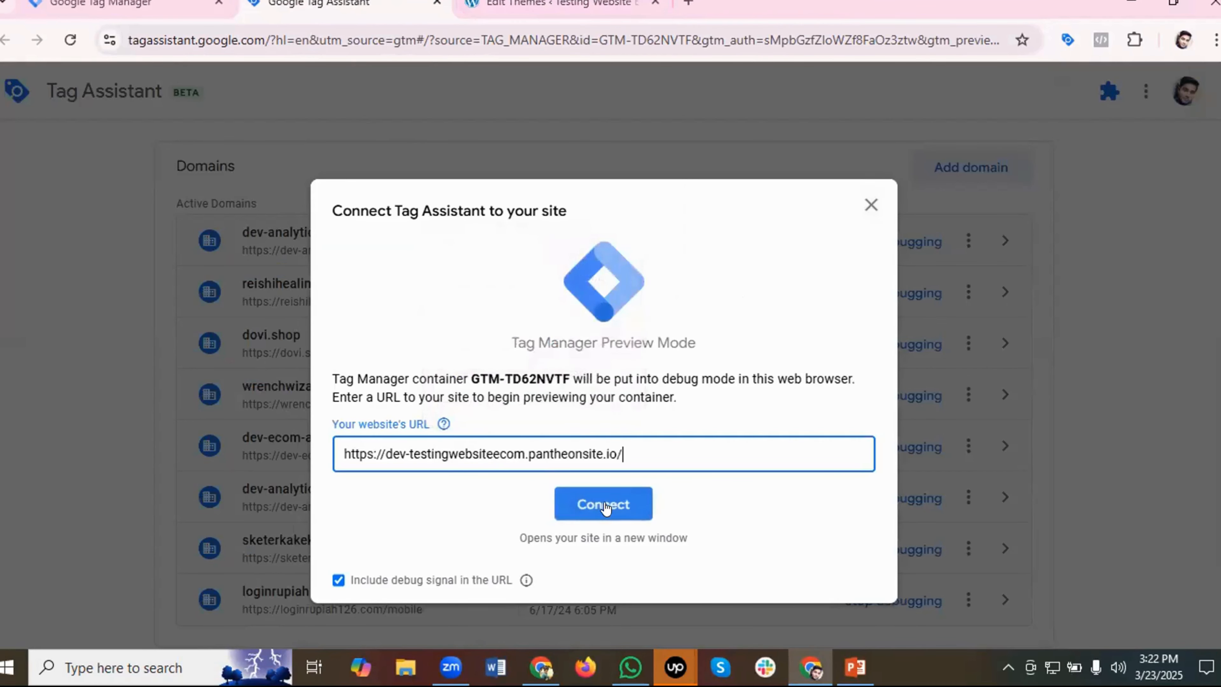
pyautogui.click(603, 504)
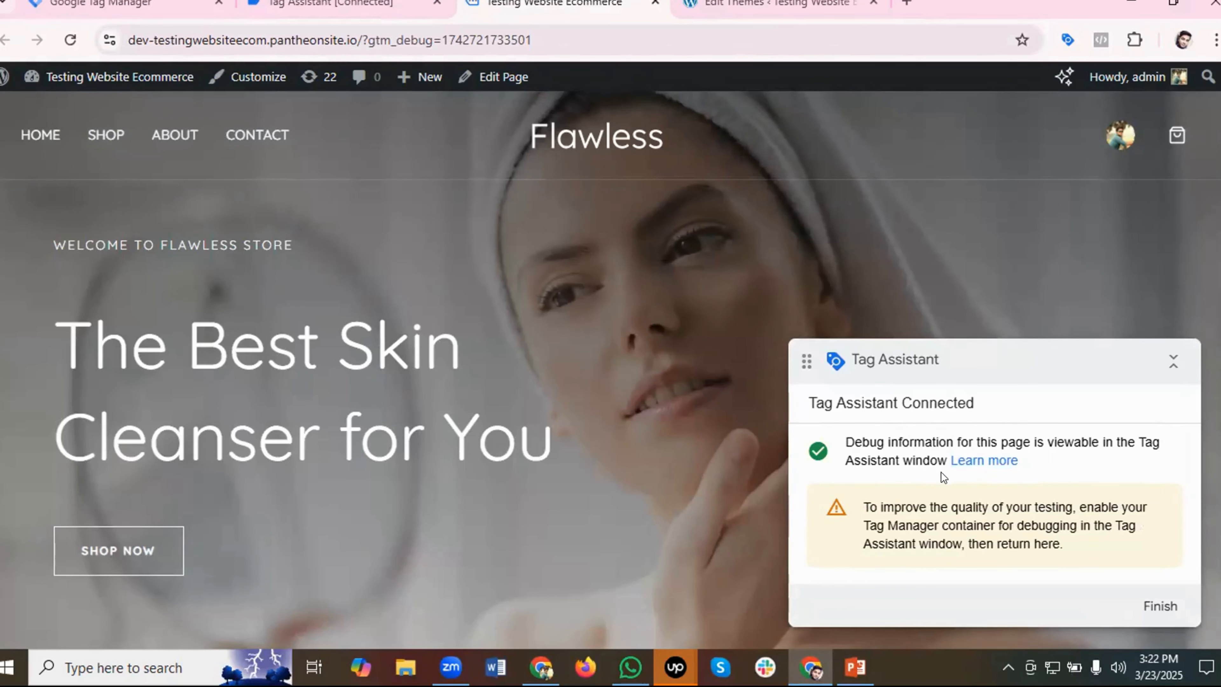
# Continue to the Tag Assistant debug view, examine the event list recorded for GTM-TD62NVTF, and return to the previewed store page.
pyautogui.click(326, 13)
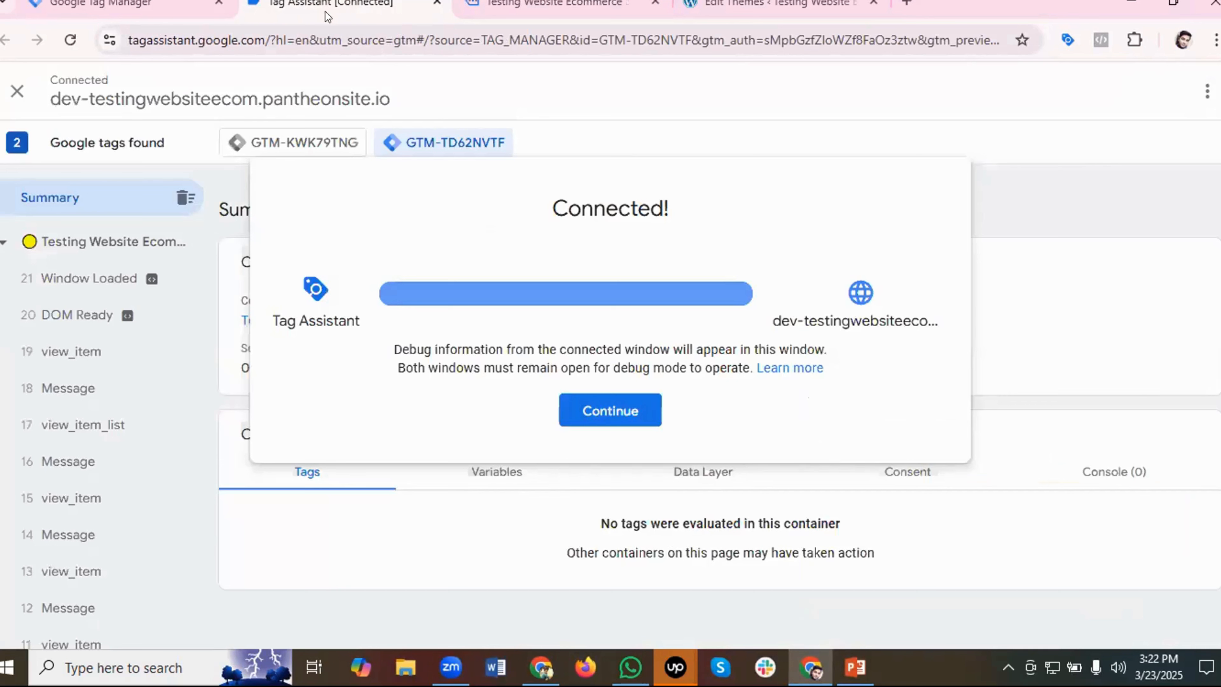
pyautogui.click(582, 404)
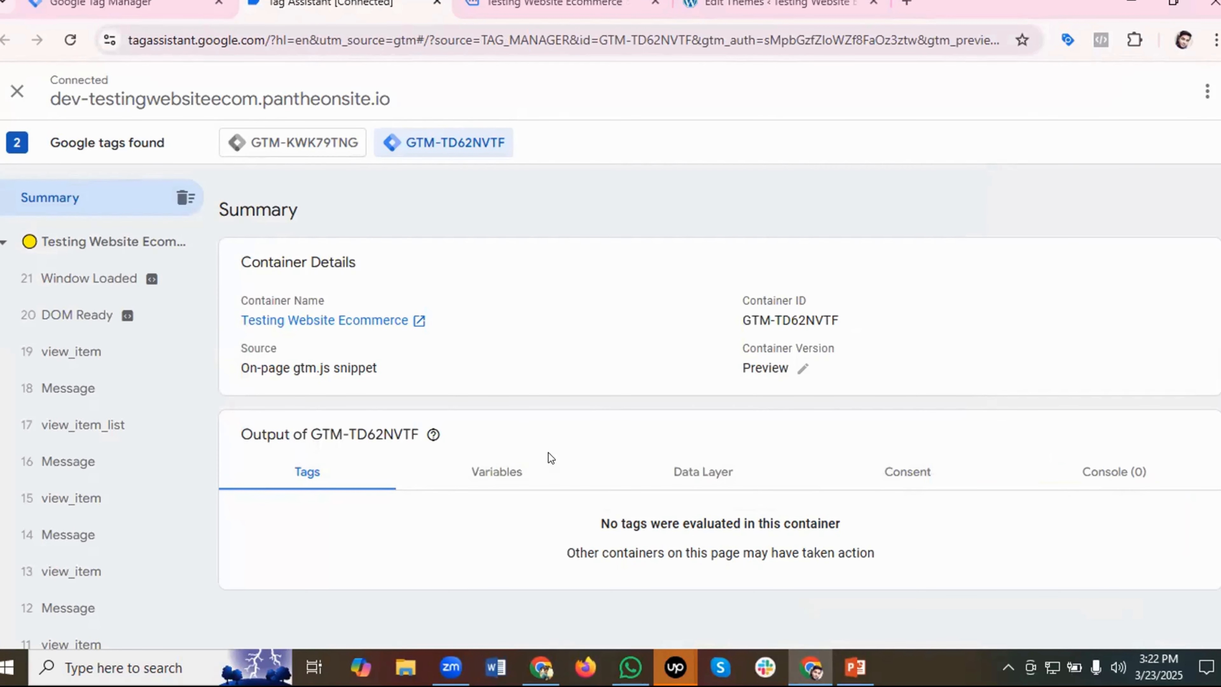
pyautogui.scroll(-8, 79, 403)
pyautogui.scroll(8, 90, 436)
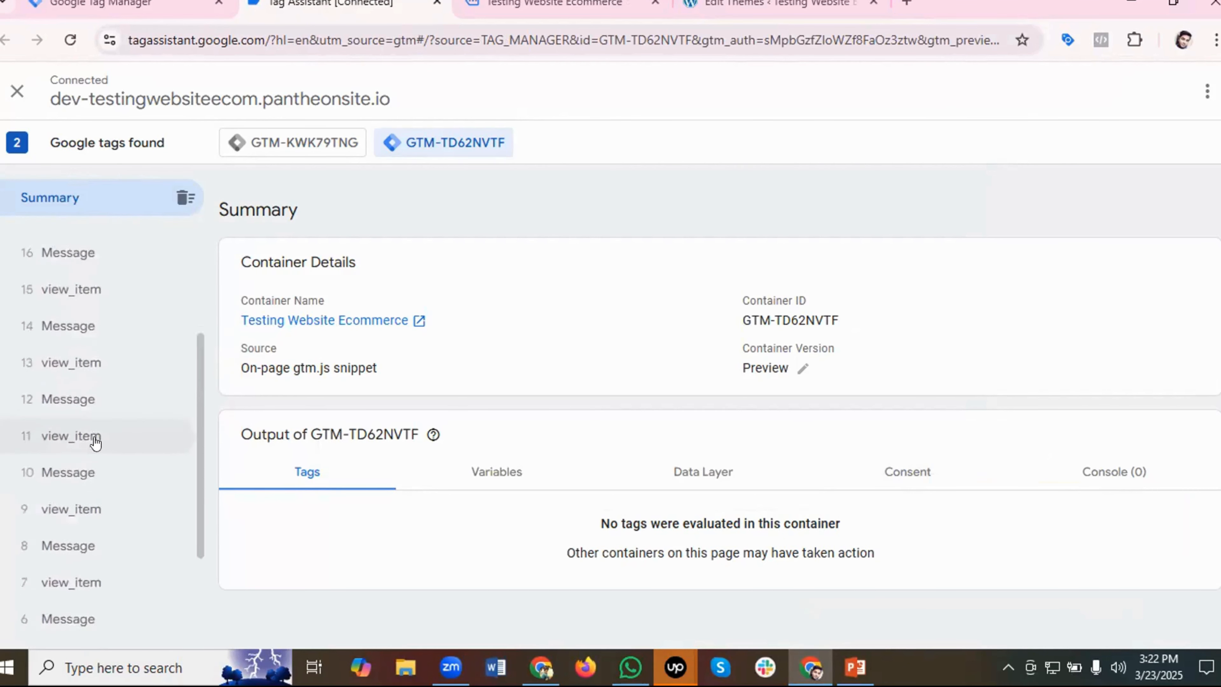
pyautogui.scroll(-8, 133, 428)
pyautogui.scroll(8, 126, 428)
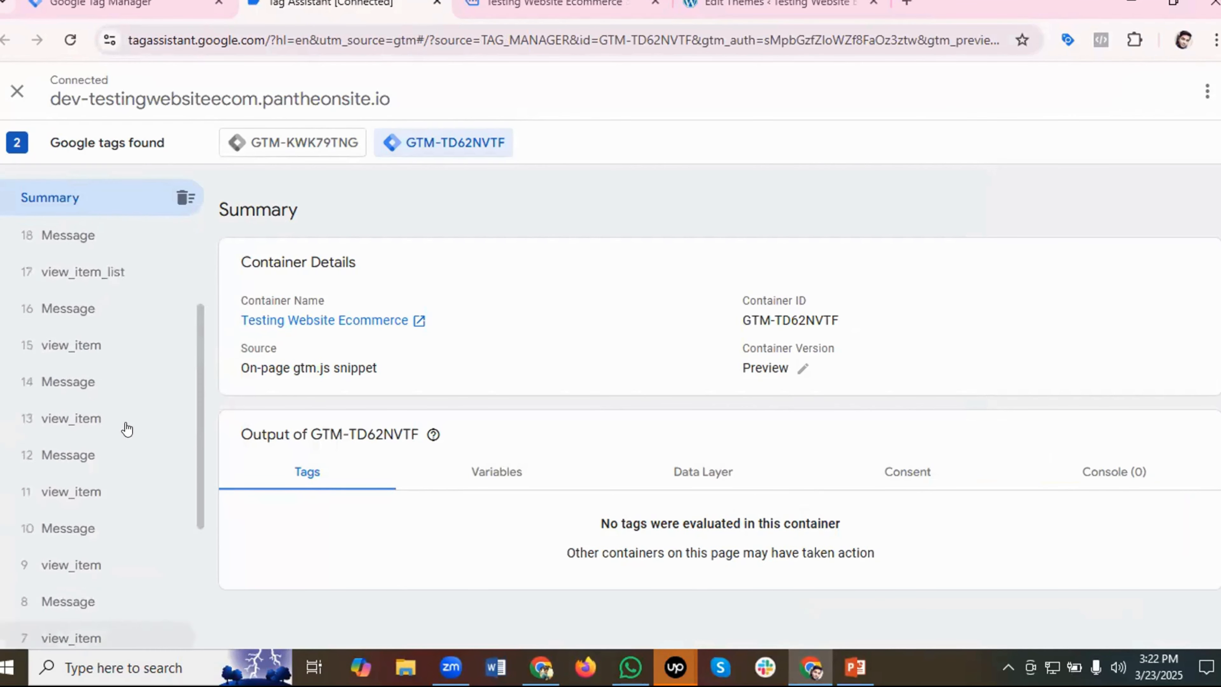
pyautogui.click(553, 6)
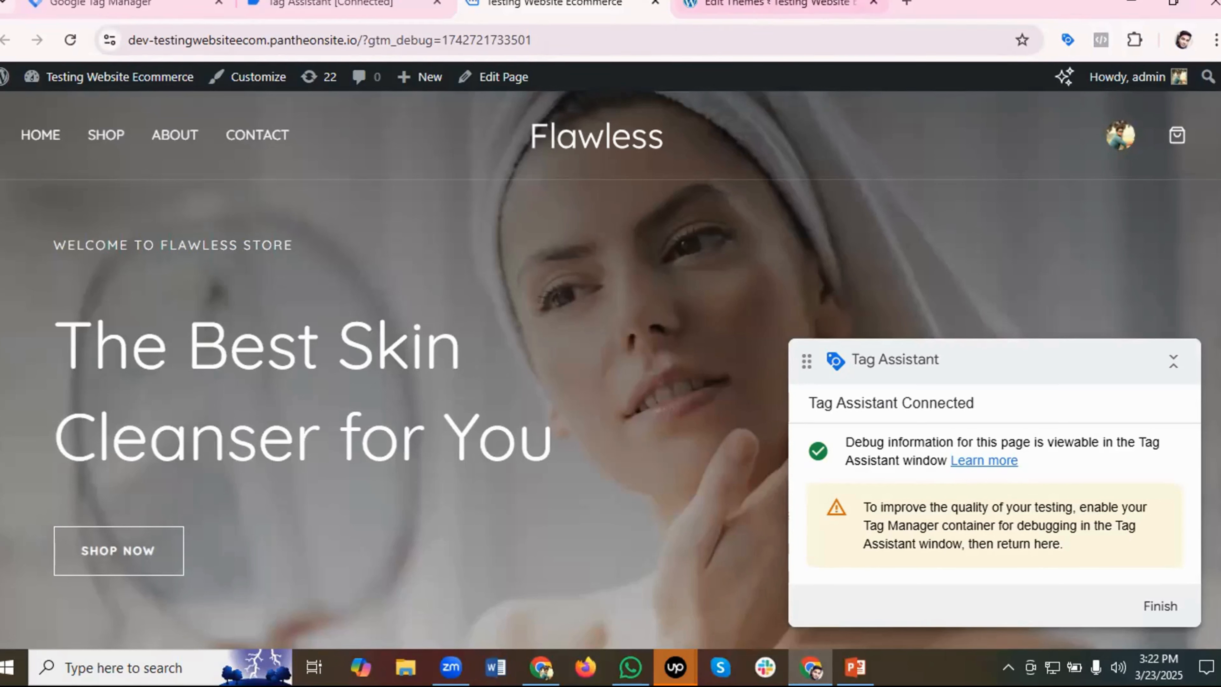
# Delete the Google Tag Manager script block below the <head> tag in the theme's header.php and save the file.
pyautogui.click(769, 5)
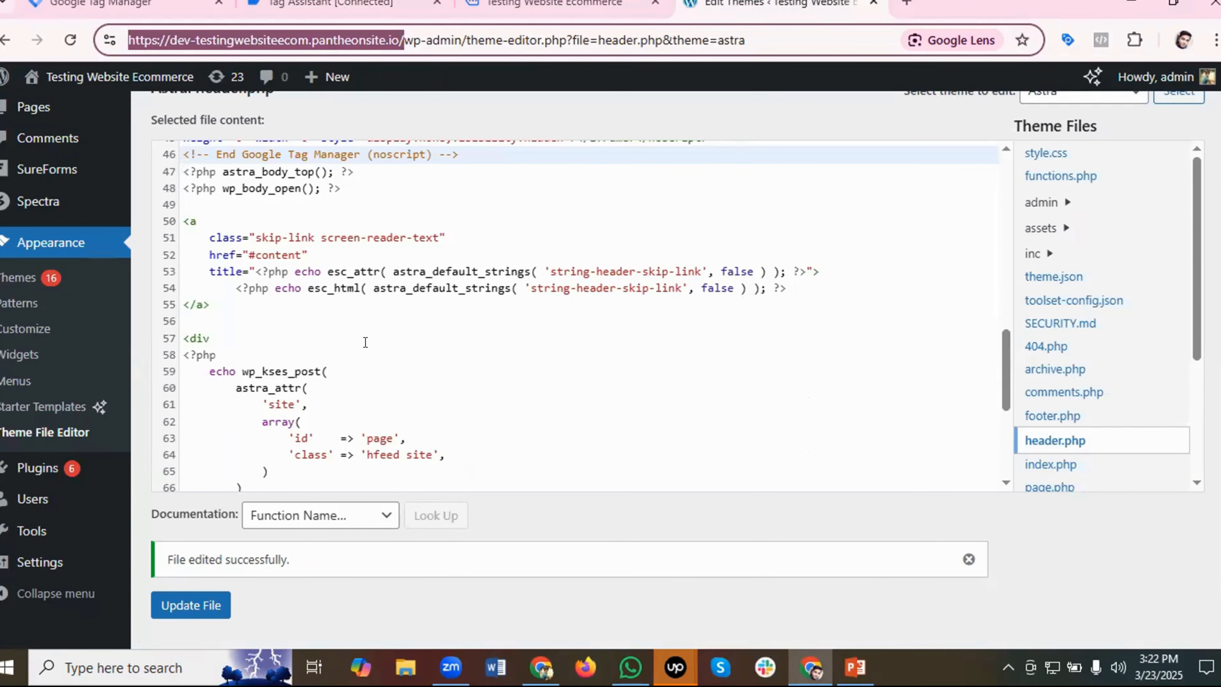
pyautogui.scroll(3, 372, 344)
pyautogui.scroll(4, 372, 344)
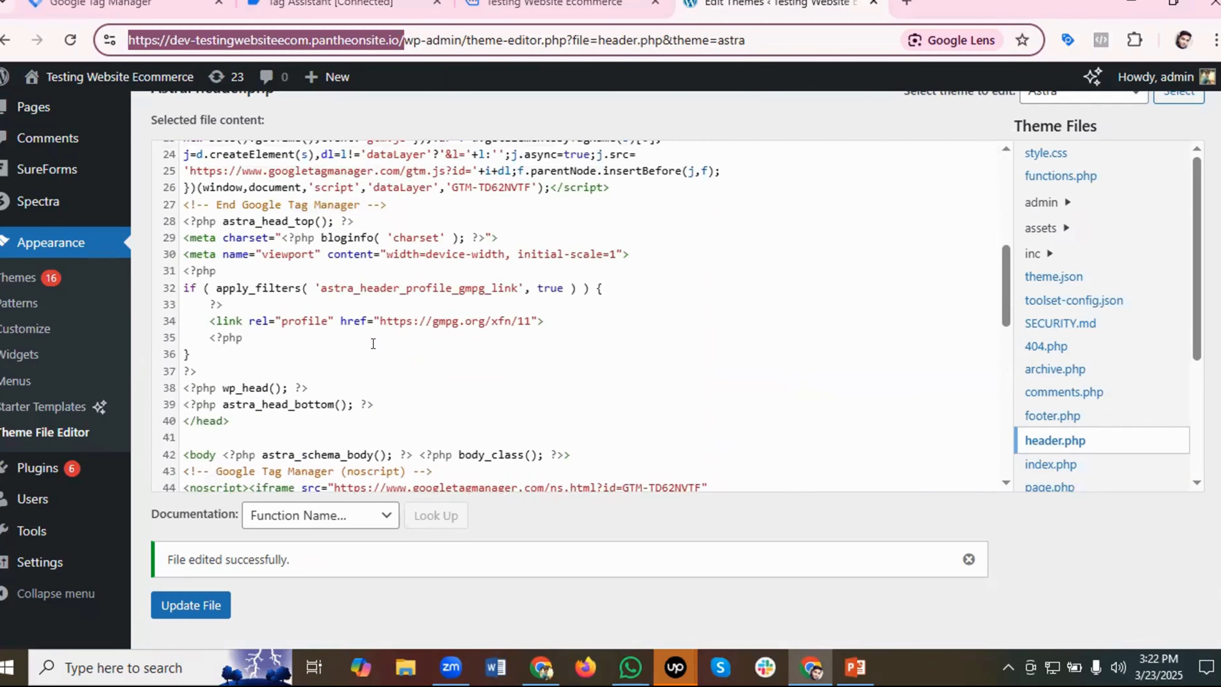
pyautogui.scroll(4, 373, 343)
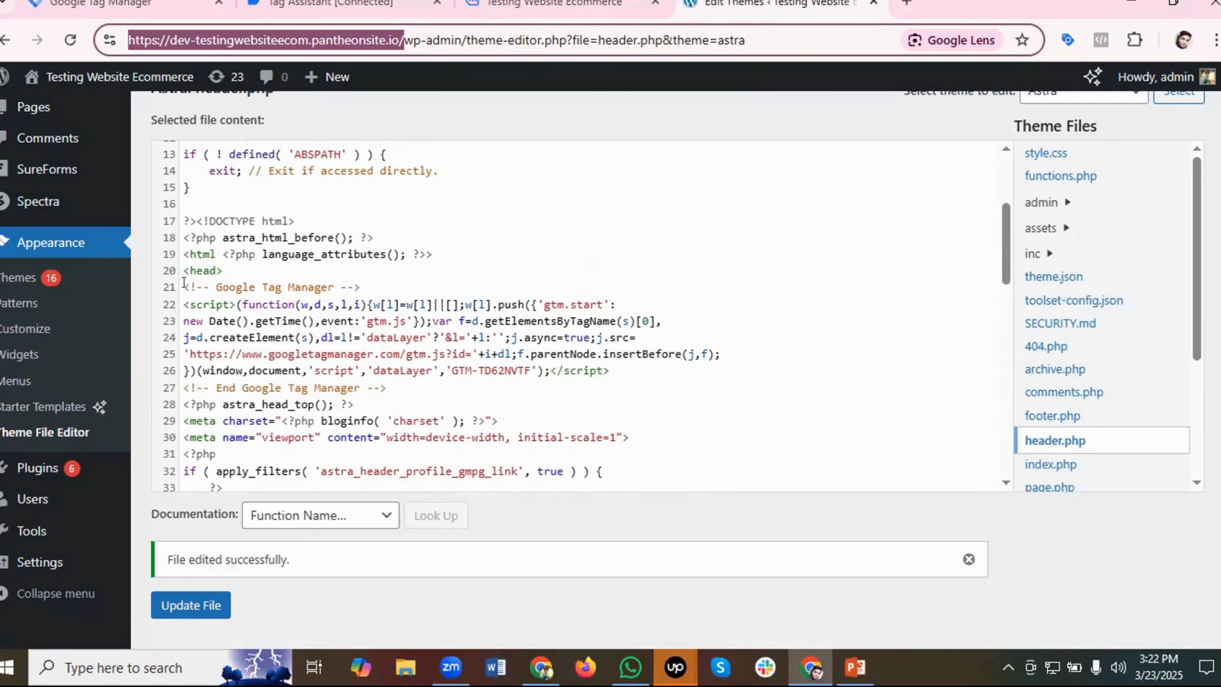
pyautogui.moveTo(185, 283); pyautogui.dragTo(393, 377)
pyautogui.press('BackSpace')
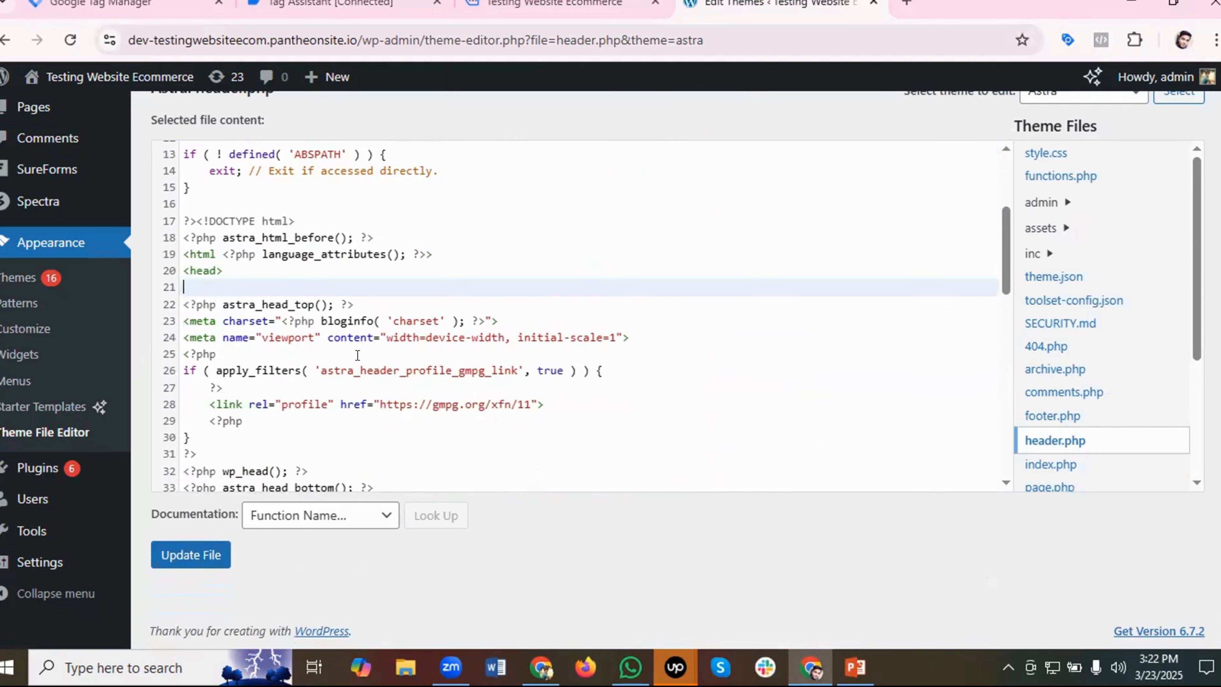
pyautogui.hotkey('ctrl', 's')
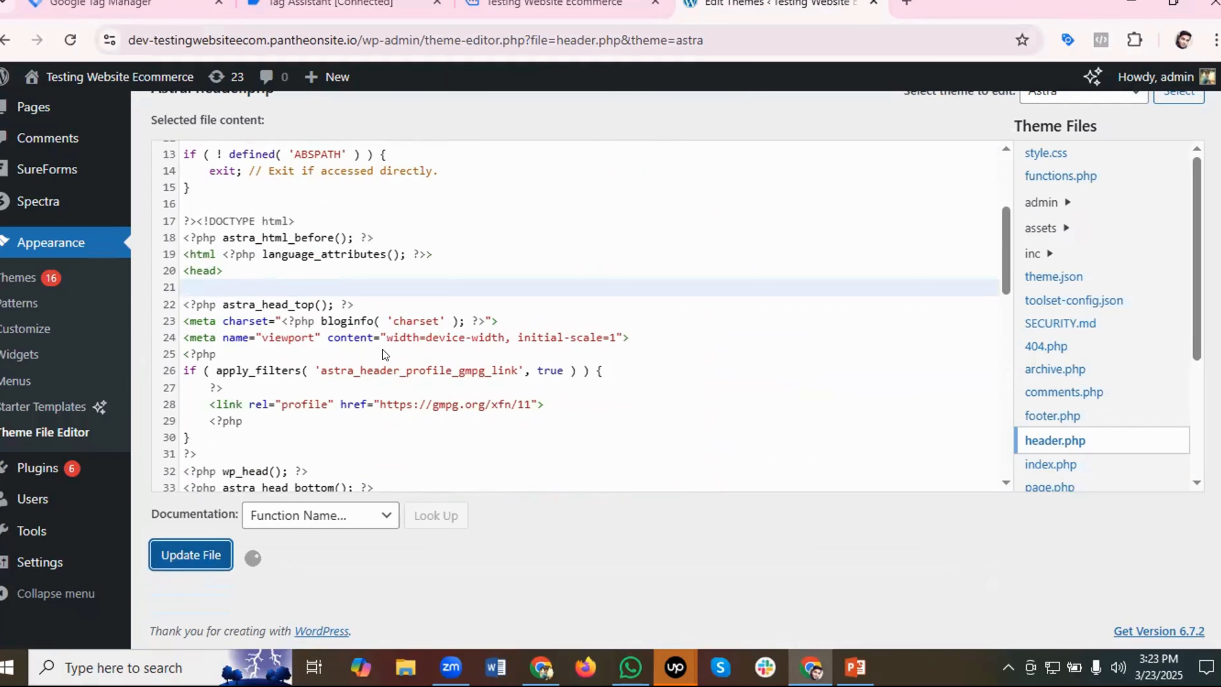
# Delete the Google Tag Manager noscript block below the <body> tag in header.php, save the file, and close the Tag Assistant and preview pages.
pyautogui.scroll(-4, 404, 310)
pyautogui.scroll(-2, 382, 301)
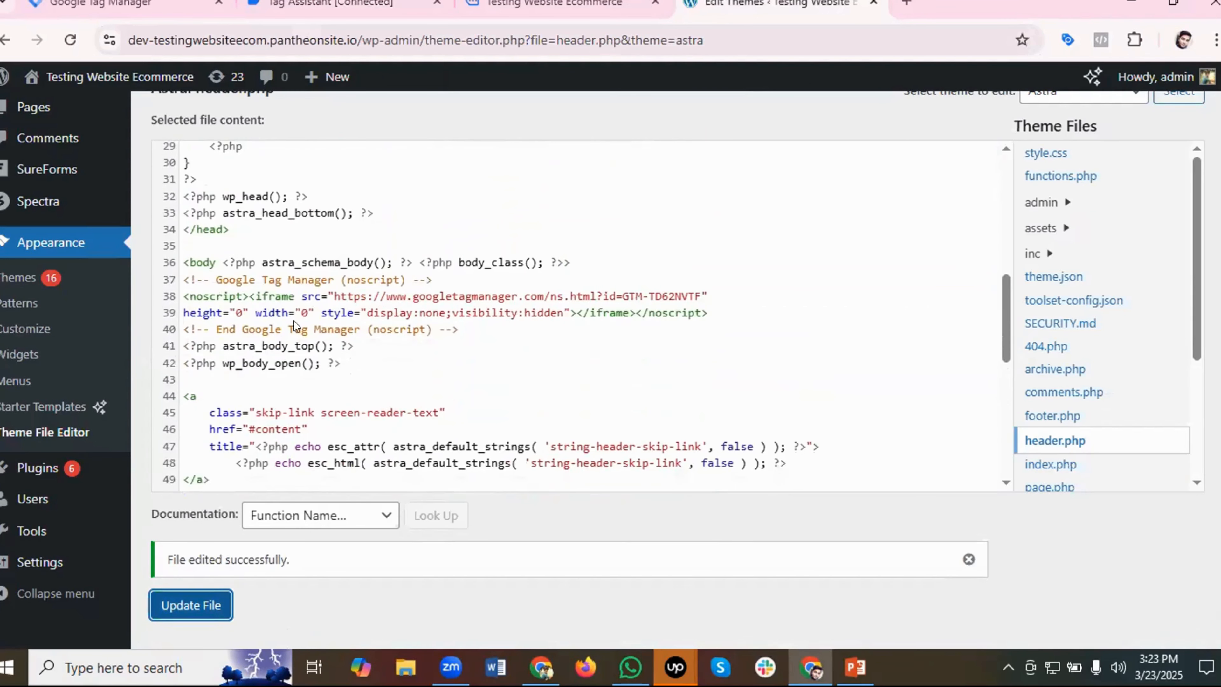
pyautogui.moveTo(183, 282); pyautogui.dragTo(460, 332)
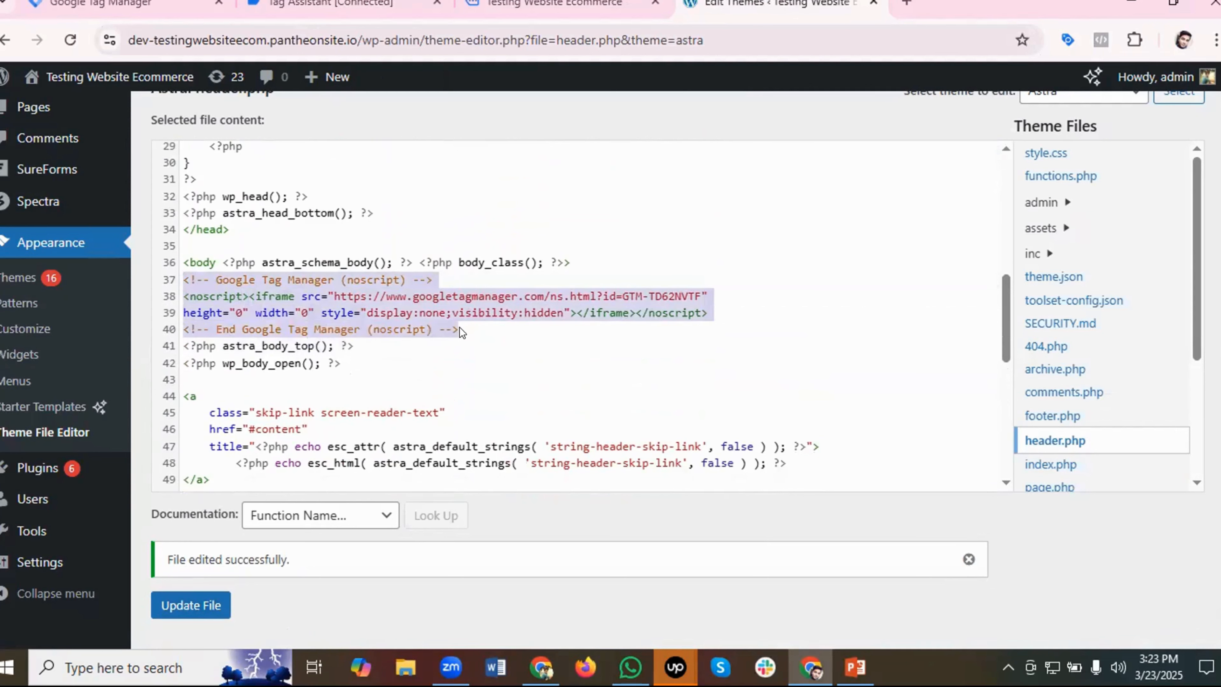
pyautogui.press('BackSpace')
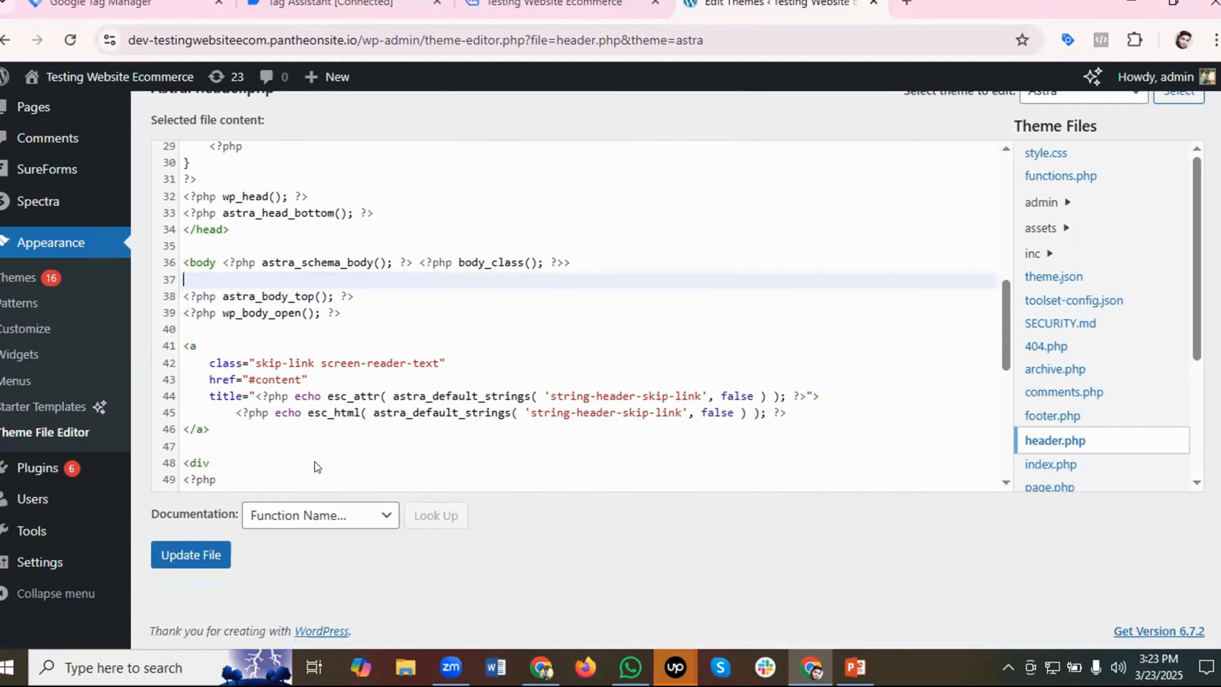
pyautogui.click(191, 555)
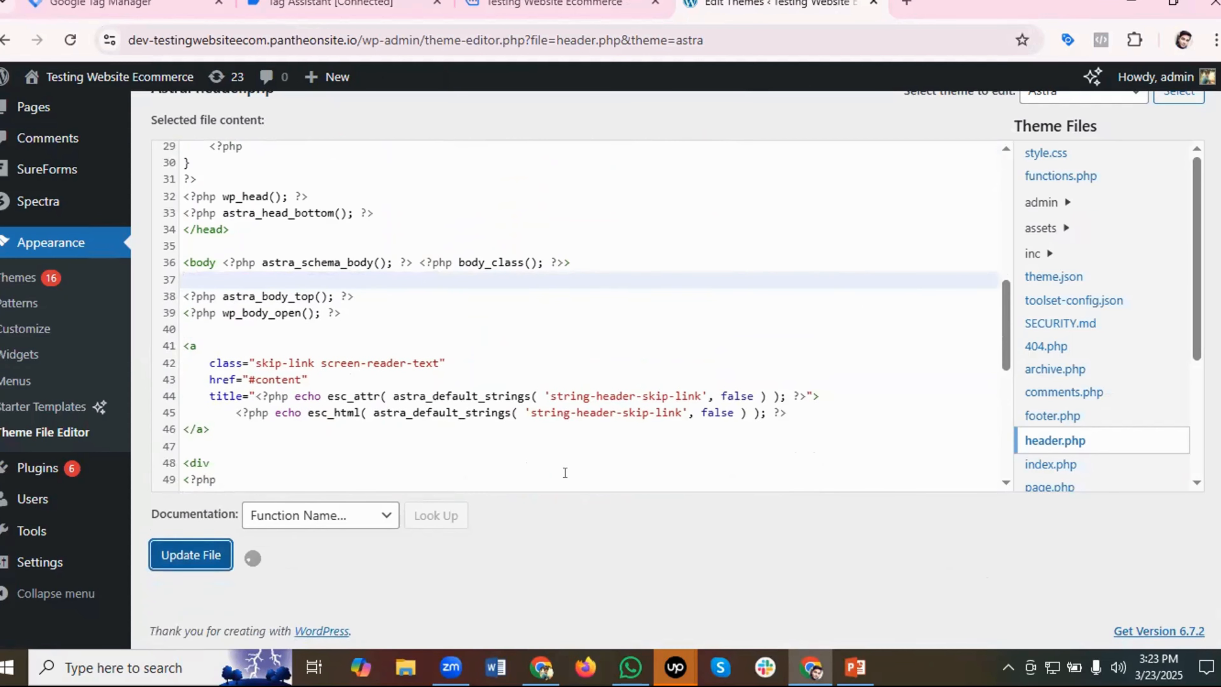
pyautogui.click(438, 4)
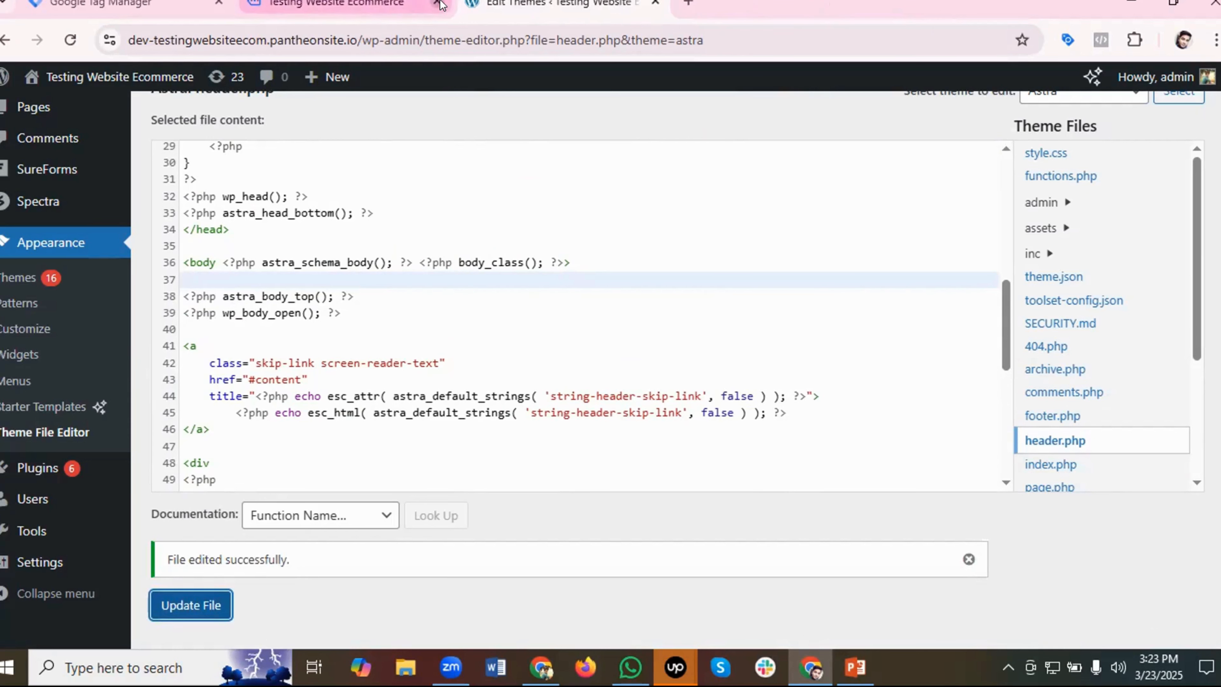
pyautogui.click(437, 3)
# Search the WordPress plugin directory for "Insert Header Footer", and install and activate WPCode – Insert Headers and Footers.
pyautogui.scroll(-1, 48, 462)
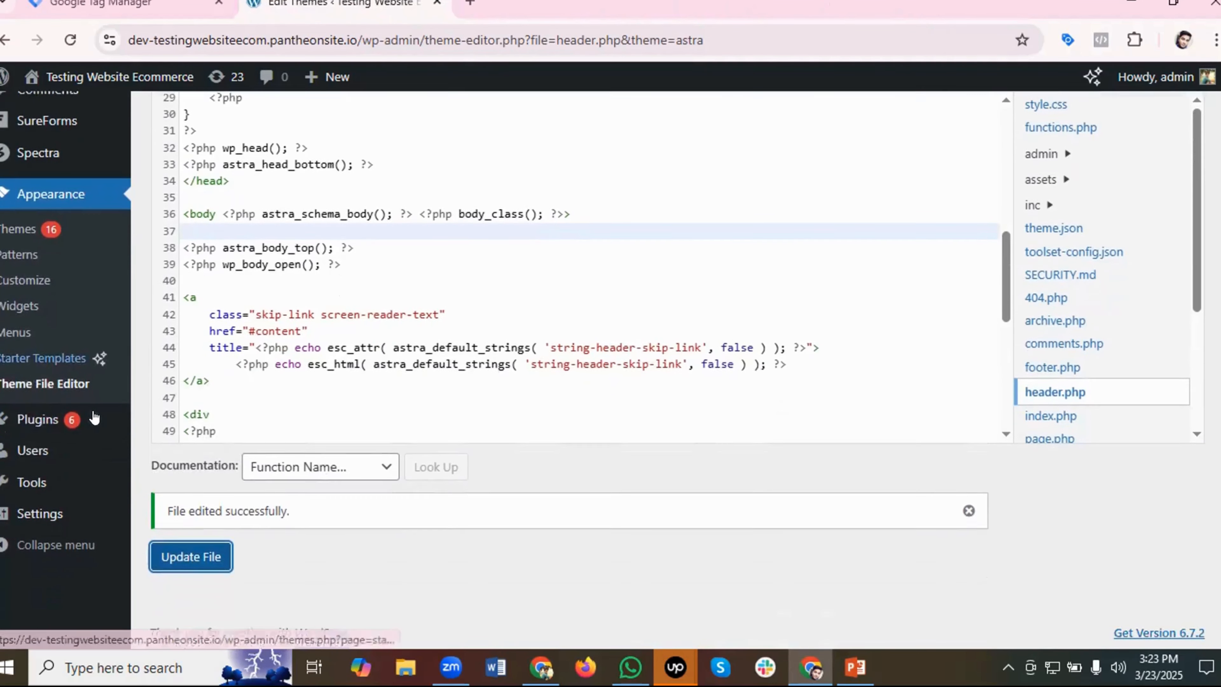
pyautogui.moveTo(53, 417)
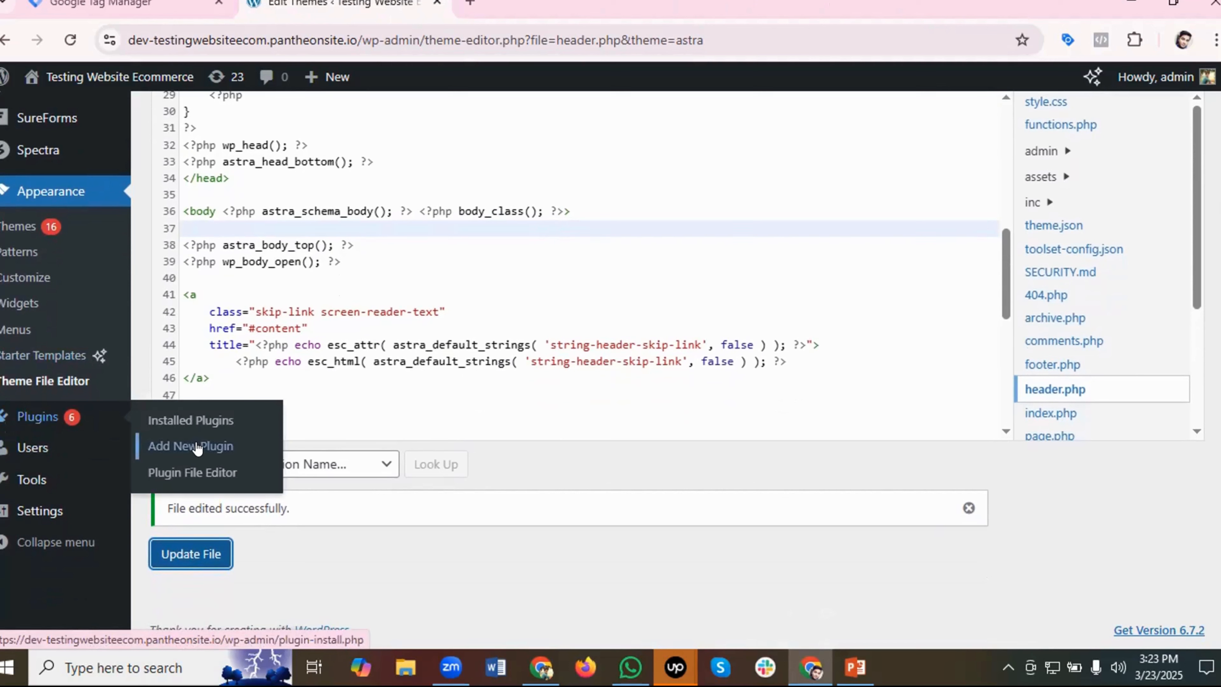
pyautogui.click(232, 447)
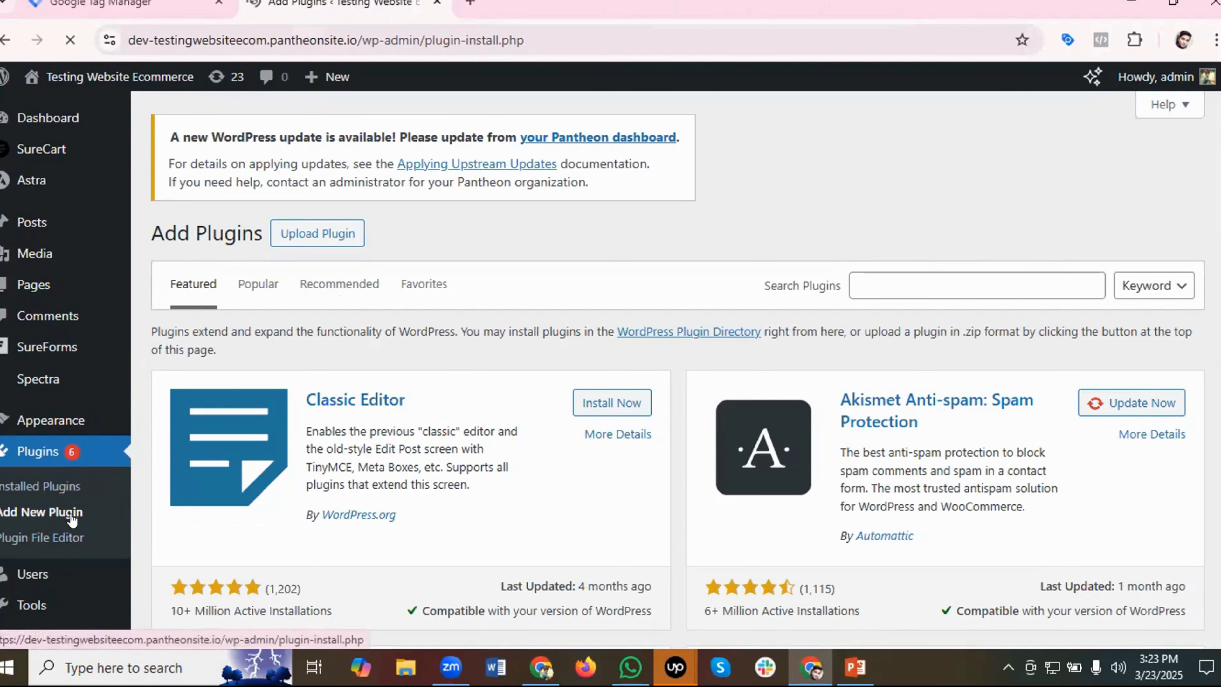
pyautogui.click(892, 285)
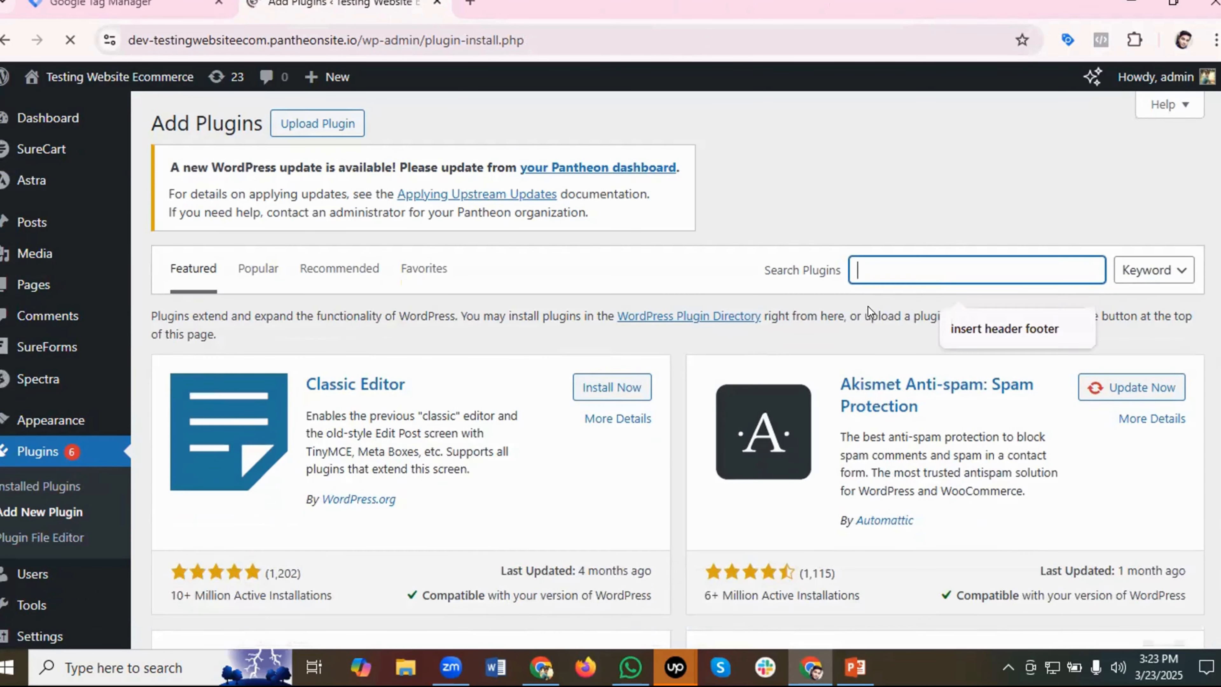
pyautogui.write('Insert Header Footer')
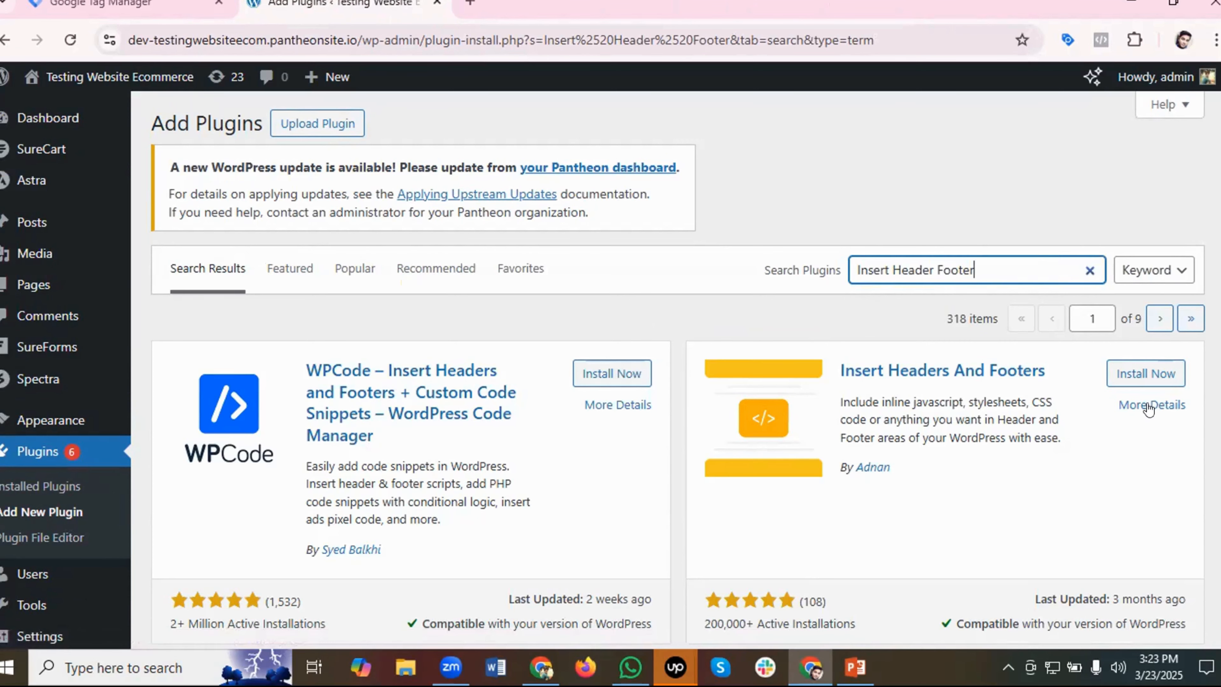
pyautogui.scroll(-5, 506, 371)
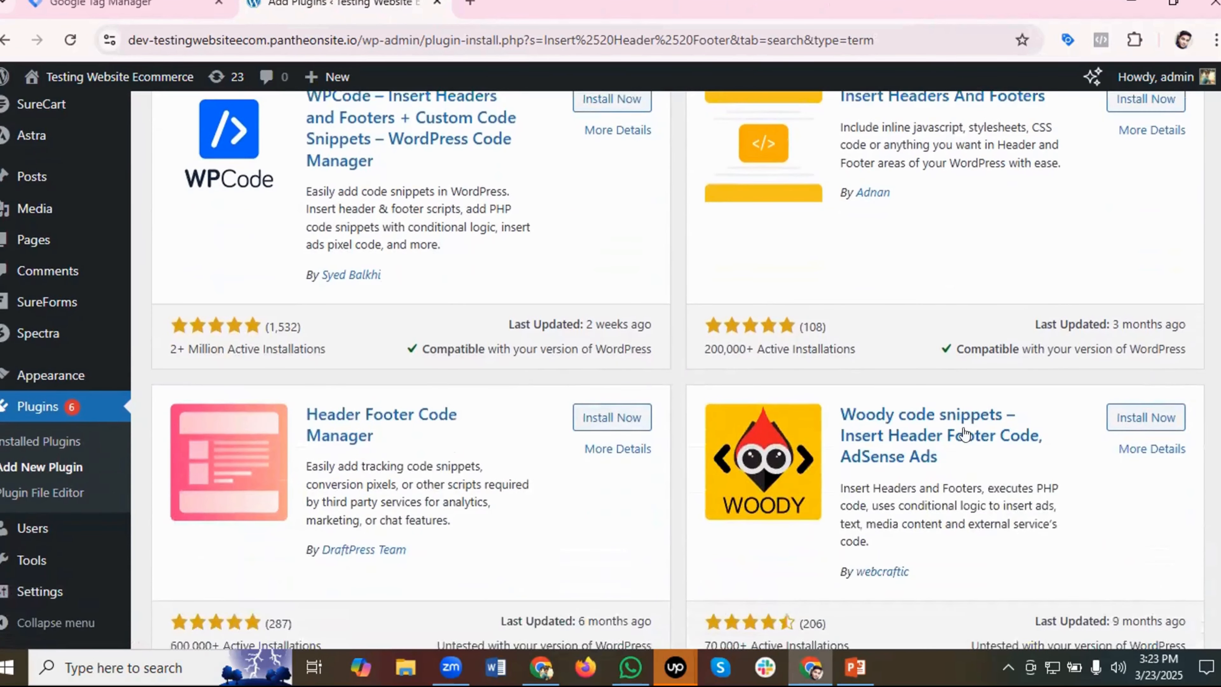
pyautogui.scroll(3, 529, 337)
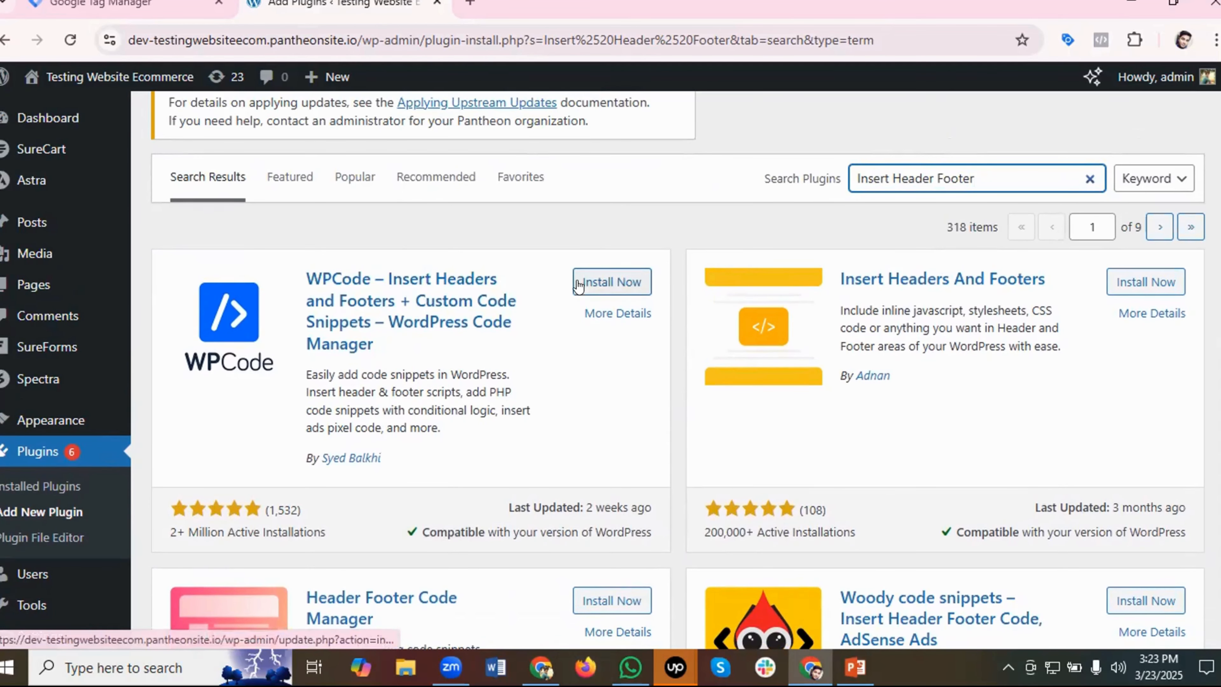
pyautogui.click(612, 282)
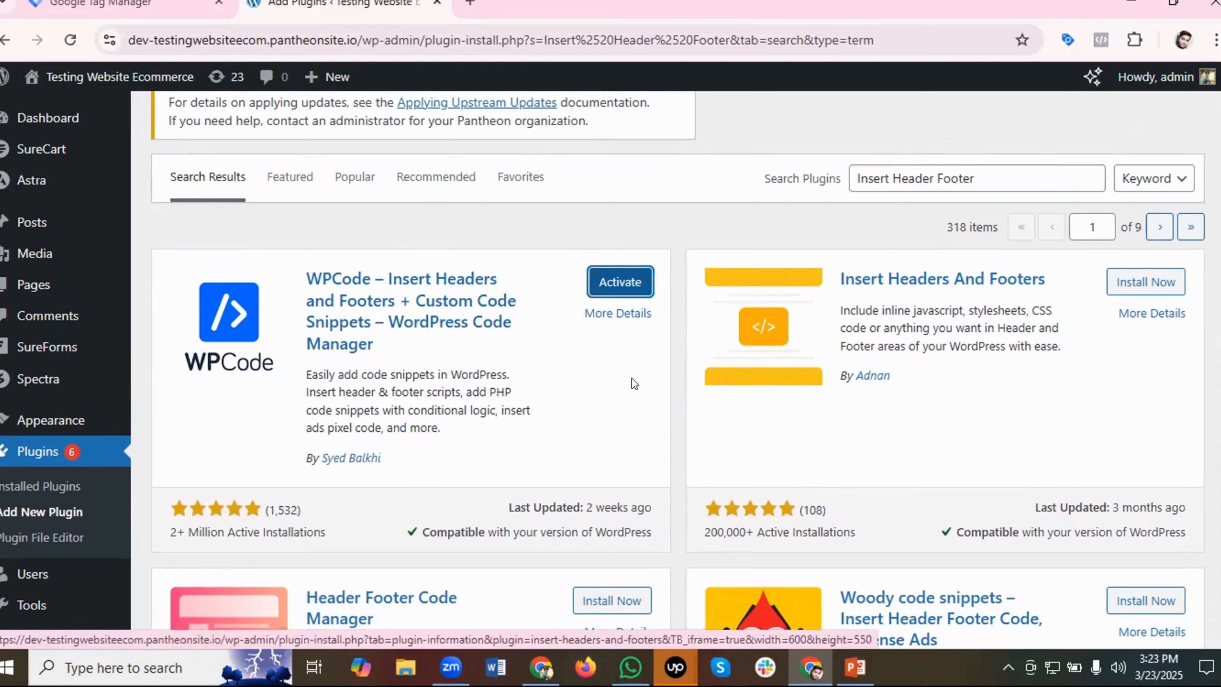
pyautogui.click(636, 284)
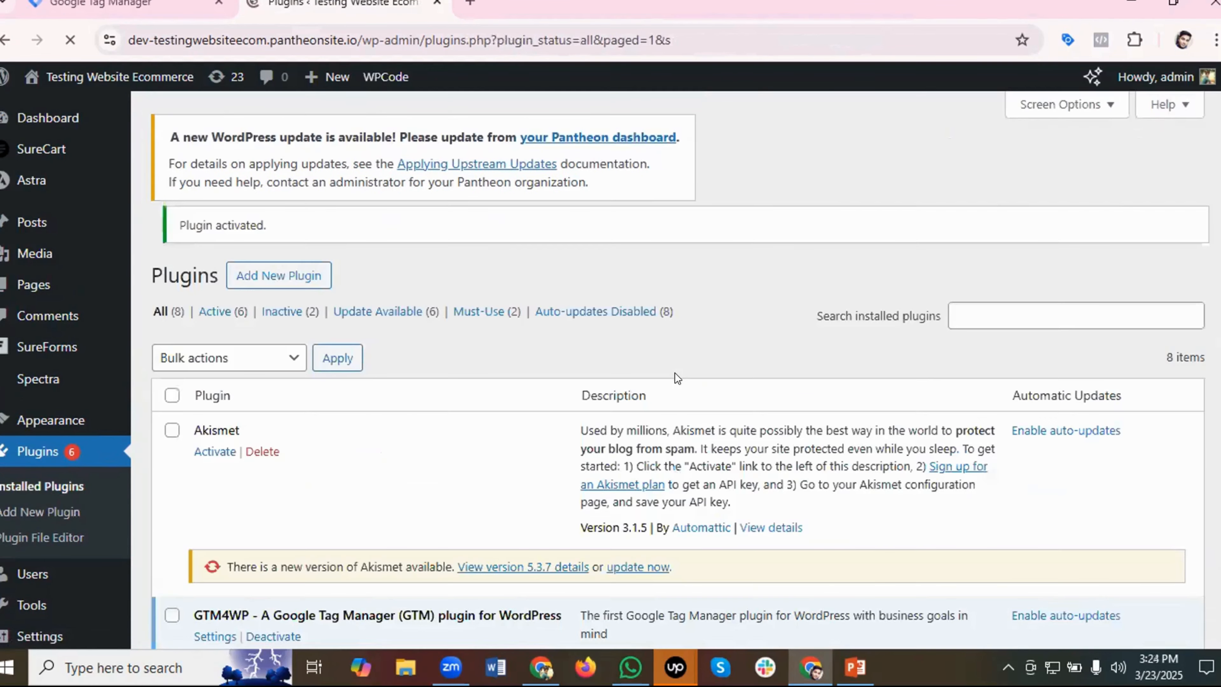
# Open WPCode's Header & Footer page from Code Snippets and locate its Header and Body script fields.
pyautogui.scroll(-1, 95, 415)
pyautogui.scroll(-3, 94, 415)
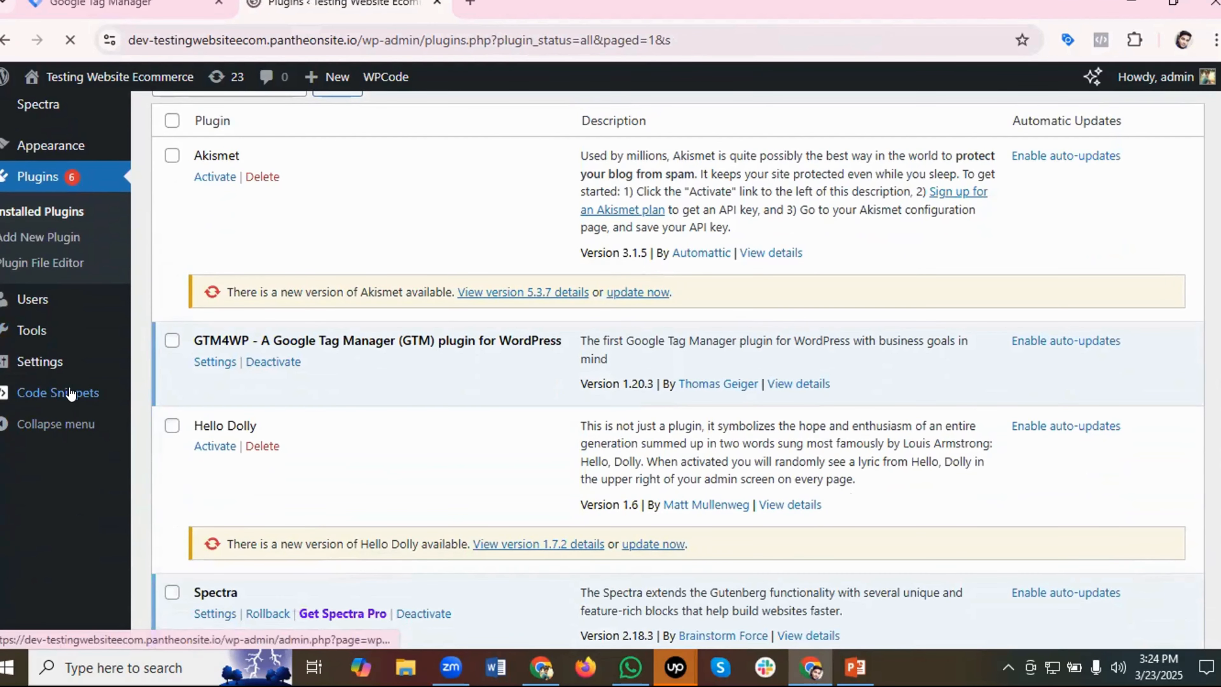
pyautogui.click(50, 397)
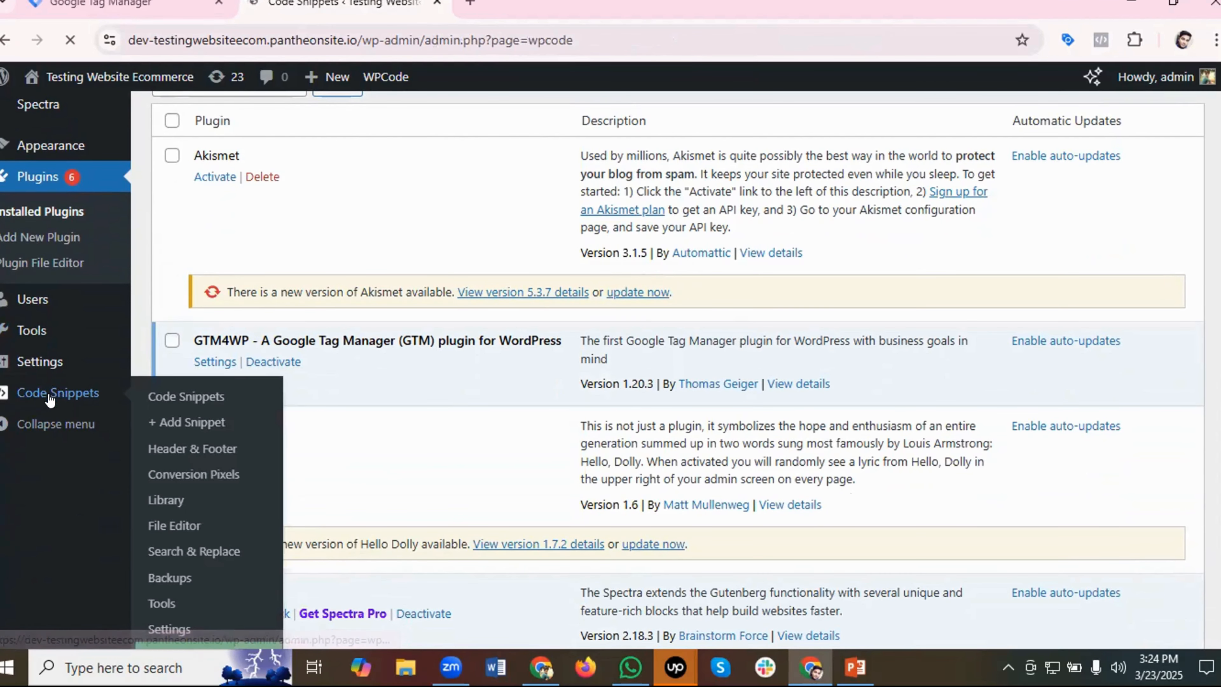
pyautogui.scroll(-3, 69, 458)
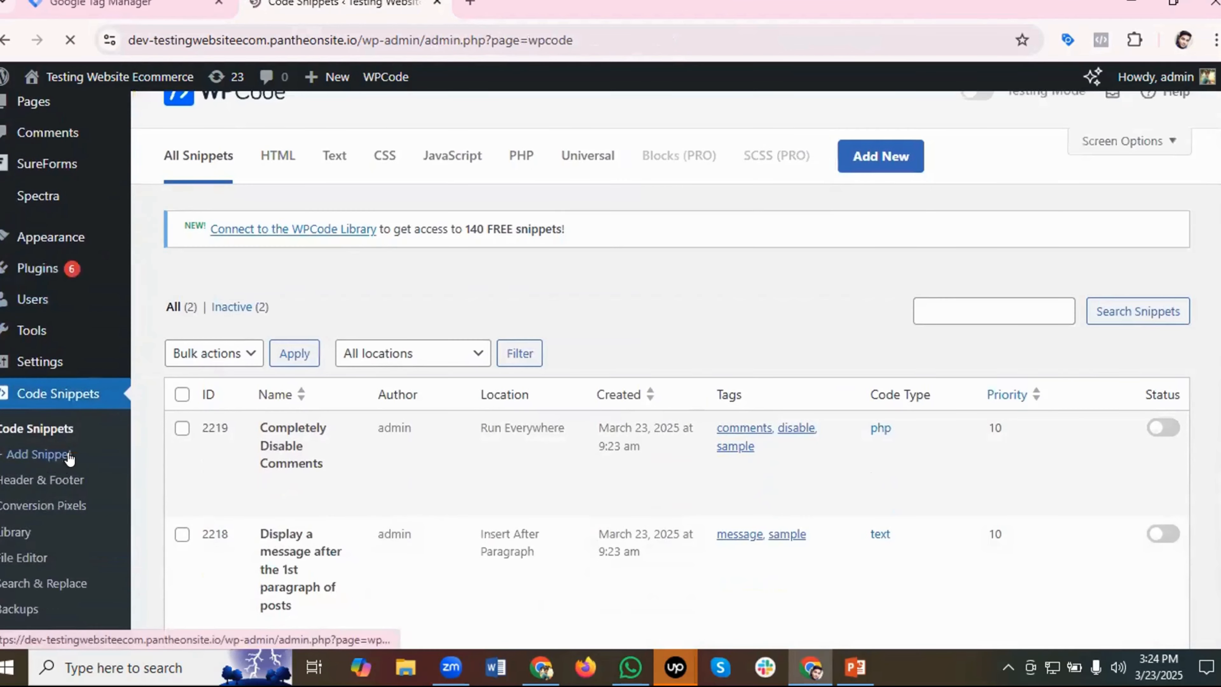
pyautogui.click(51, 481)
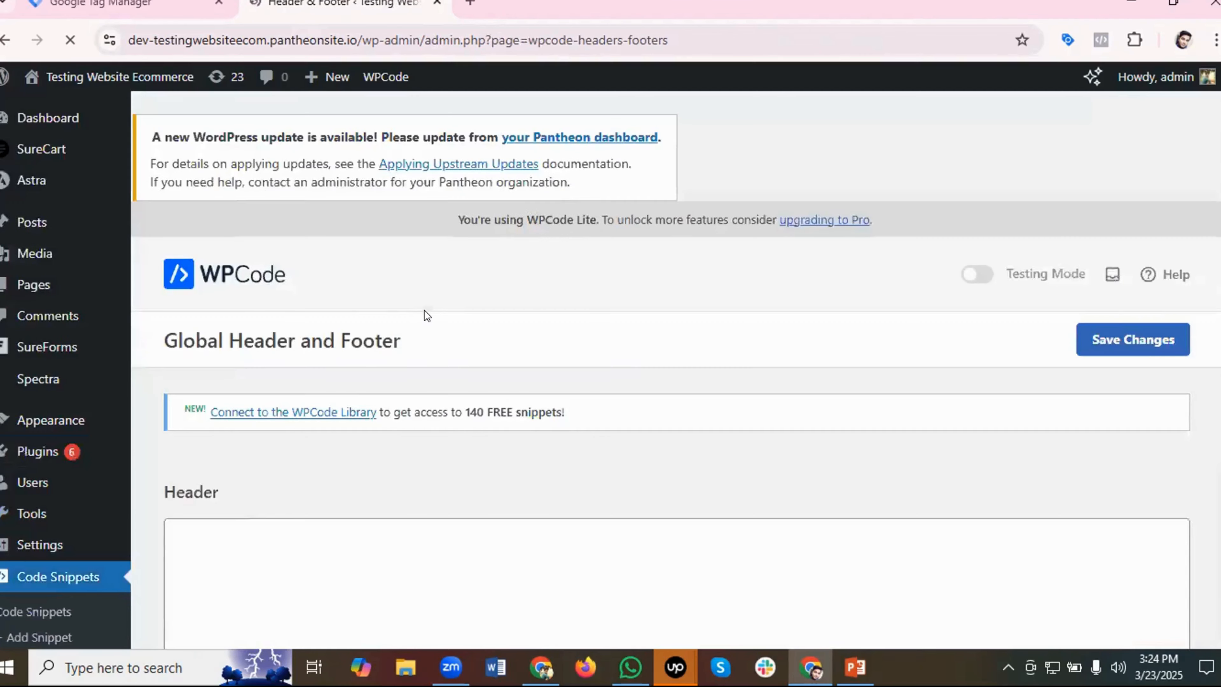
pyautogui.scroll(-5, 428, 310)
pyautogui.click(278, 261)
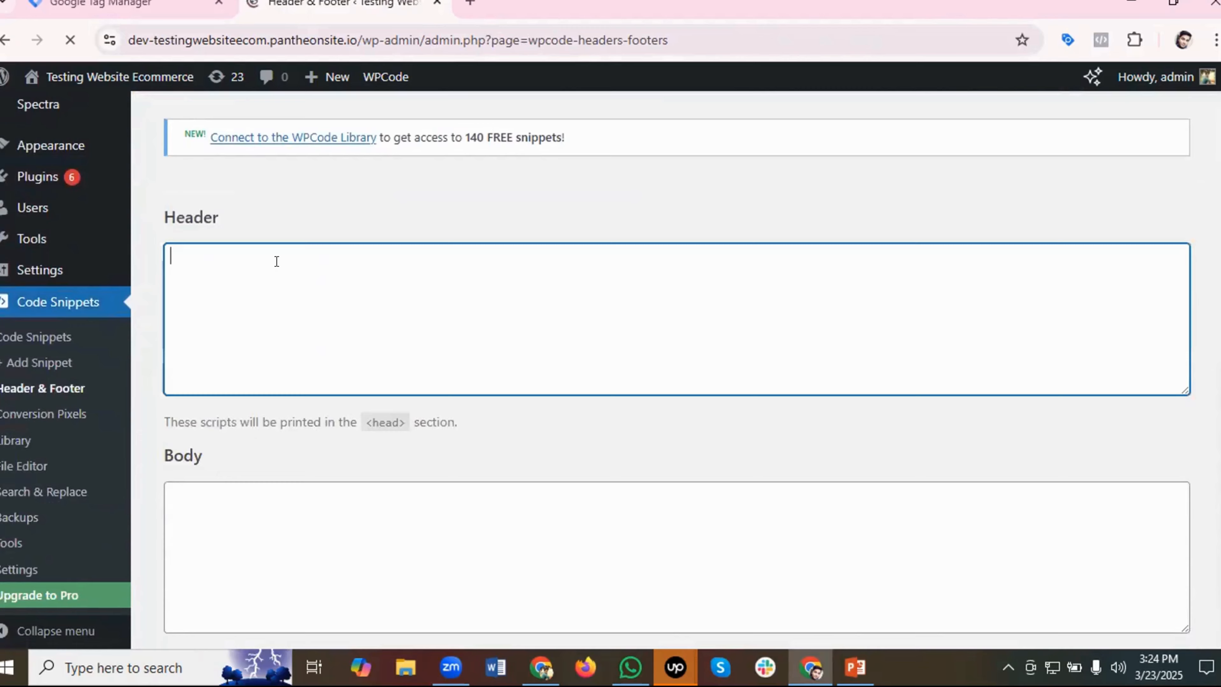
pyautogui.scroll(-5, 327, 267)
pyautogui.click(270, 244)
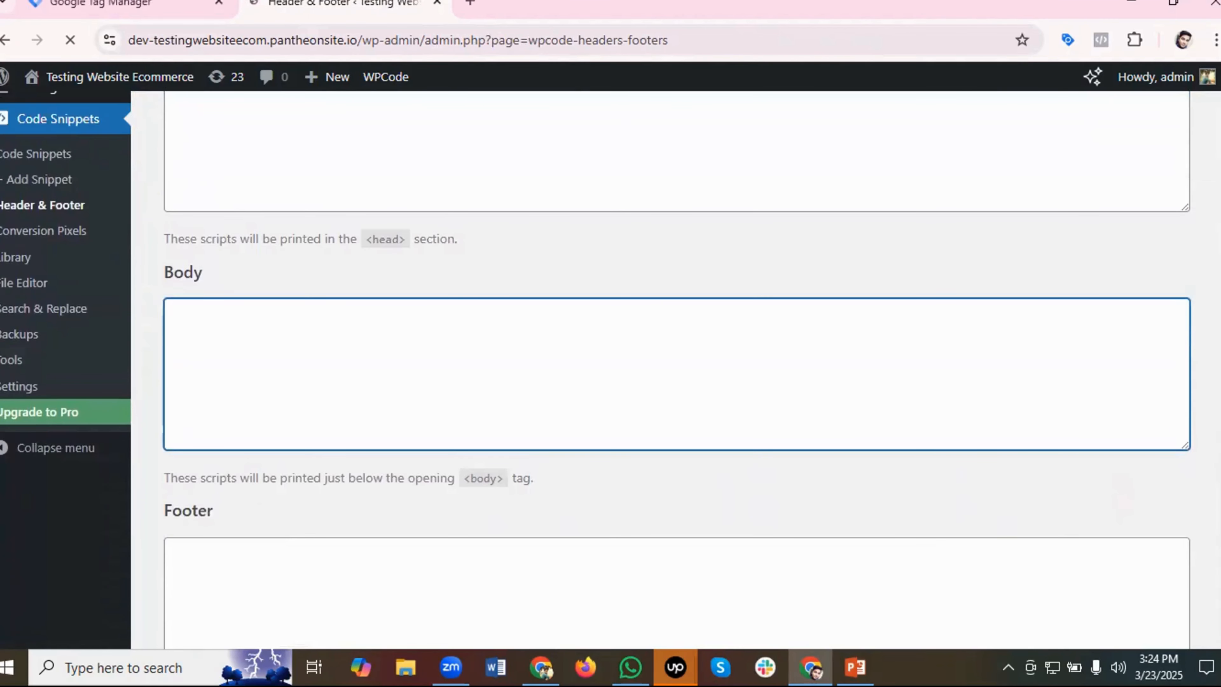
# Copy the <head> snippet of container GTM-TD62NVTF from Tag Manager and paste it into the WPCode Header field.
pyautogui.click(211, 10)
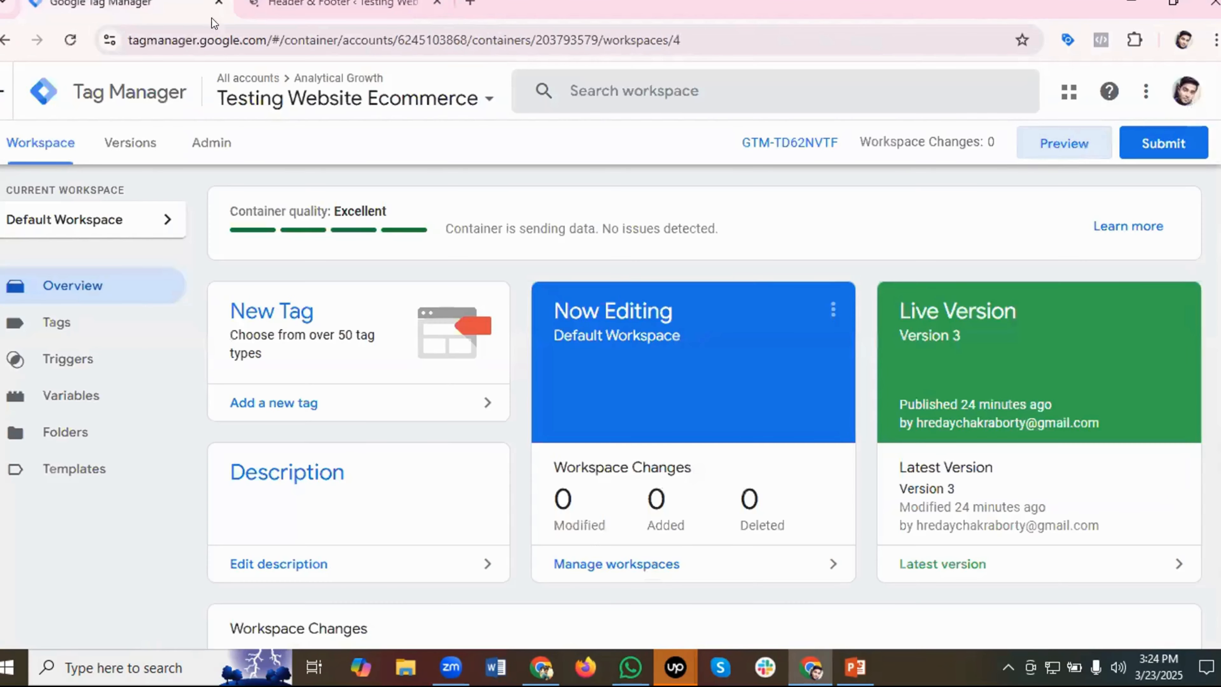
pyautogui.click(797, 141)
pyautogui.click(884, 310)
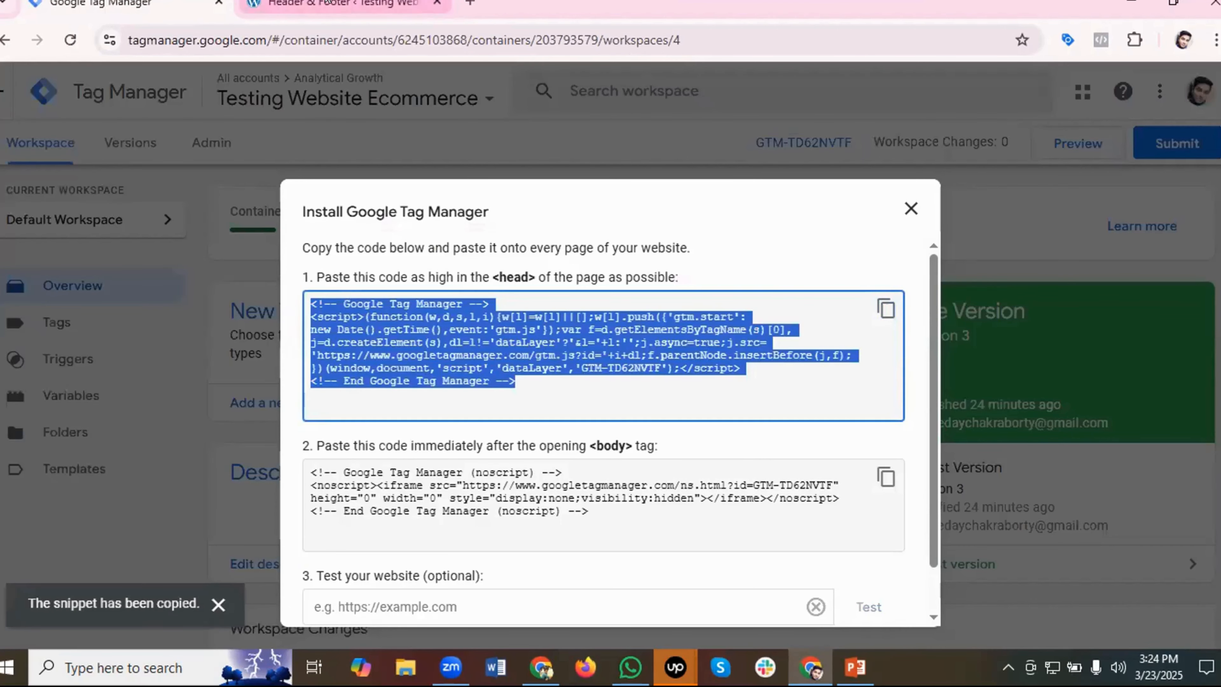
pyautogui.click(336, 6)
pyautogui.scroll(3, 244, 388)
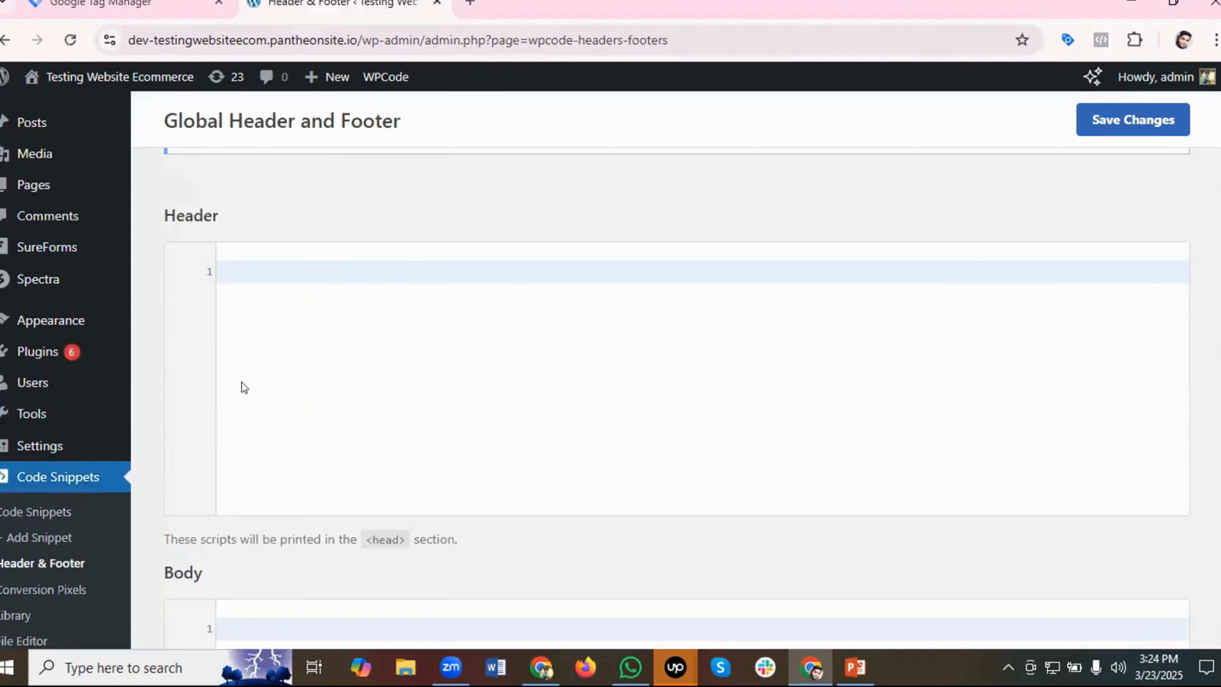
pyautogui.click(259, 274)
pyautogui.hotkey('ctrl', 'v')
# Copy the <body> noscript snippet from Tag Manager, paste it into the WPCode Body field, and save the changes.
pyautogui.scroll(-5, 260, 289)
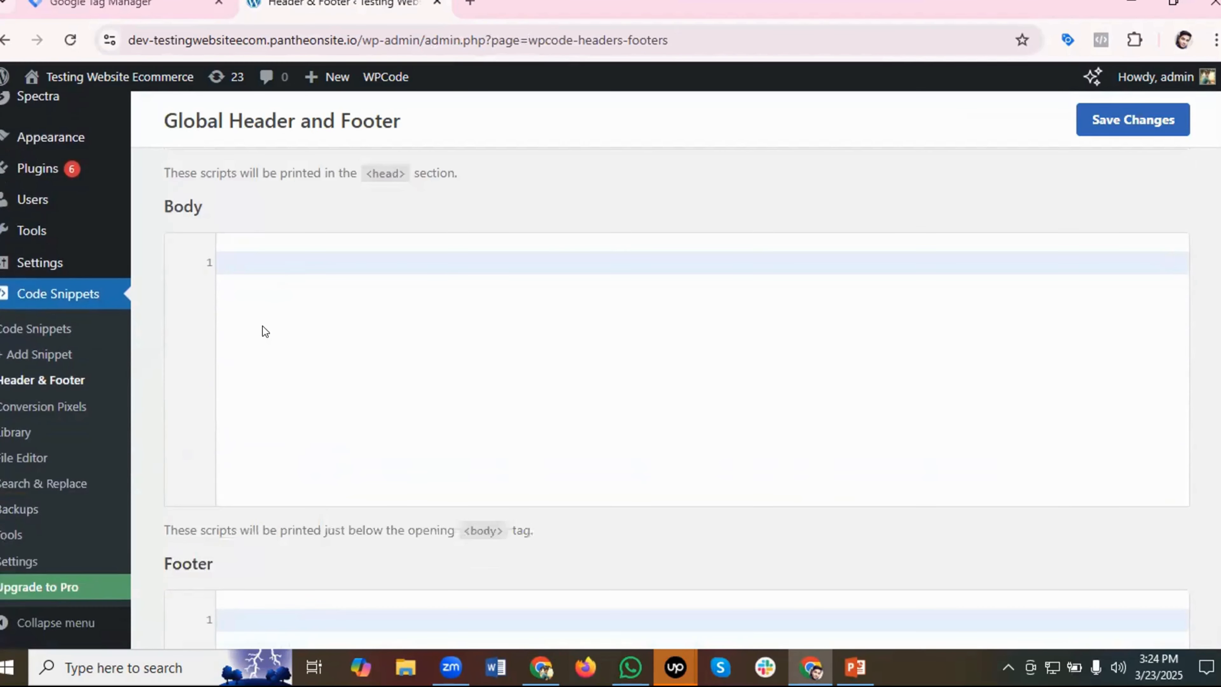
pyautogui.click(262, 324)
pyautogui.click(120, 5)
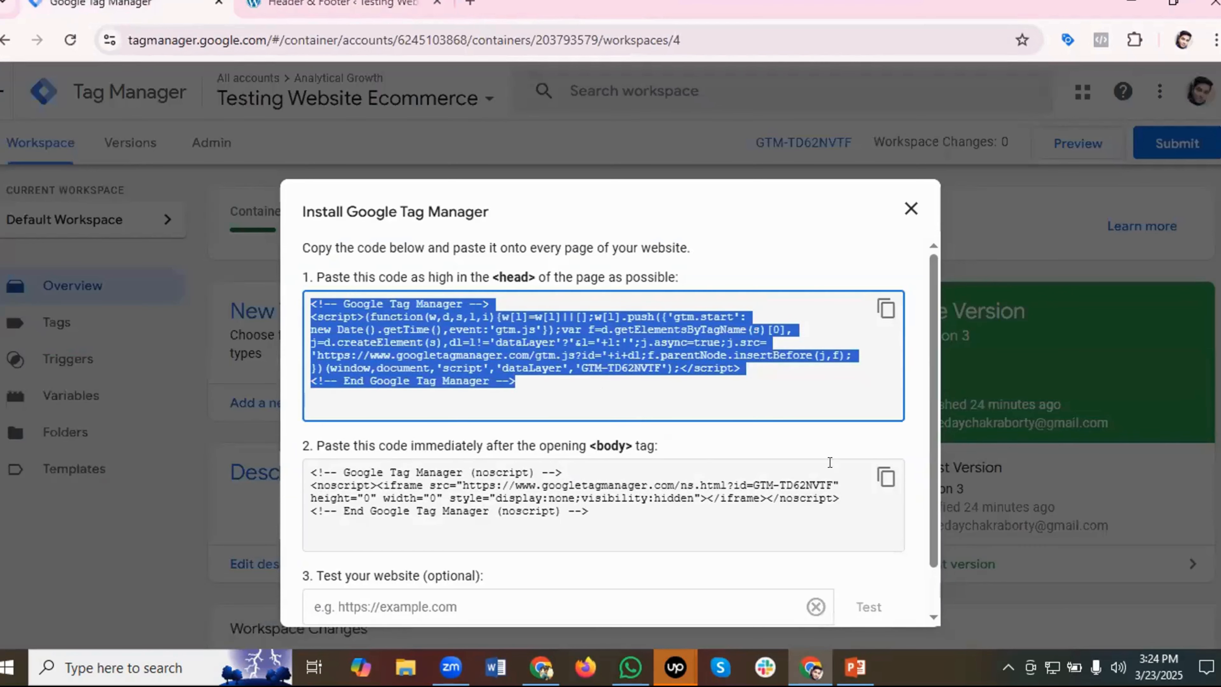
pyautogui.click(885, 478)
pyautogui.click(337, 6)
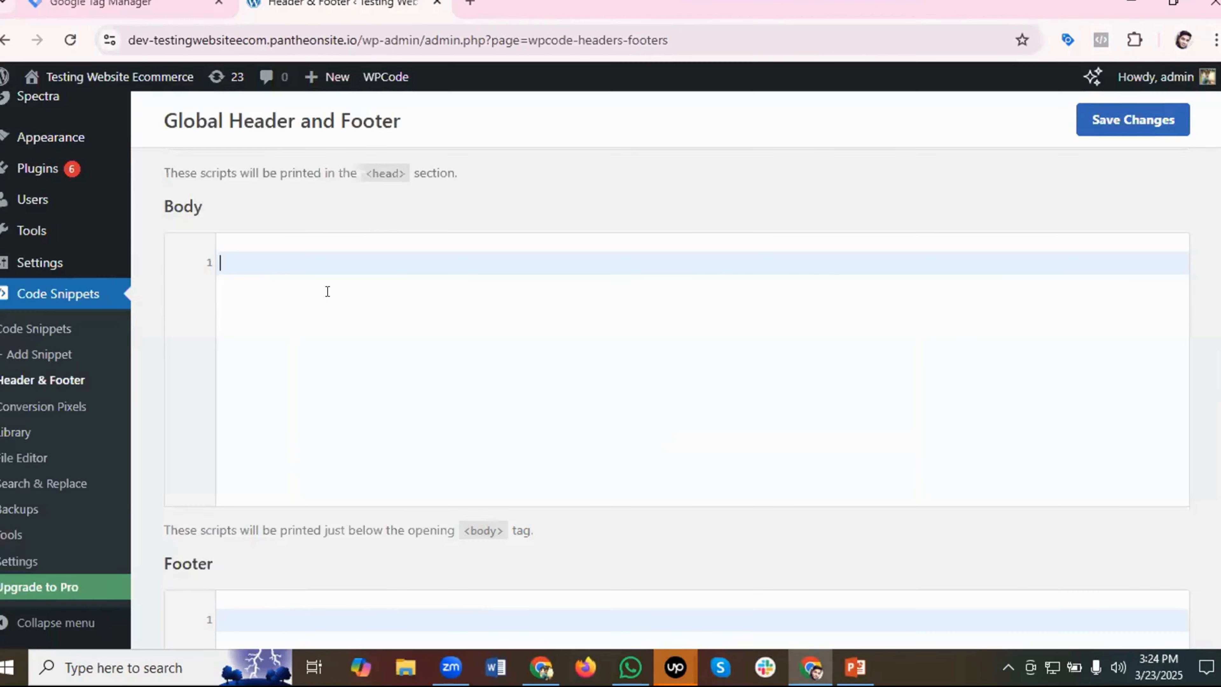
pyautogui.hotkey('ctrl', 'v')
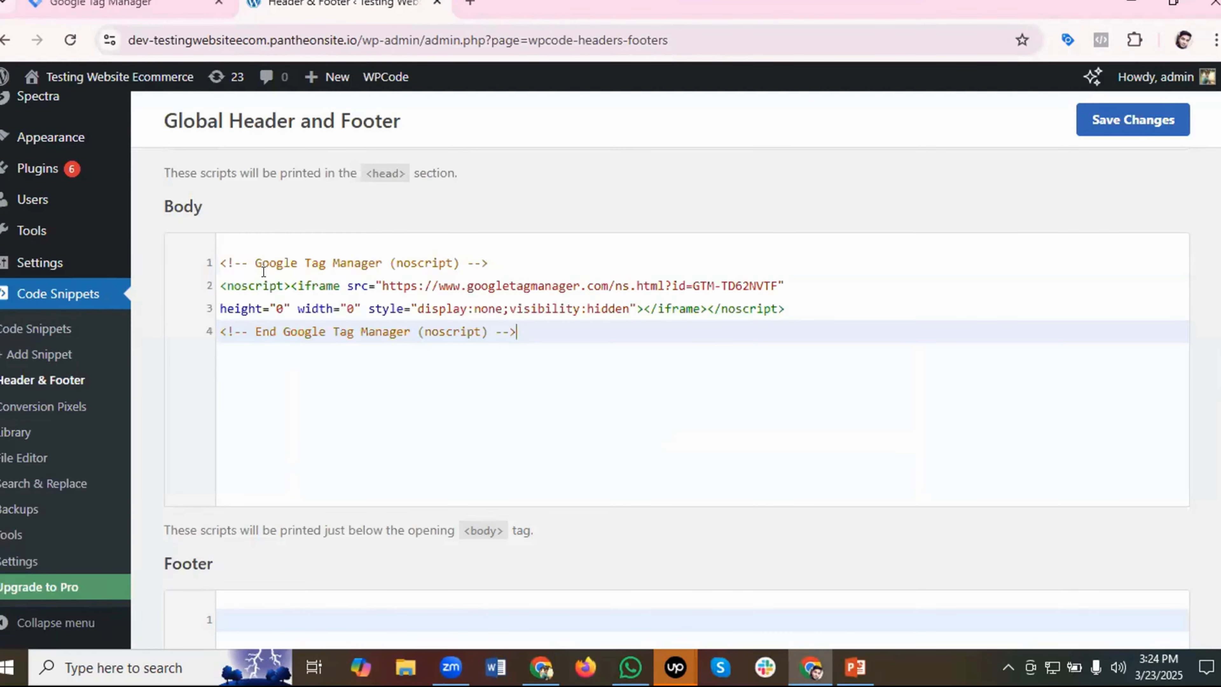
pyautogui.click(1149, 134)
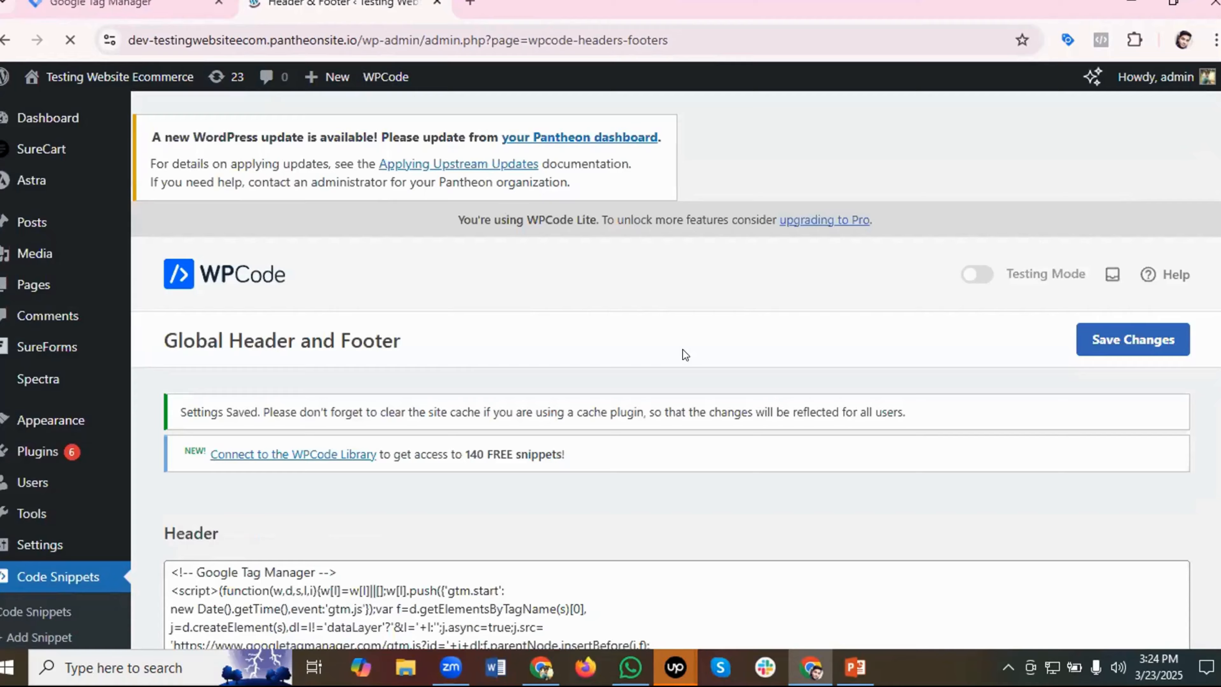
# Check the saved Header and Body scripts in WPCode, then return to Tag Manager and close the Install Google Tag Manager dialog.
pyautogui.scroll(-3, 567, 356)
pyautogui.scroll(-6, 458, 367)
pyautogui.scroll(4, 460, 347)
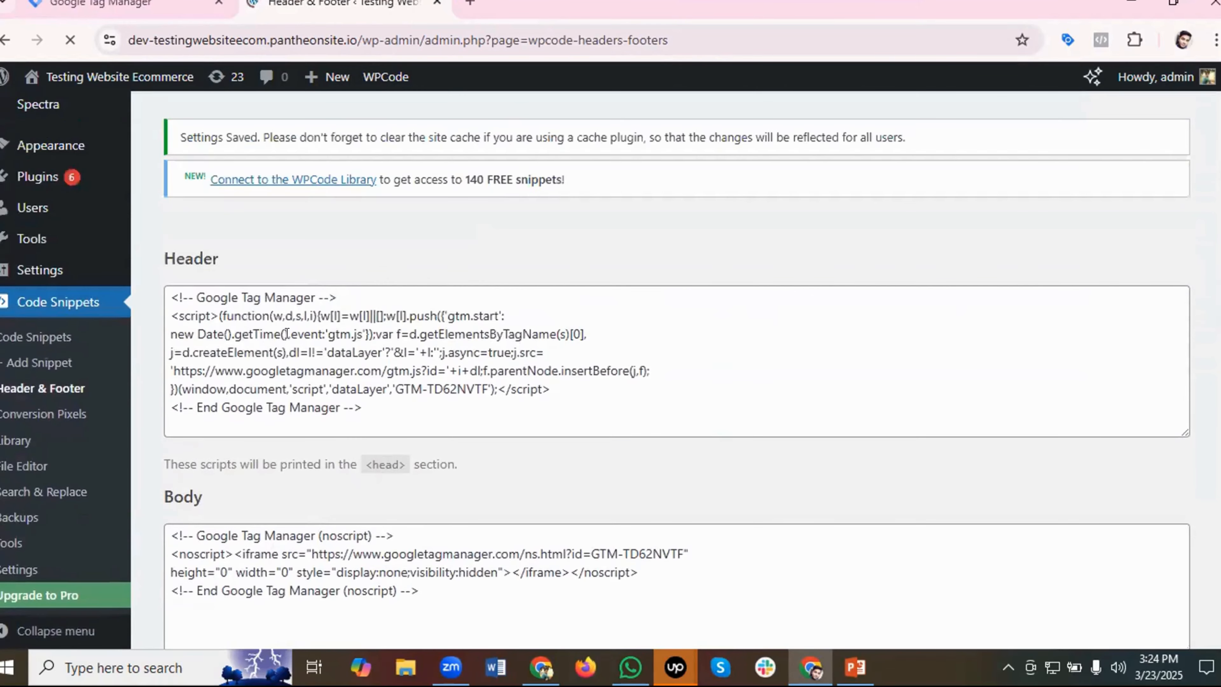
pyautogui.scroll(-5, 418, 356)
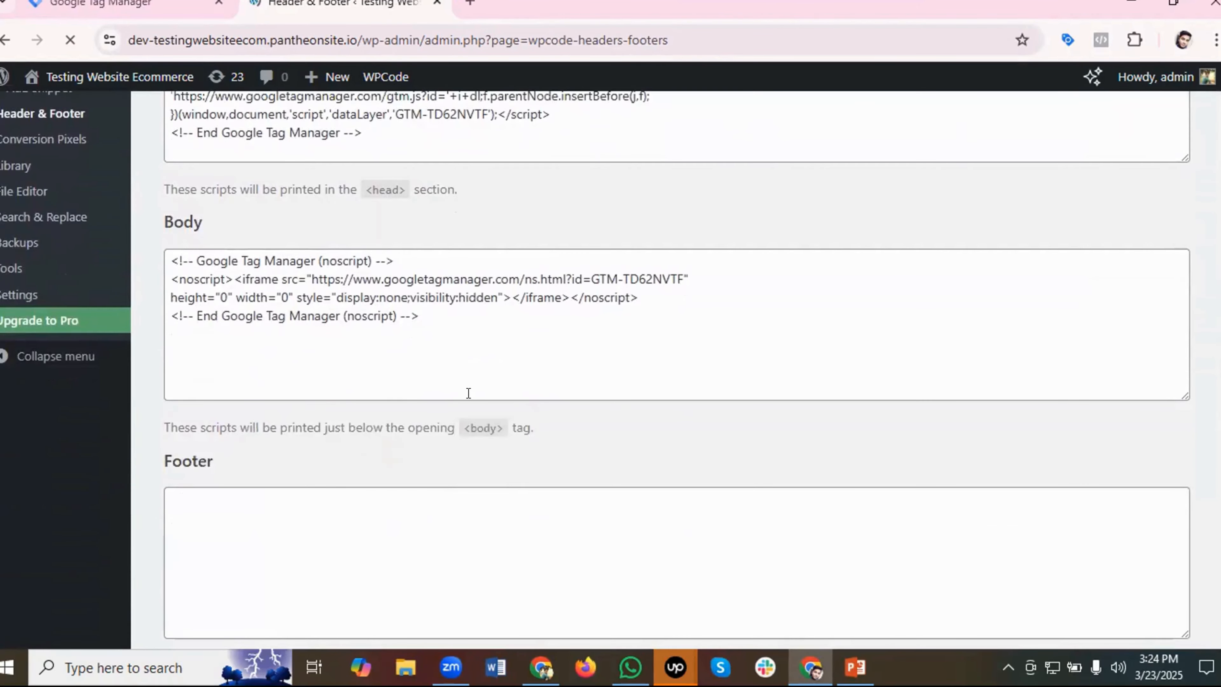
pyautogui.scroll(8, 469, 393)
pyautogui.click(101, 4)
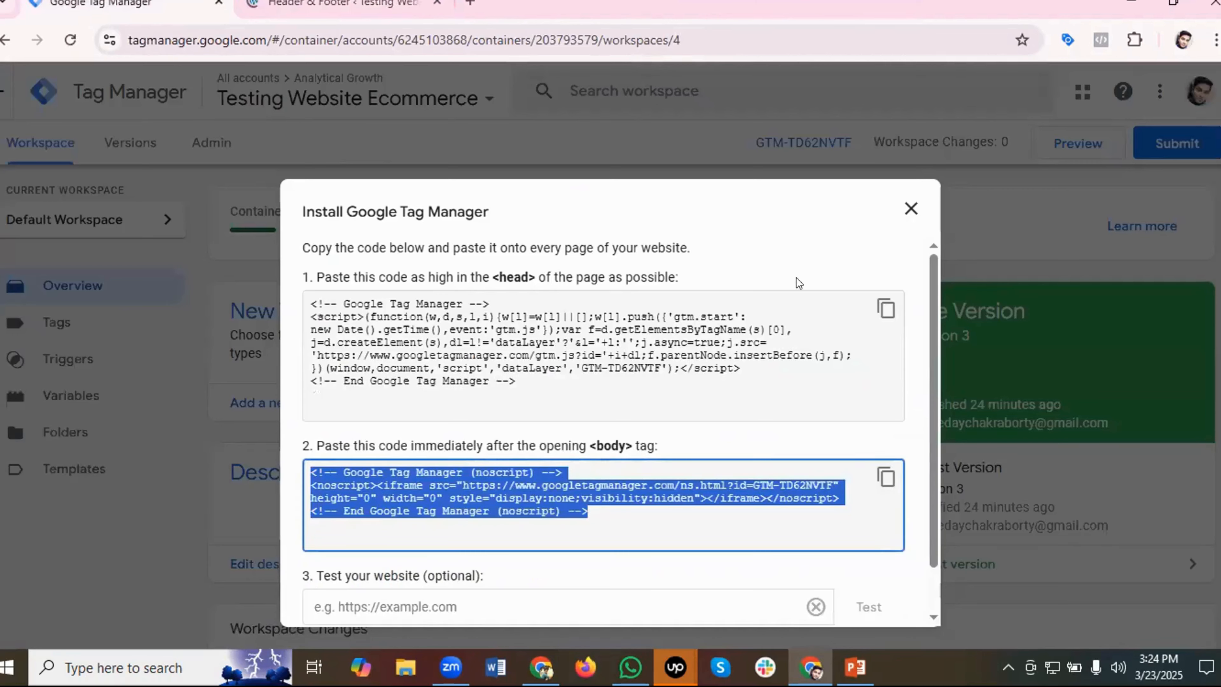
pyautogui.click(910, 209)
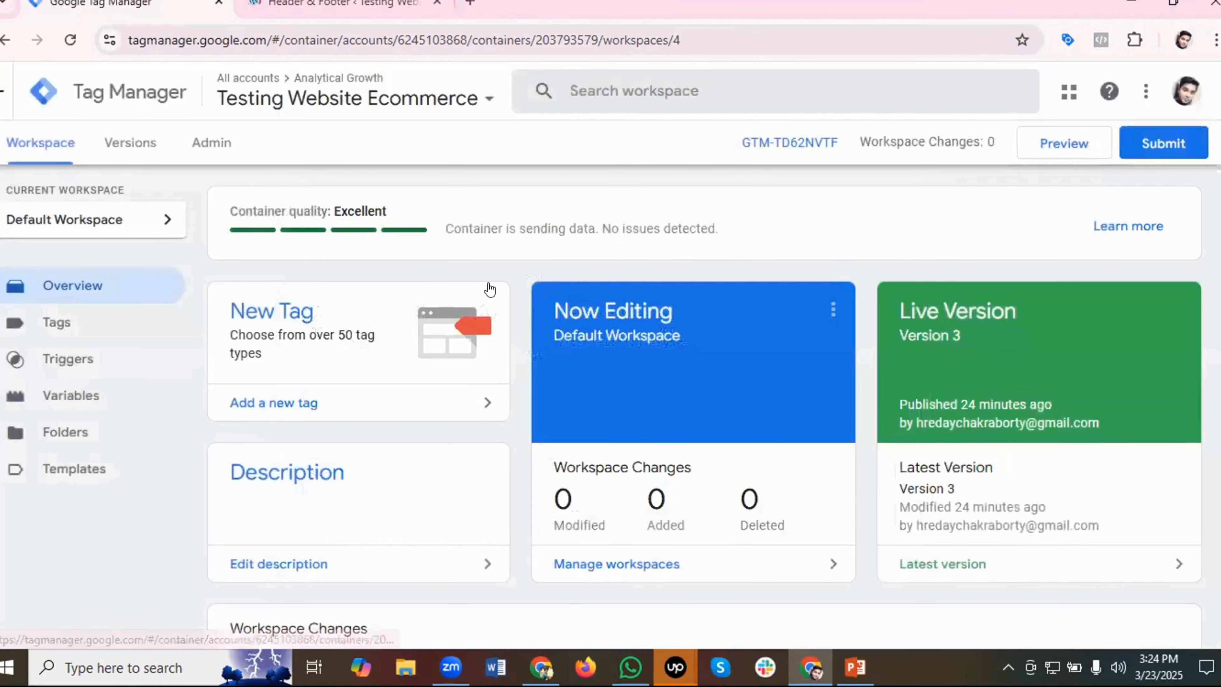
pyautogui.click(113, 118)
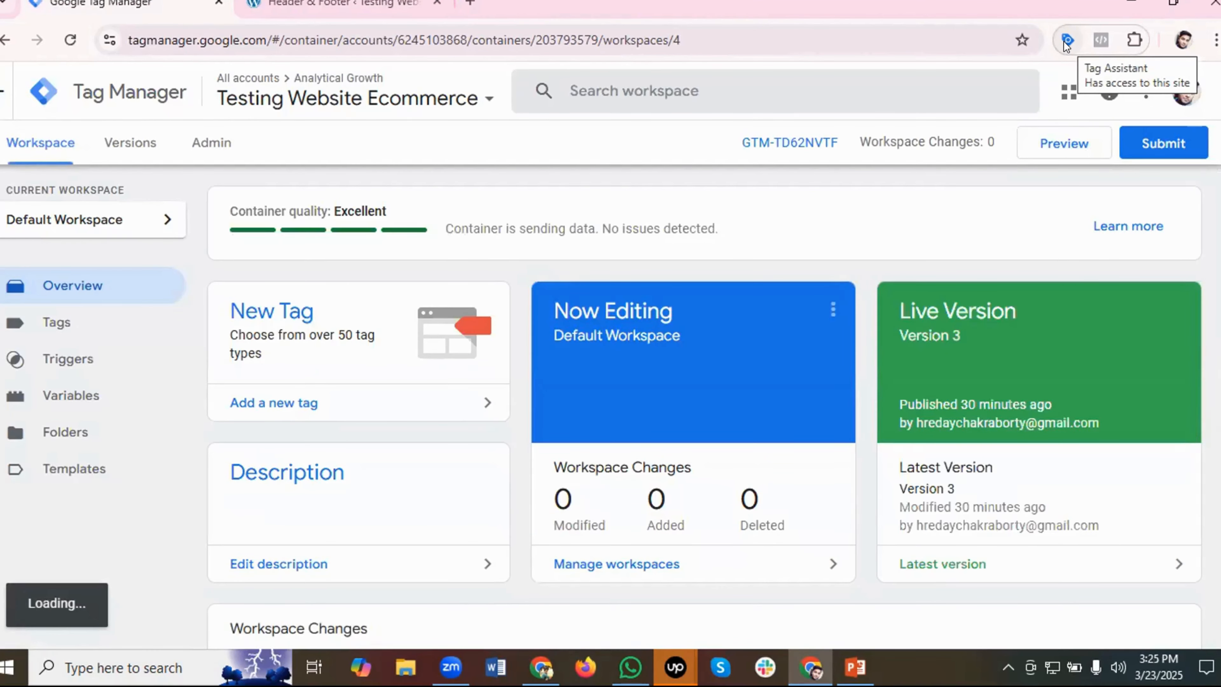
# Visit the store's front page from the WordPress admin and check it for tags with the Tag Assistant extension.
pyautogui.click(1064, 35)
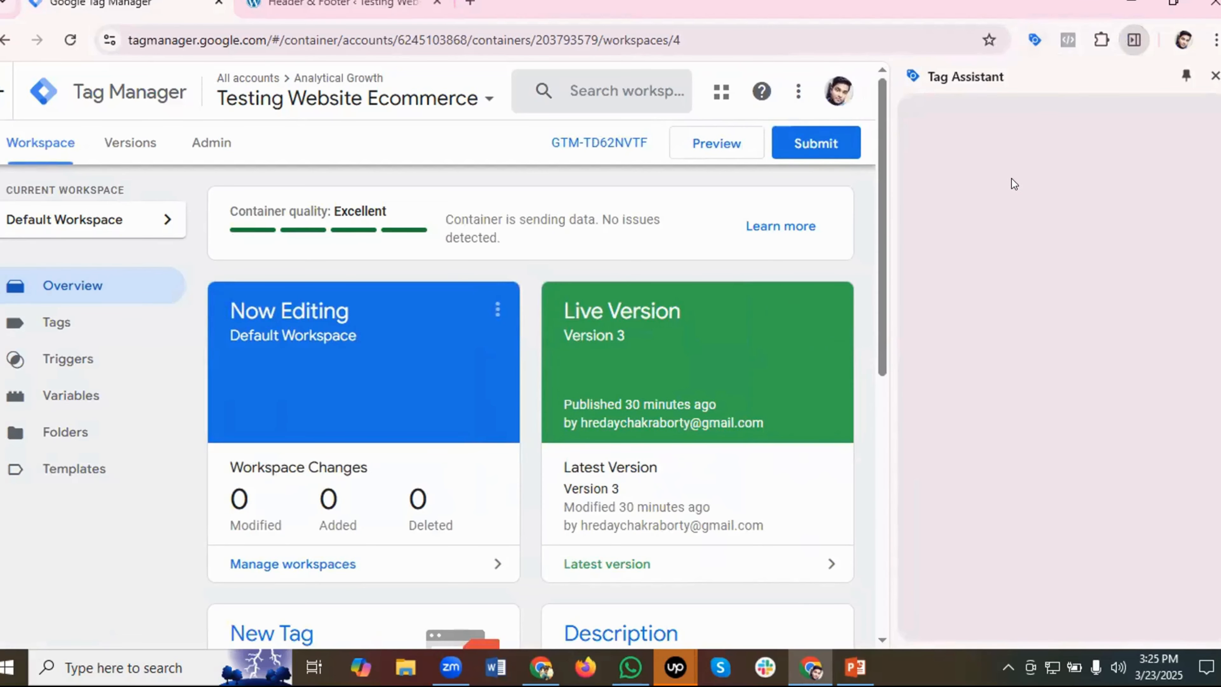
pyautogui.click(264, 7)
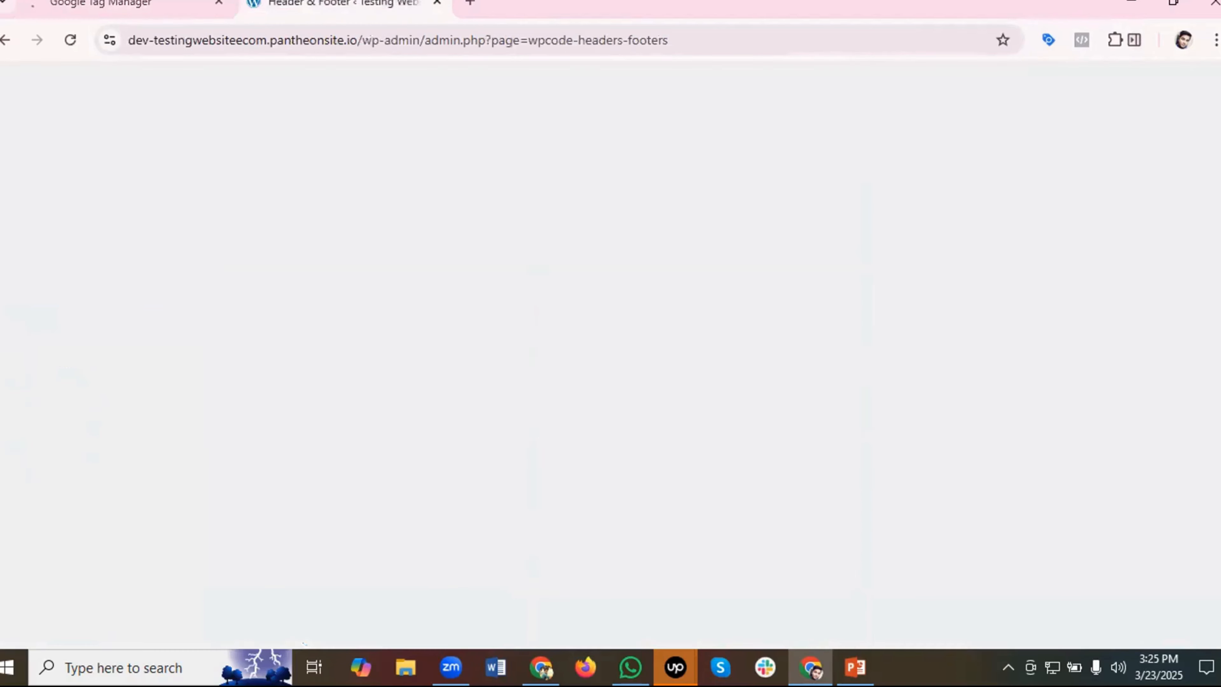
pyautogui.scroll(5, 71, 106)
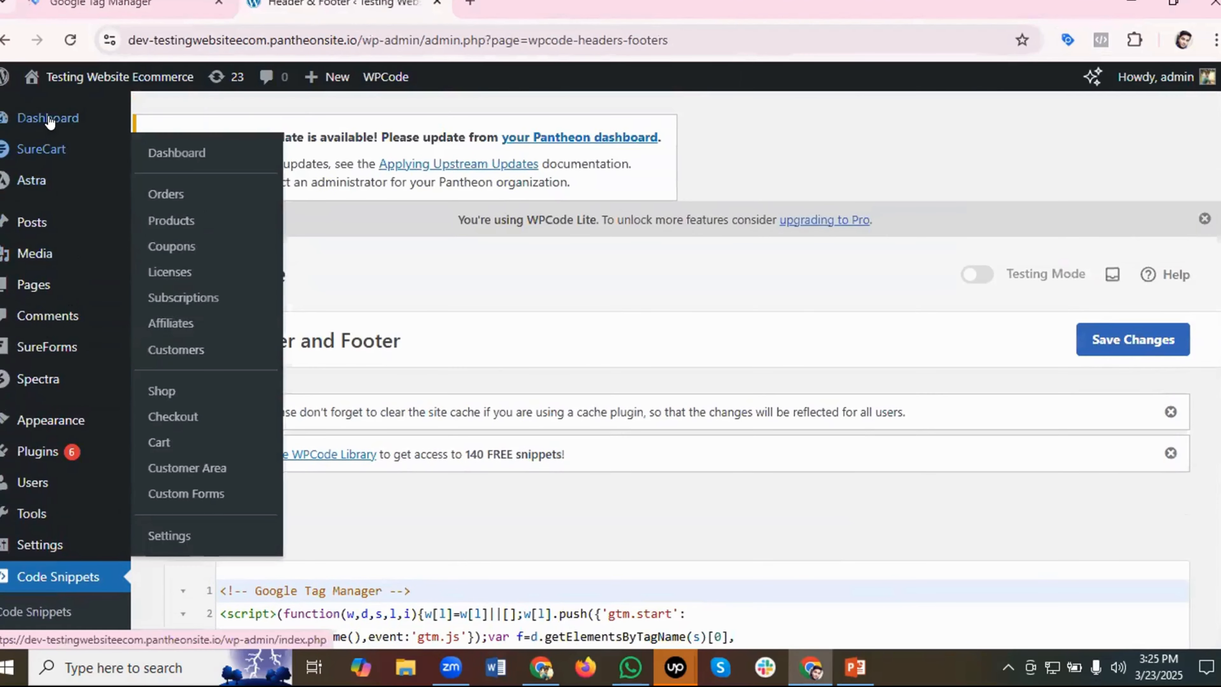
pyautogui.moveTo(65, 80)
pyautogui.click(62, 110)
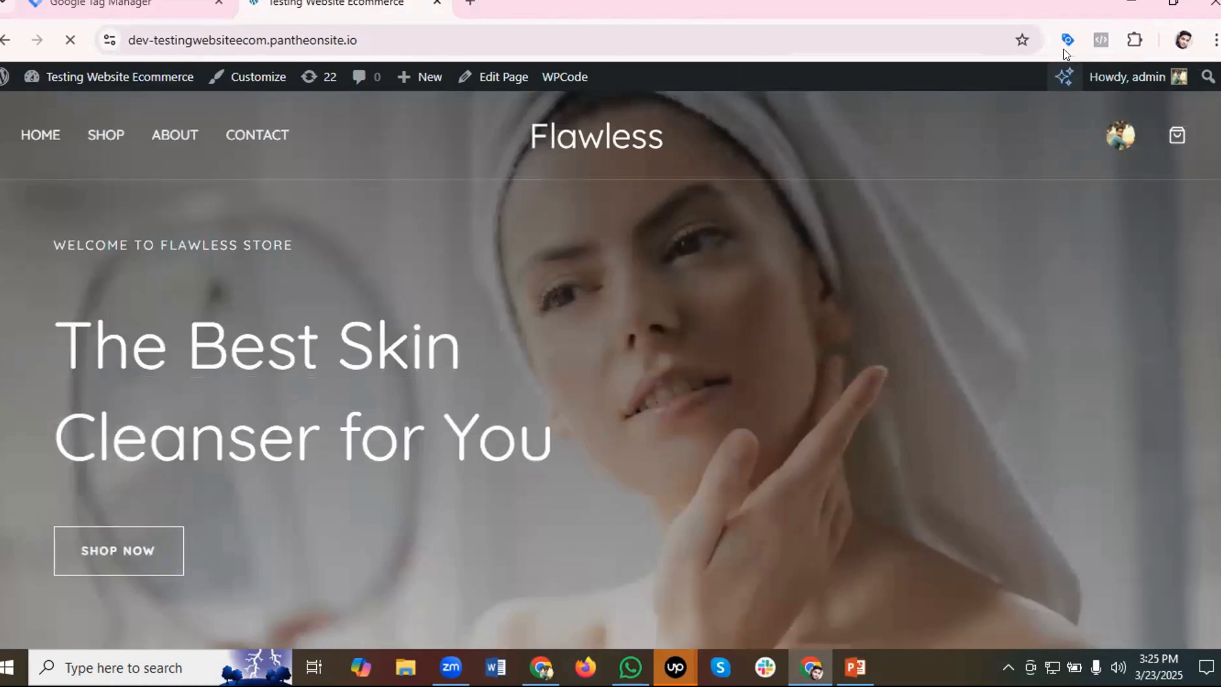
pyautogui.click(1063, 36)
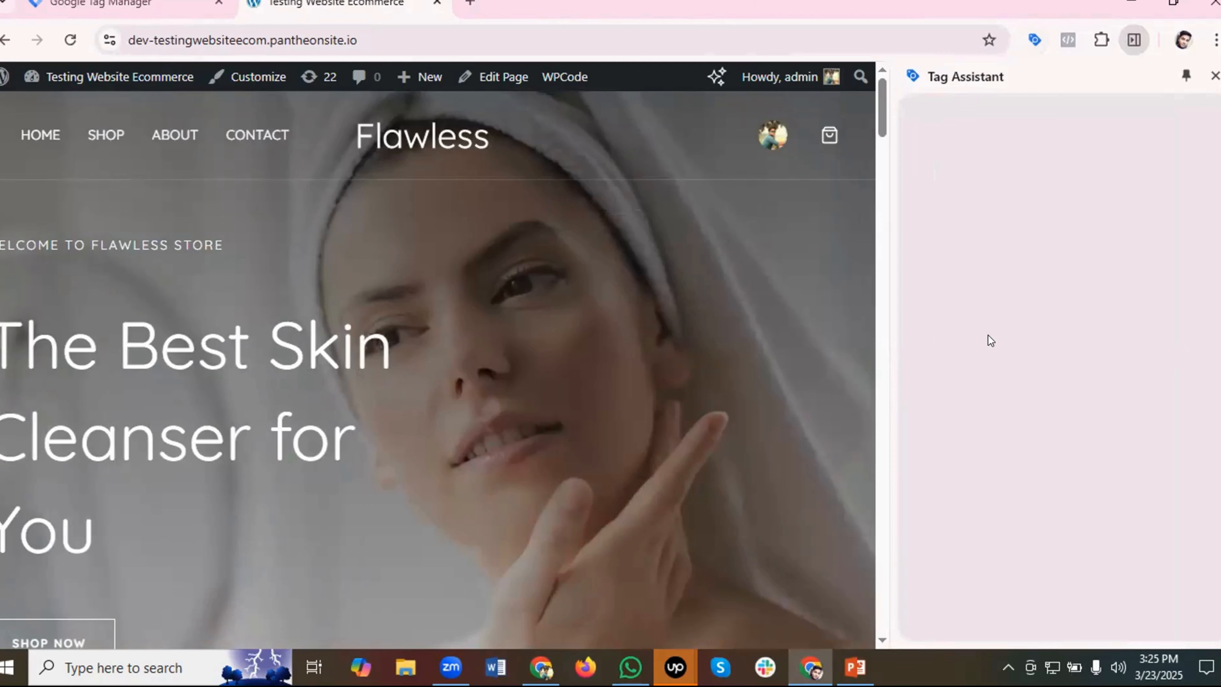
pyautogui.scroll(-1, 1059, 387)
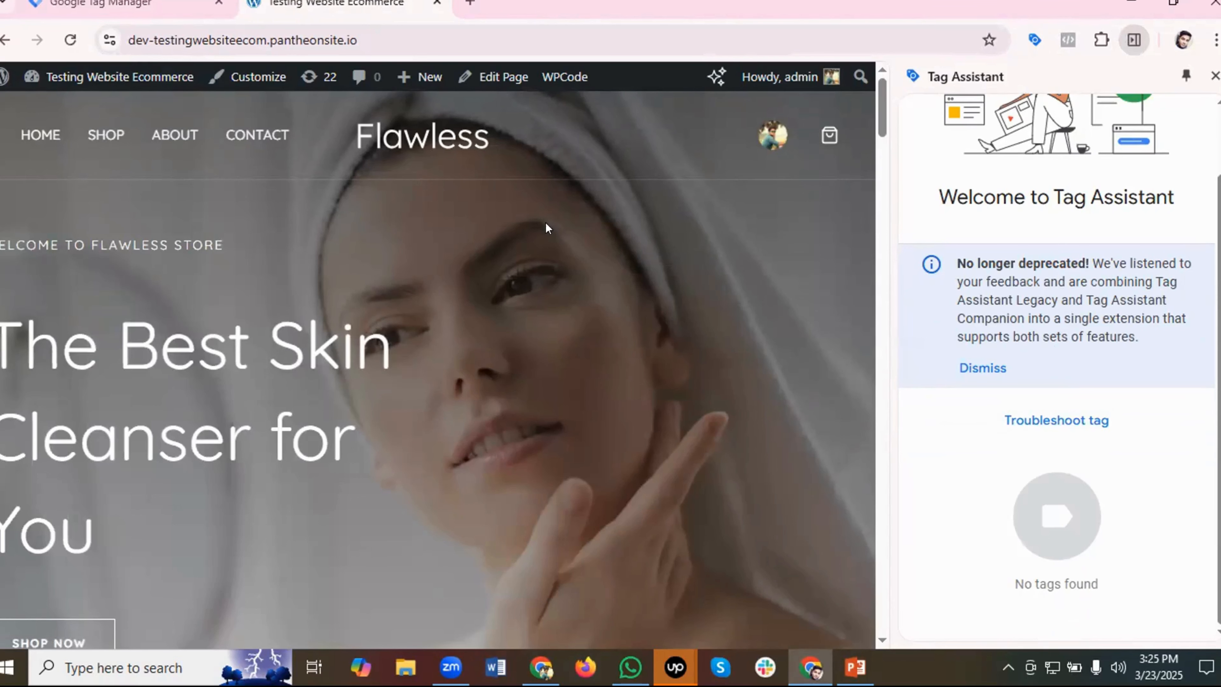
pyautogui.click(101, 4)
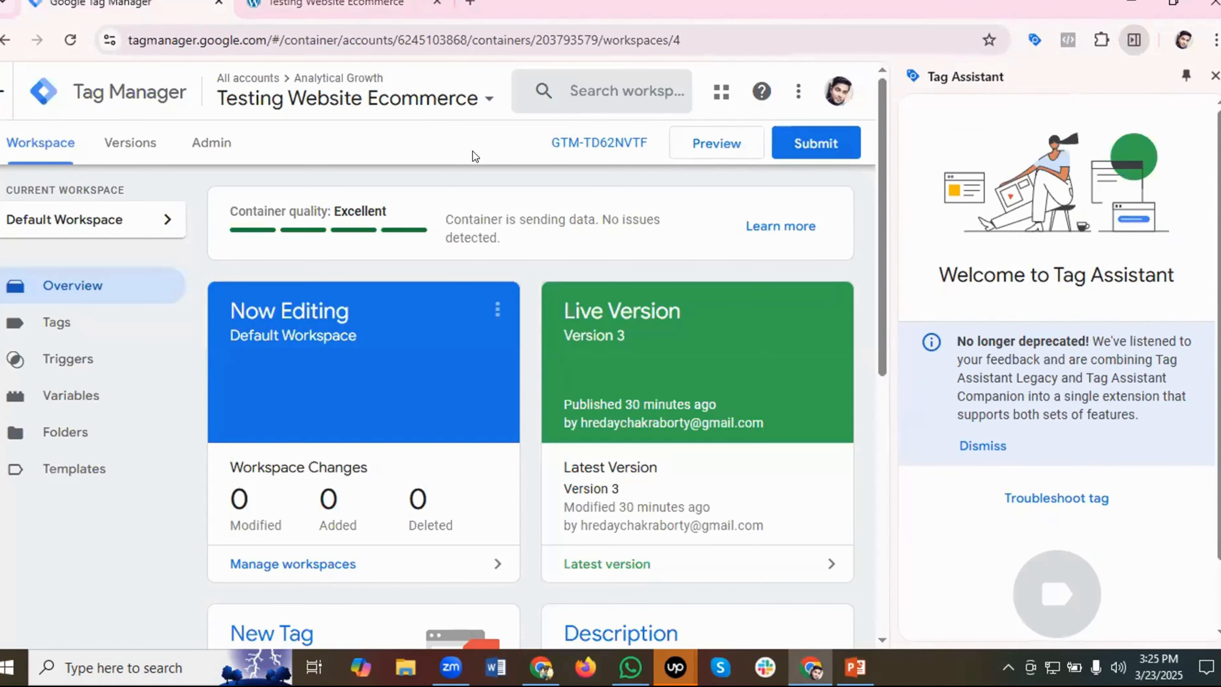
pyautogui.click(1214, 76)
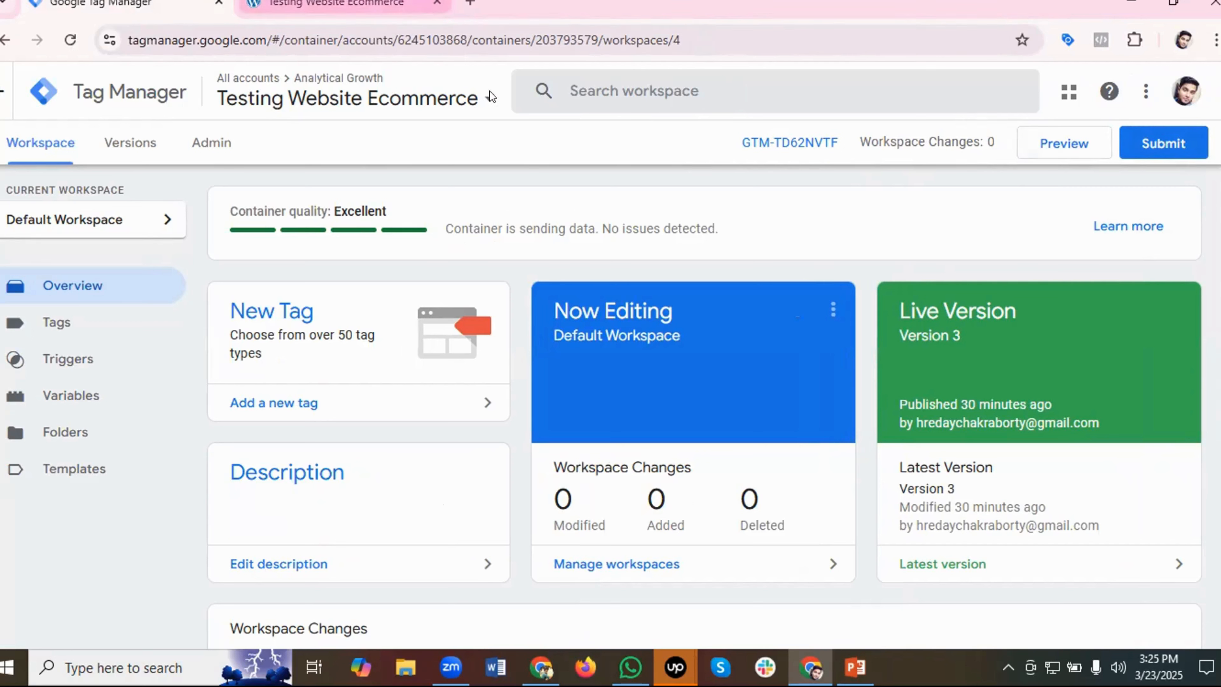
pyautogui.click(1063, 150)
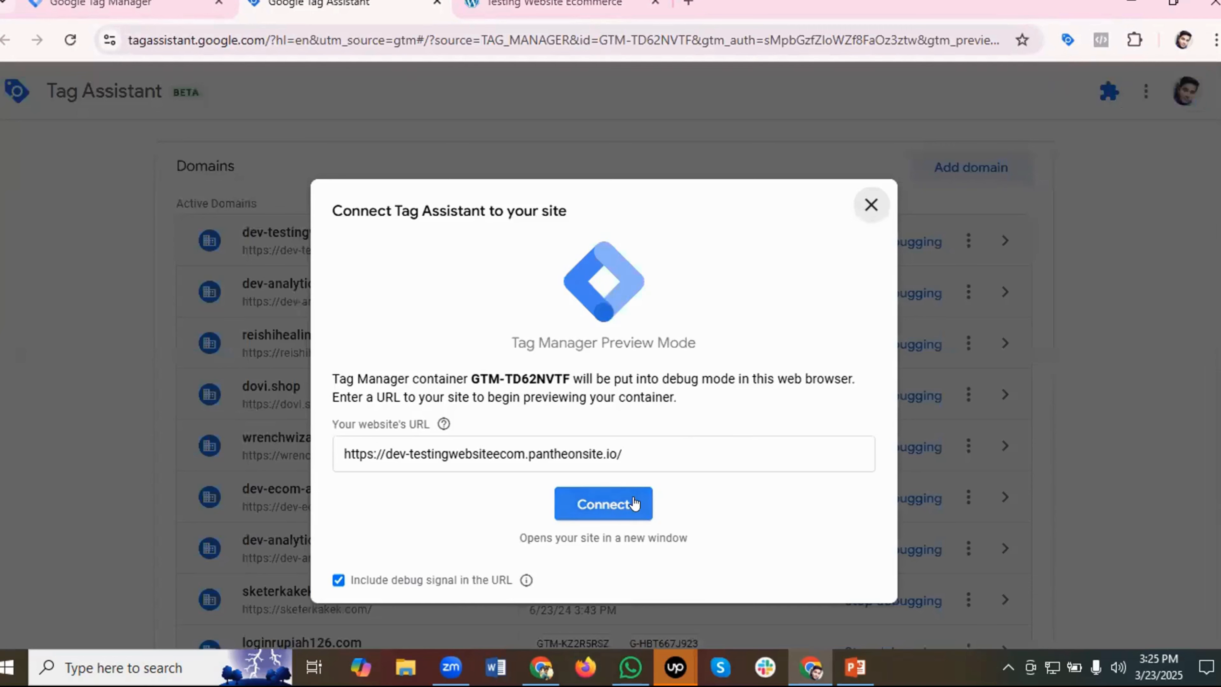
pyautogui.click(612, 509)
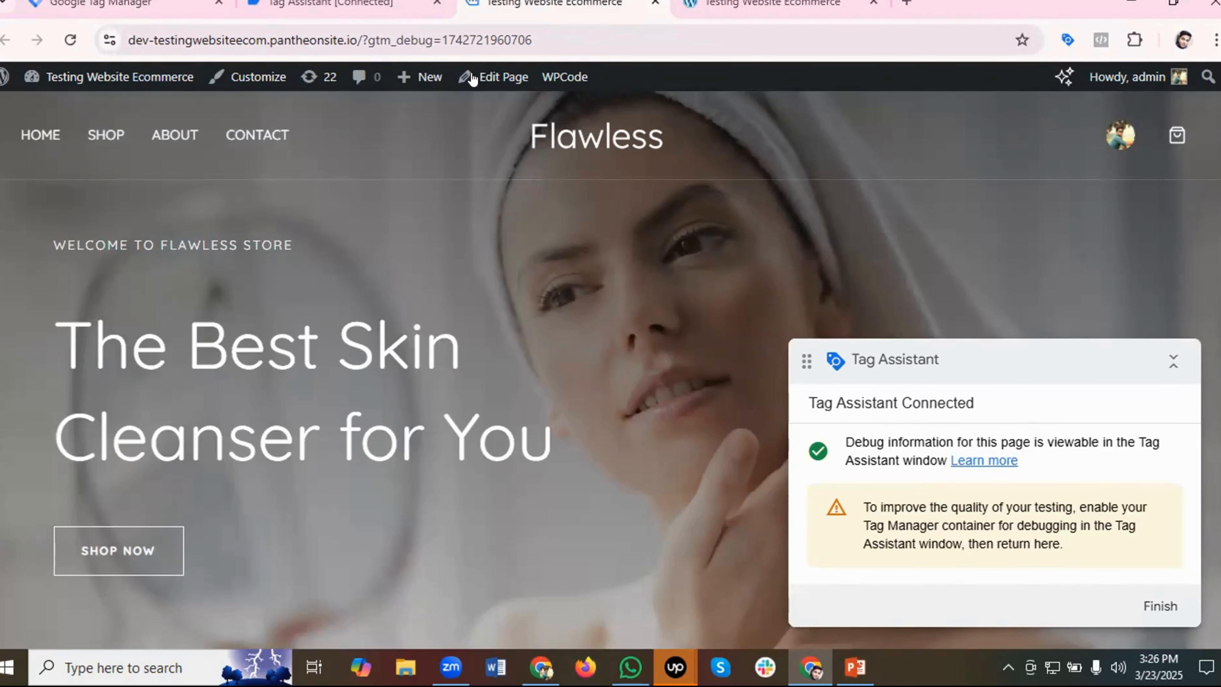
# Continue to the debug summary of GTM-TD62NVTF in Tag Assistant, examine it, and go back to the previewed store page.
pyautogui.click(379, 7)
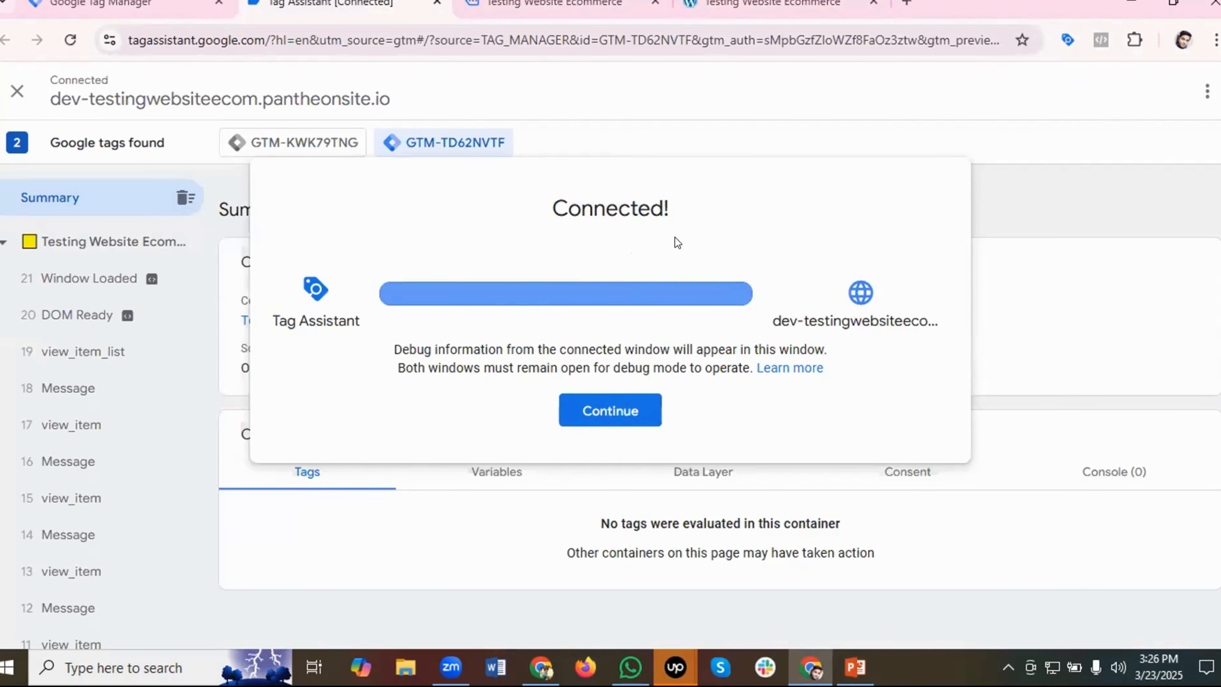
pyautogui.click(615, 415)
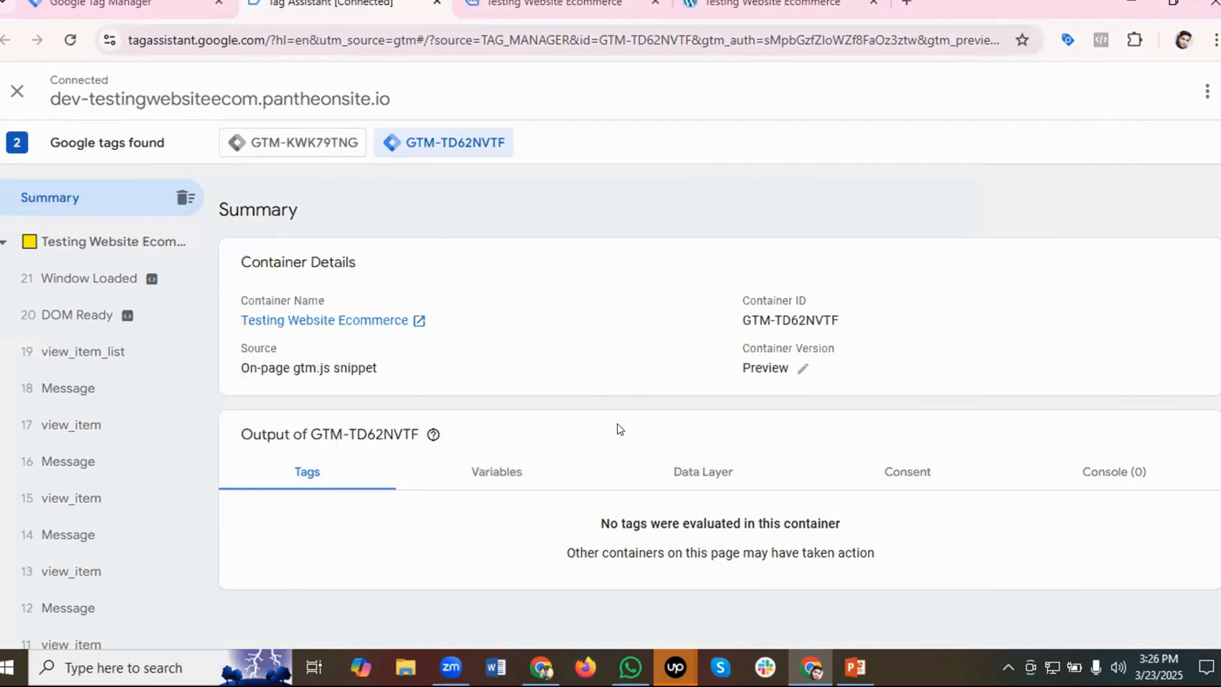
pyautogui.click(607, 5)
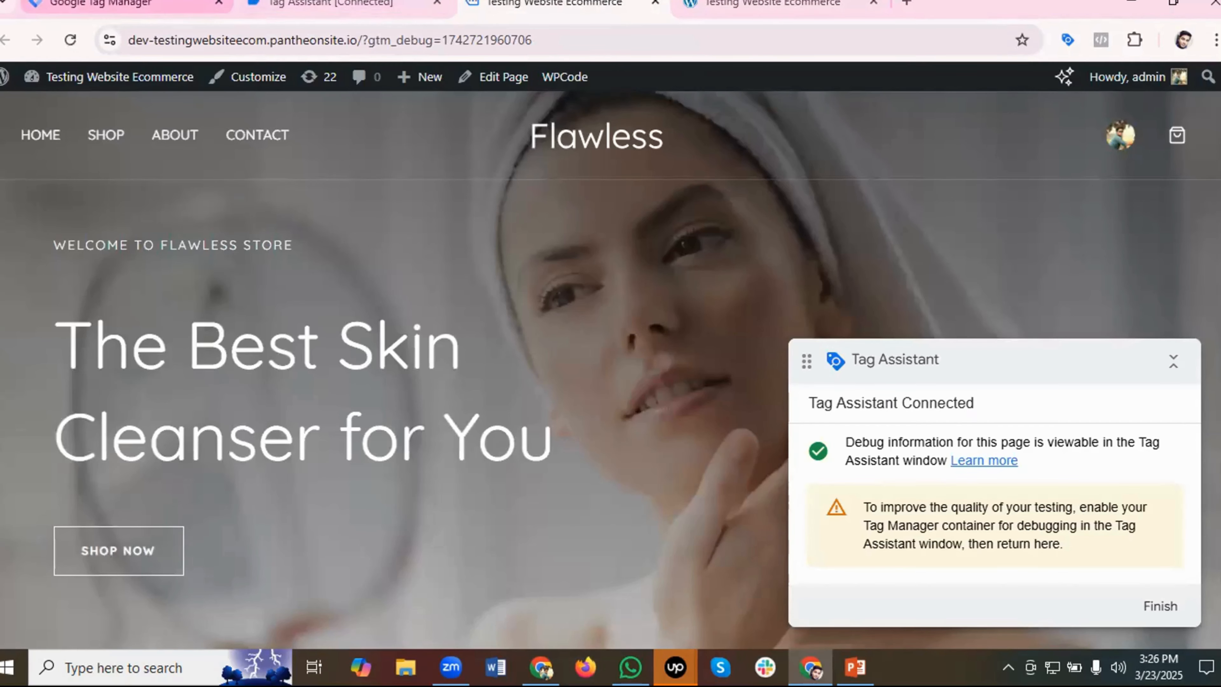
# Submit the Tag Manager workspace for publishing to the Live environment, and return to the Tag Assistant debug page.
pyautogui.click(101, 4)
pyautogui.click(1157, 143)
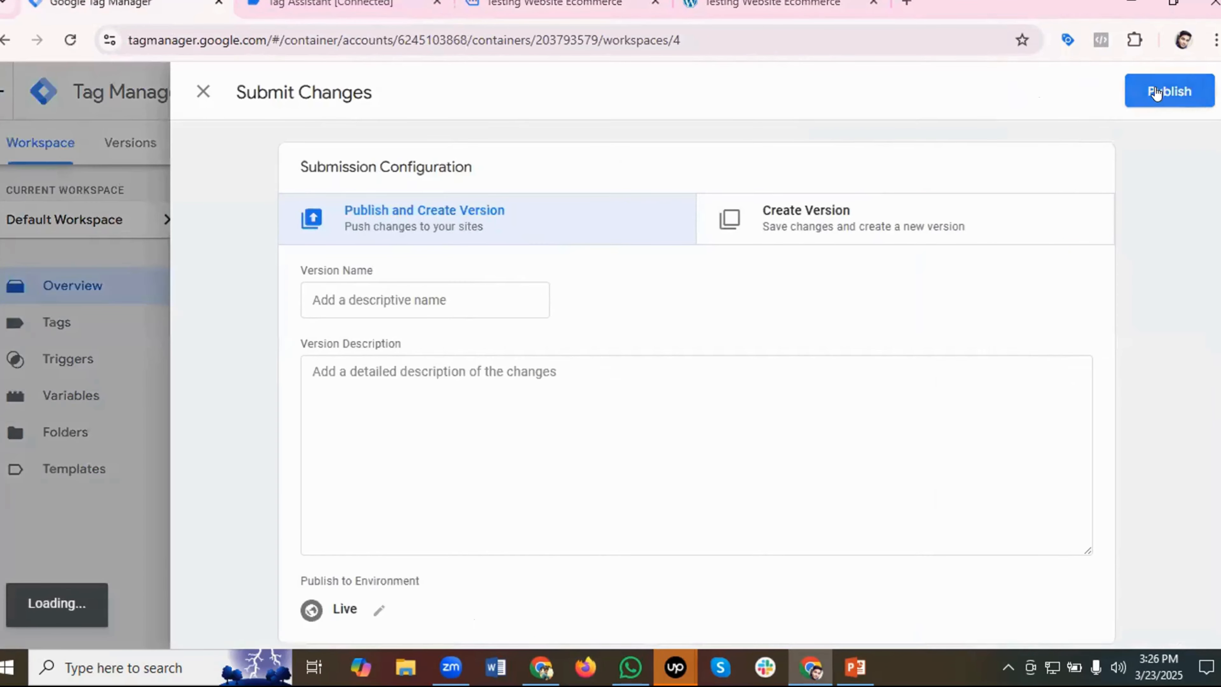
pyautogui.click(1169, 91)
pyautogui.click(783, 3)
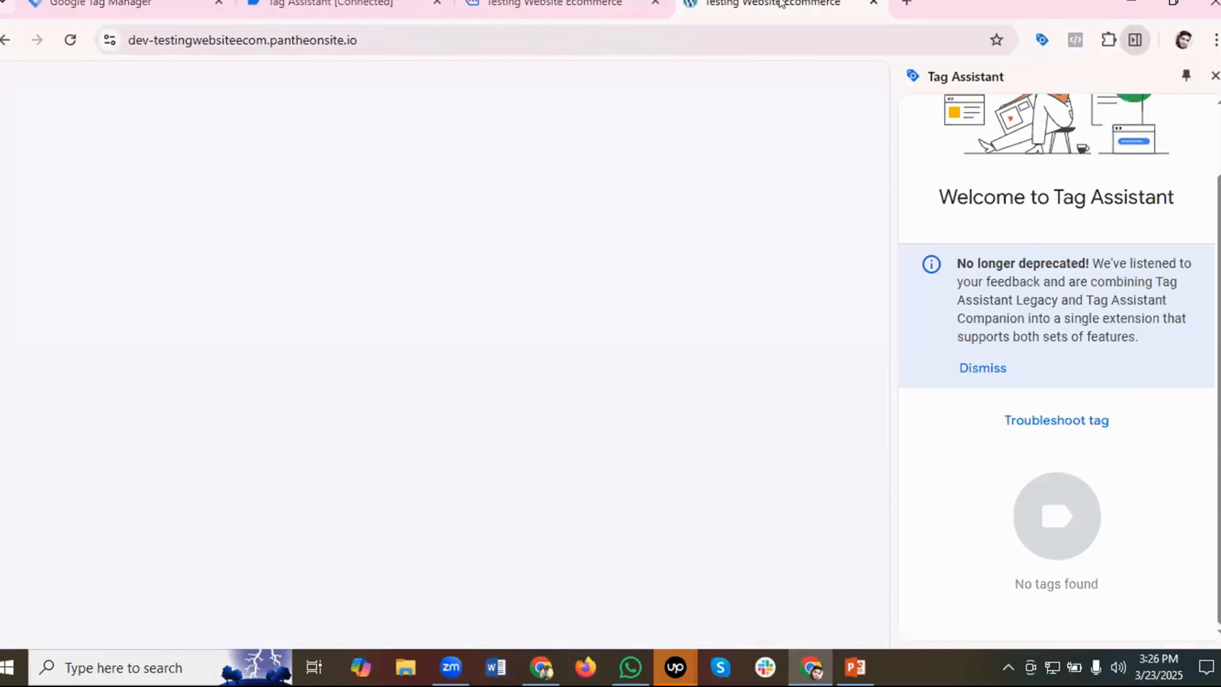
pyautogui.click(345, 2)
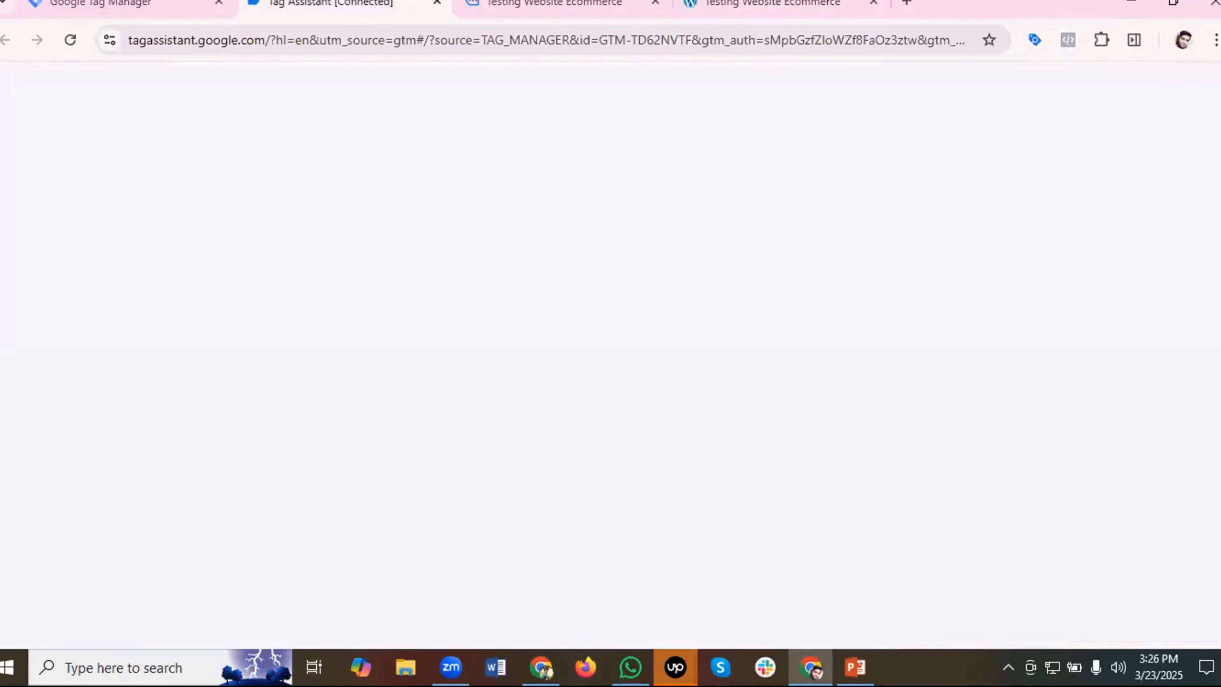
# Check the previewed store page, close the Version 4 summary in Tag Manager, and return to the container's workspace.
pyautogui.click(560, 3)
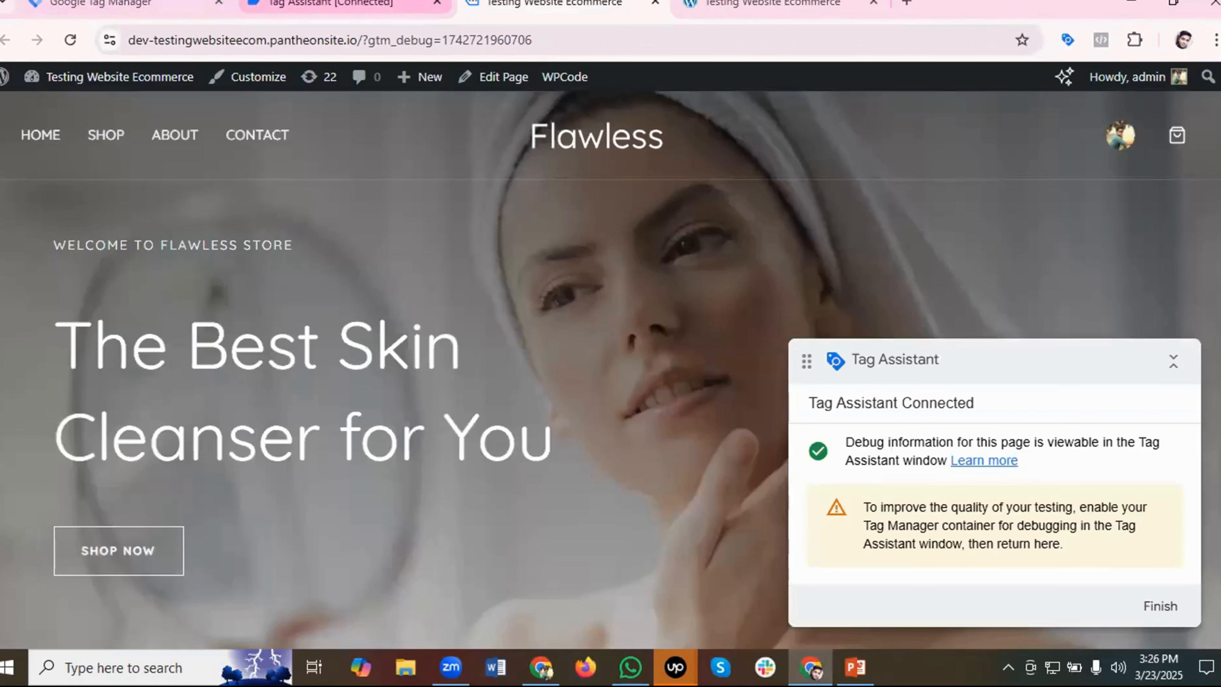
pyautogui.click(332, 4)
pyautogui.click(106, 4)
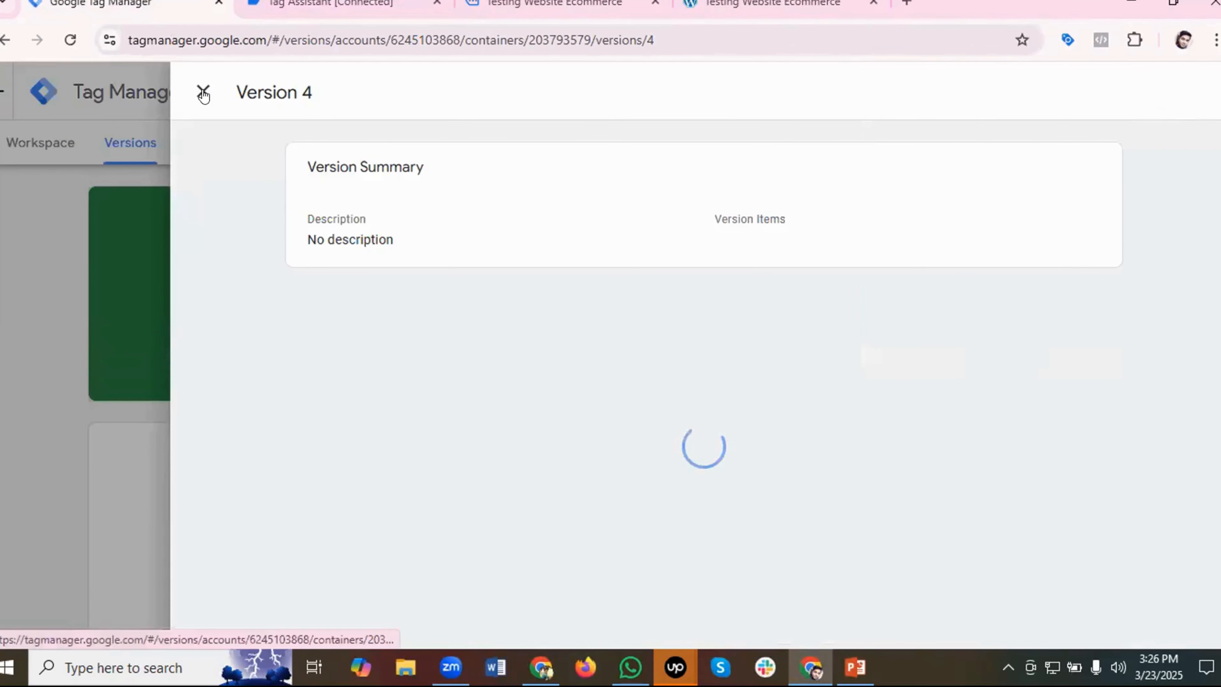
pyautogui.click(203, 95)
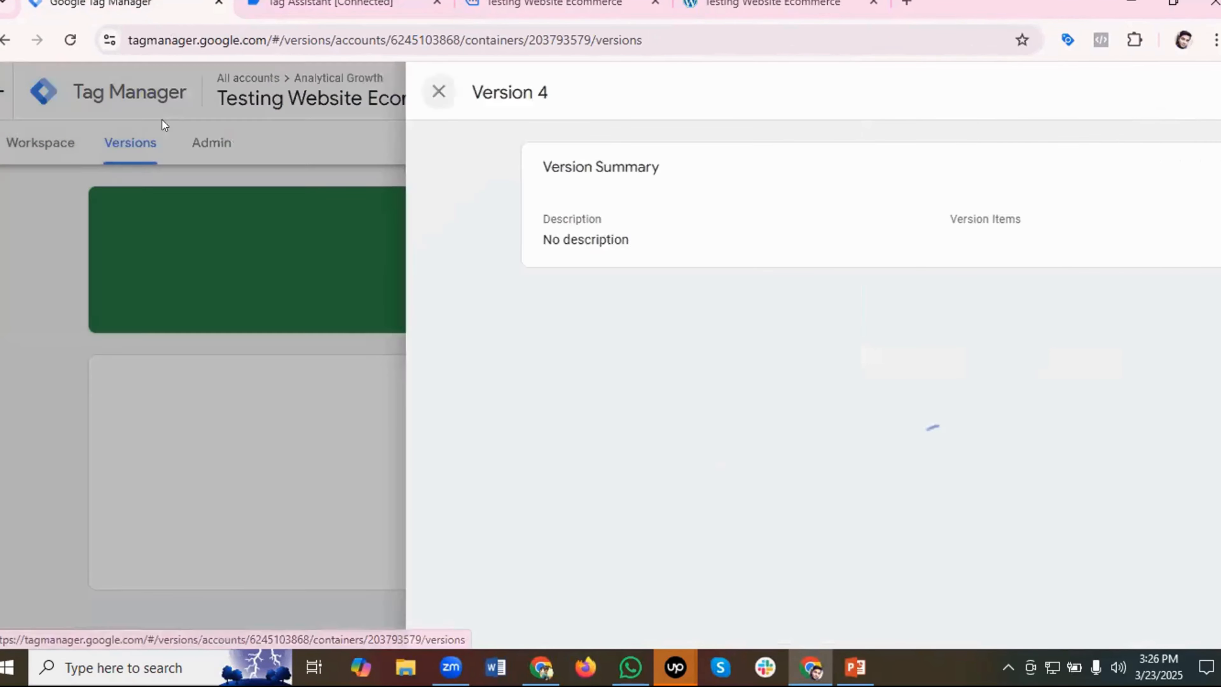
pyautogui.click(65, 144)
# Close the Tag Assistant panel on the store's front page and stay on that page.
pyautogui.click(757, 4)
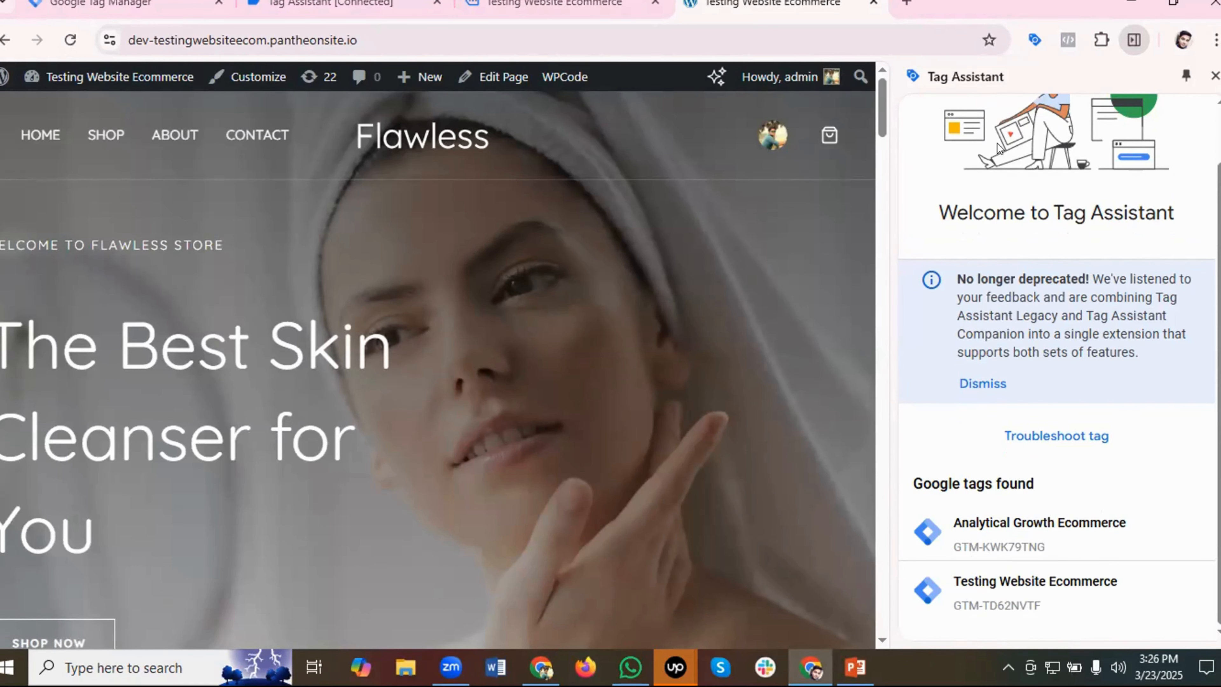
pyautogui.click(1210, 77)
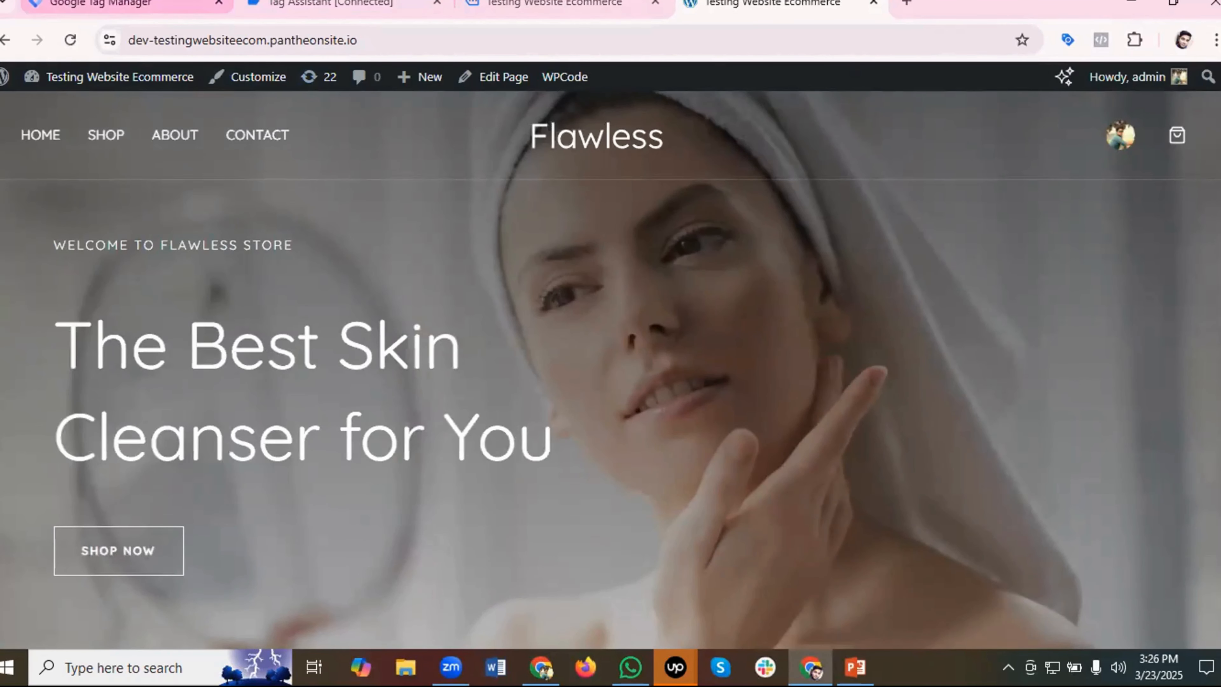
pyautogui.click(111, 3)
pyautogui.click(543, 4)
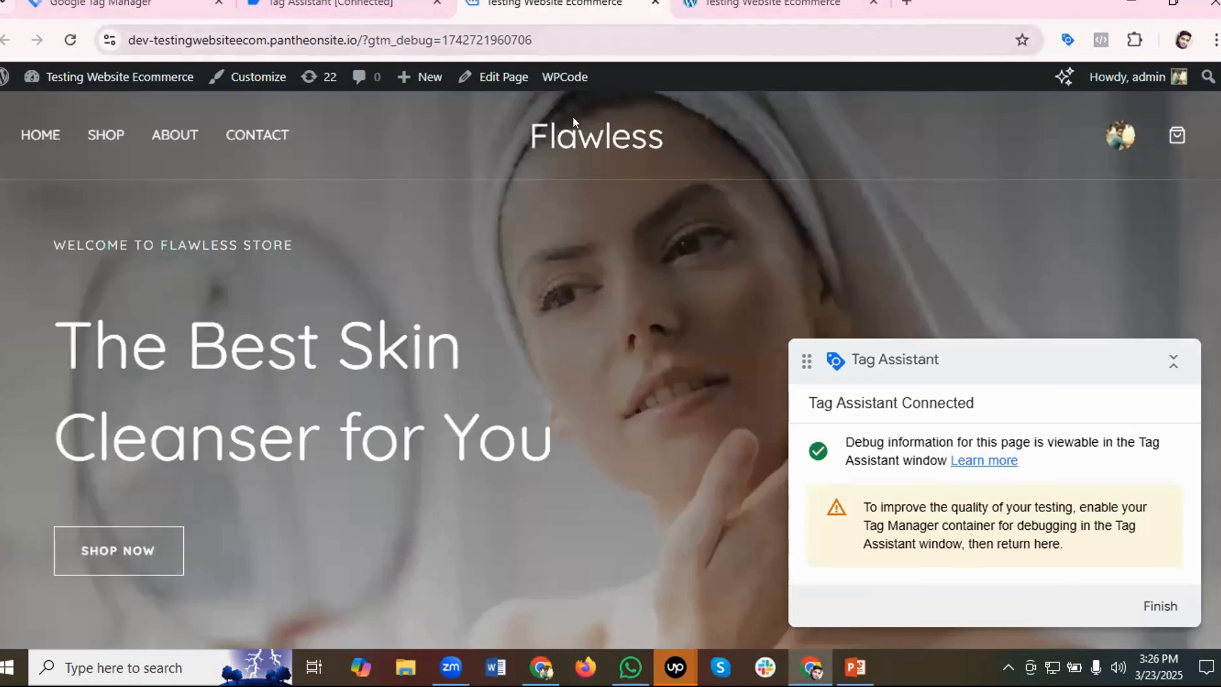
pyautogui.click(721, 7)
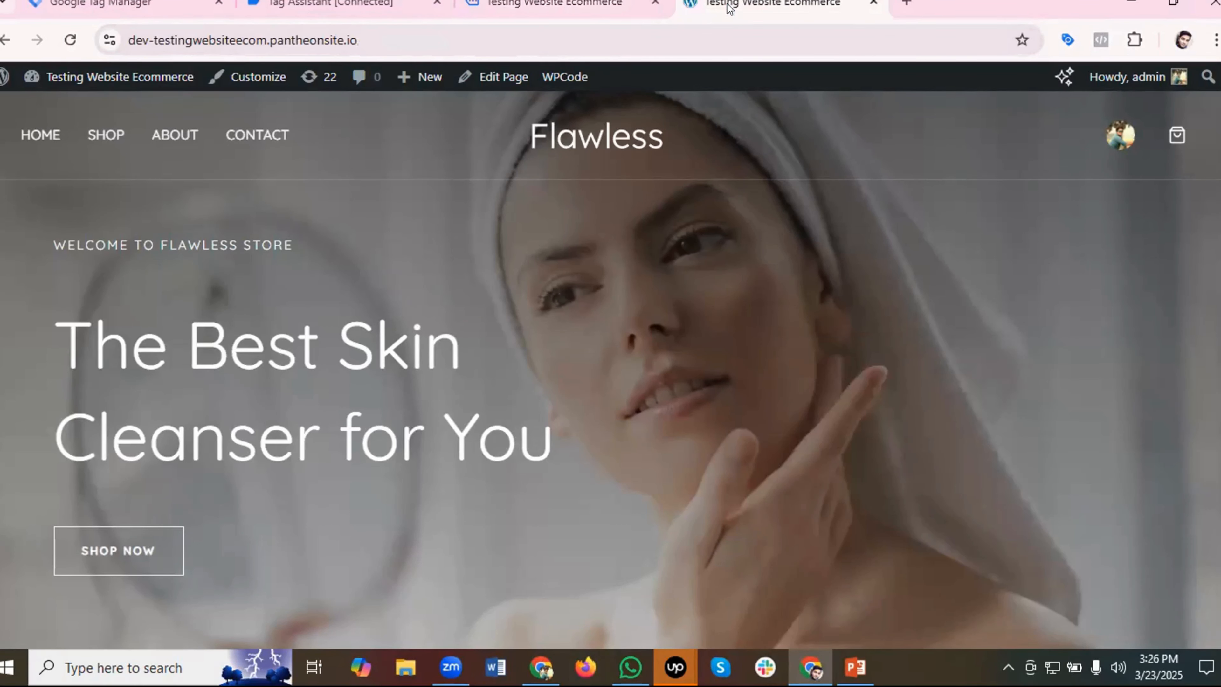
# Open the site's WordPress admin dashboard by adding /wp-admin to the store's address.
pyautogui.click(395, 37)
pyautogui.click(408, 36)
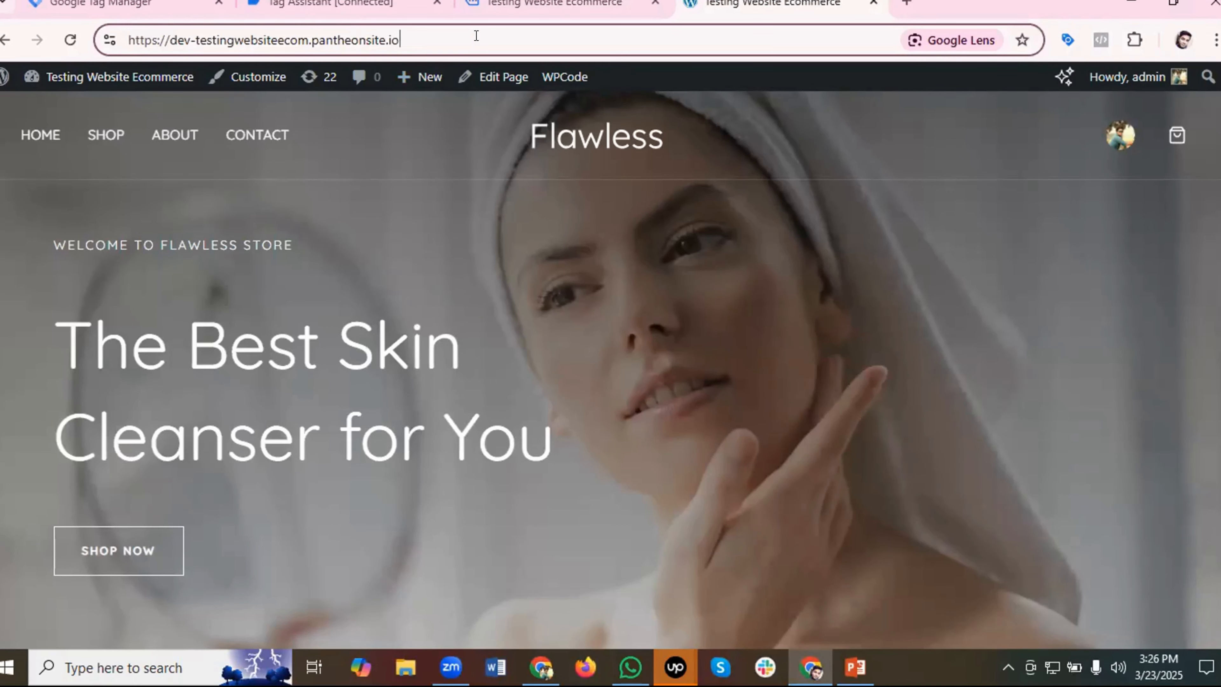
pyautogui.write('/wp-a')
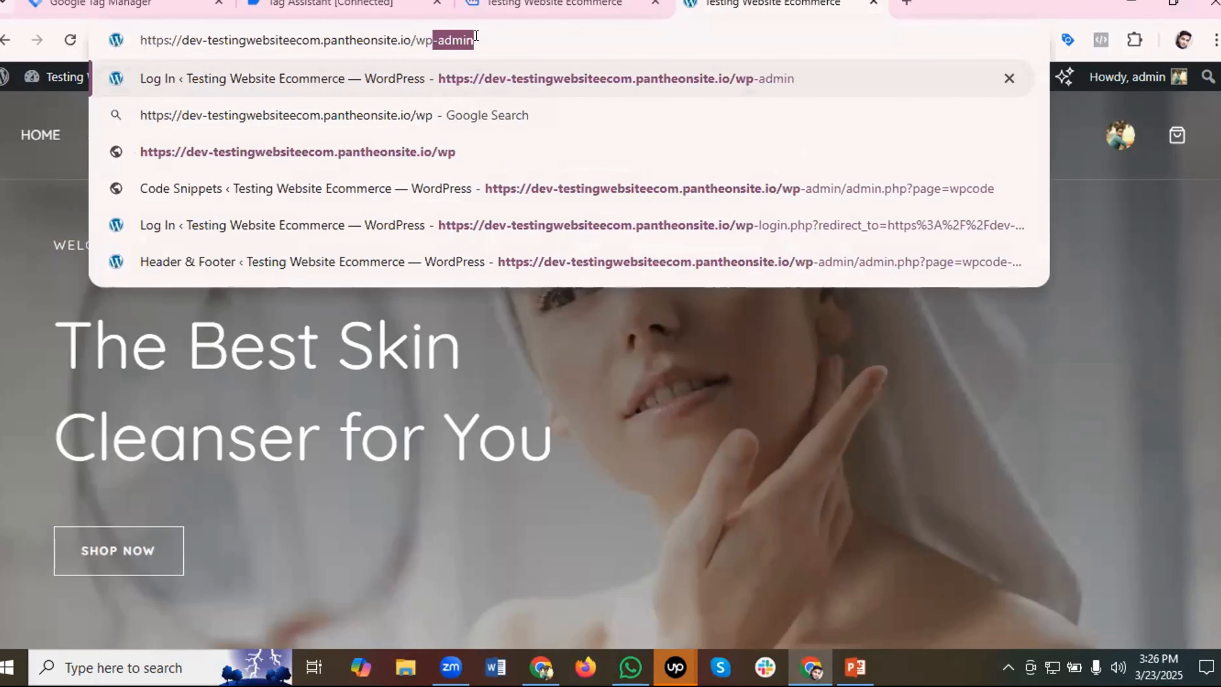
pyautogui.write('dmin')
pyautogui.press('Return')
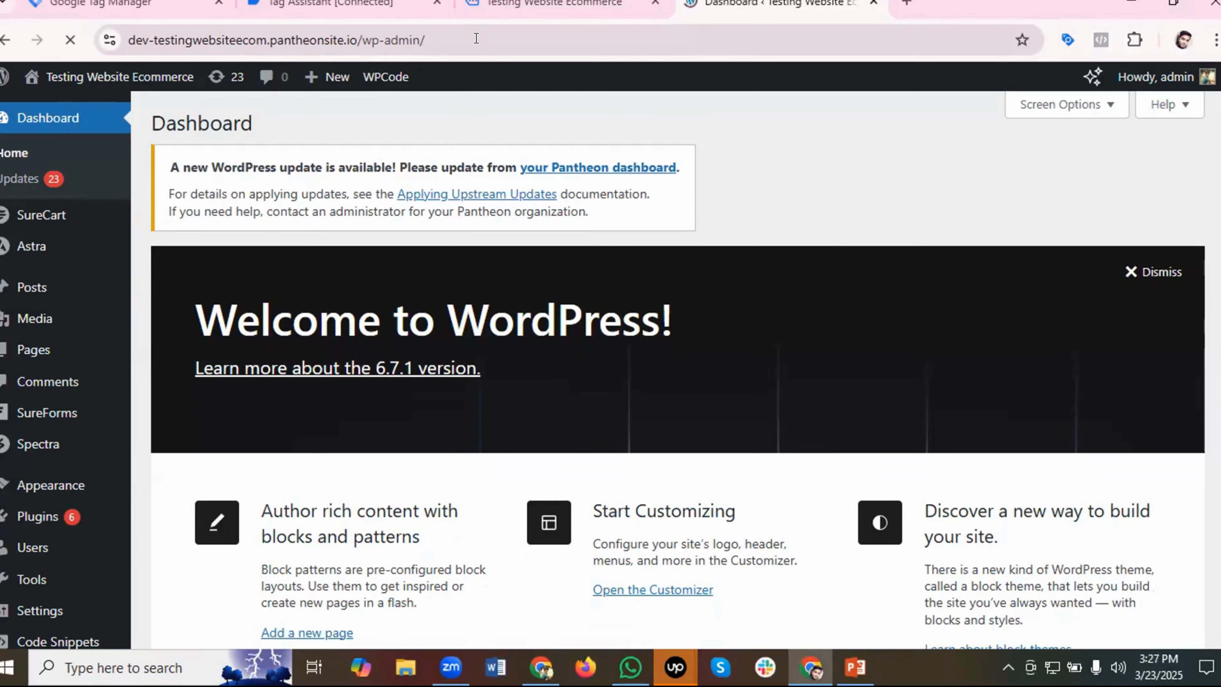
# Open WPCode's Header & Footer page from the WordPress dashboard.
pyautogui.scroll(-2, 97, 497)
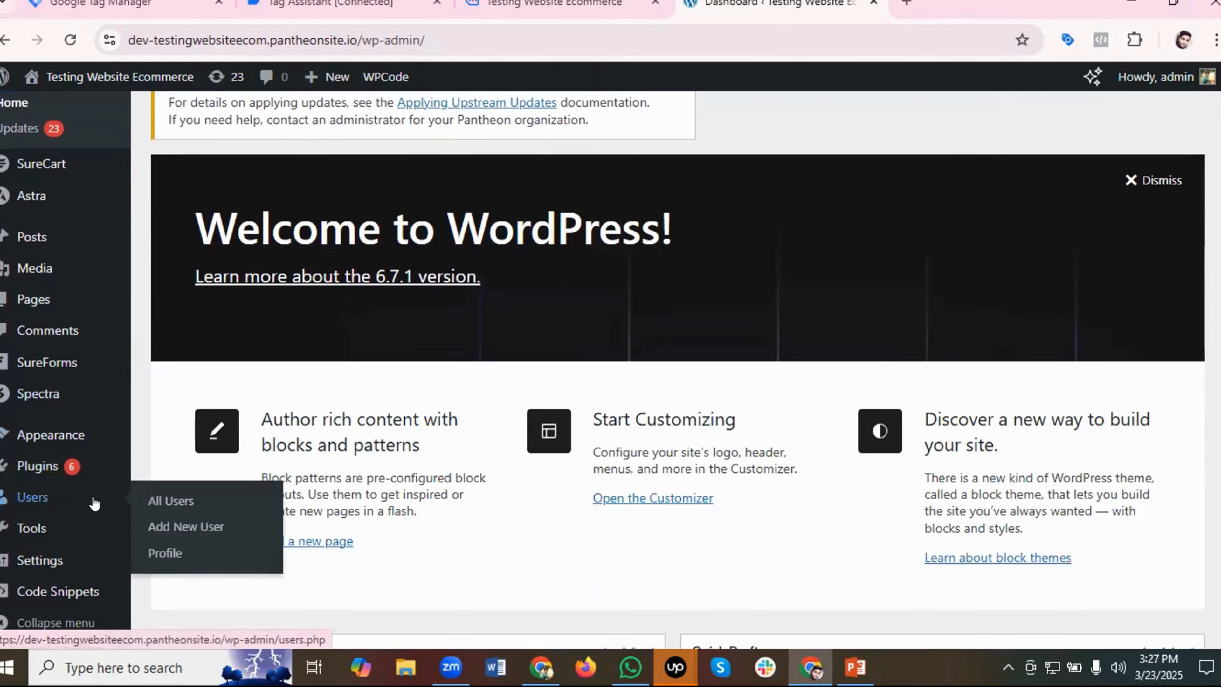
pyautogui.moveTo(80, 593)
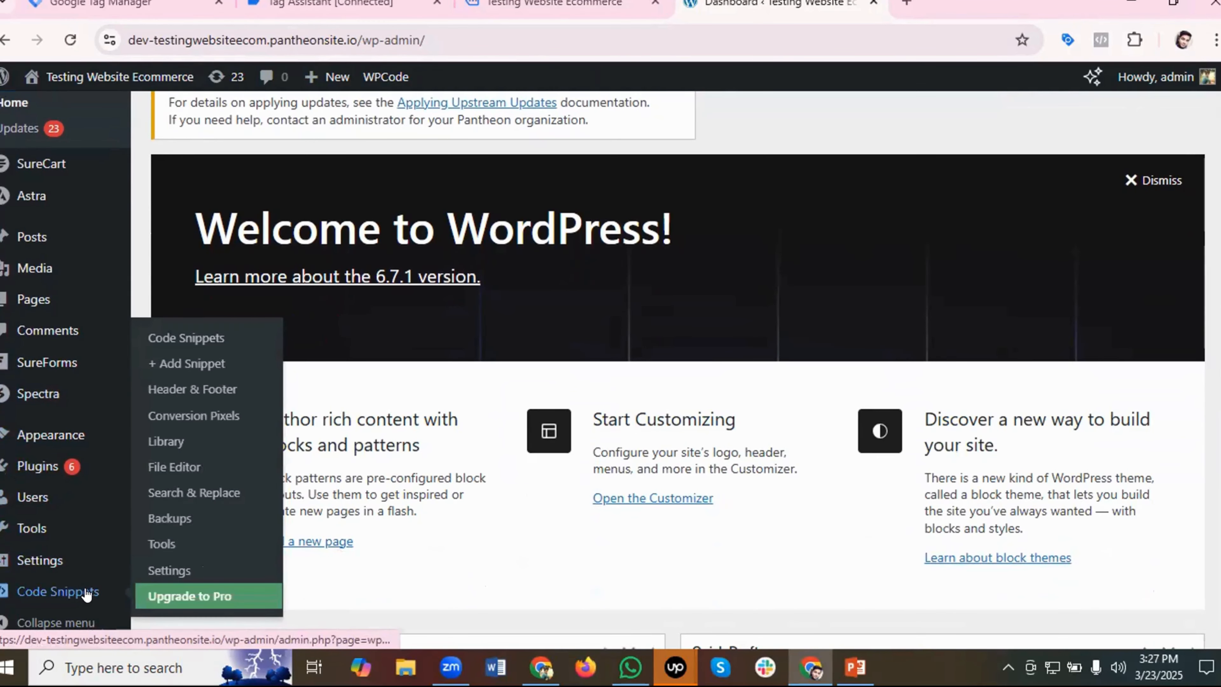
pyautogui.moveTo(56, 568)
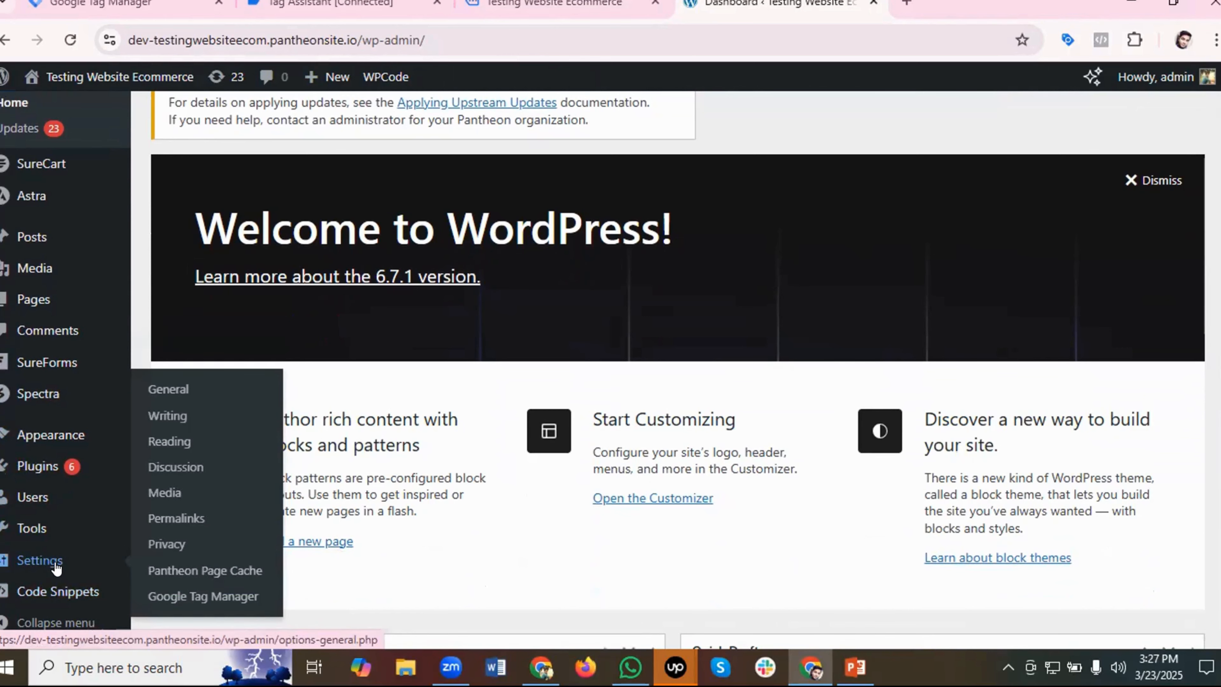
pyautogui.scroll(-2, 57, 592)
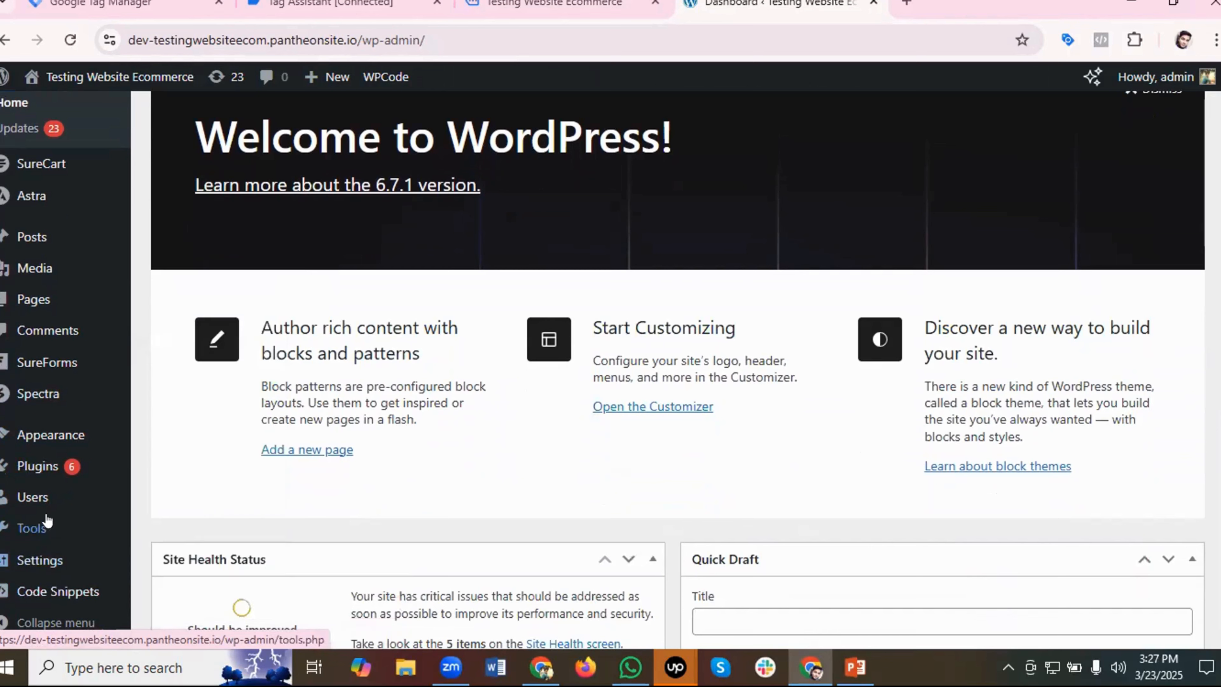
pyautogui.moveTo(36, 468)
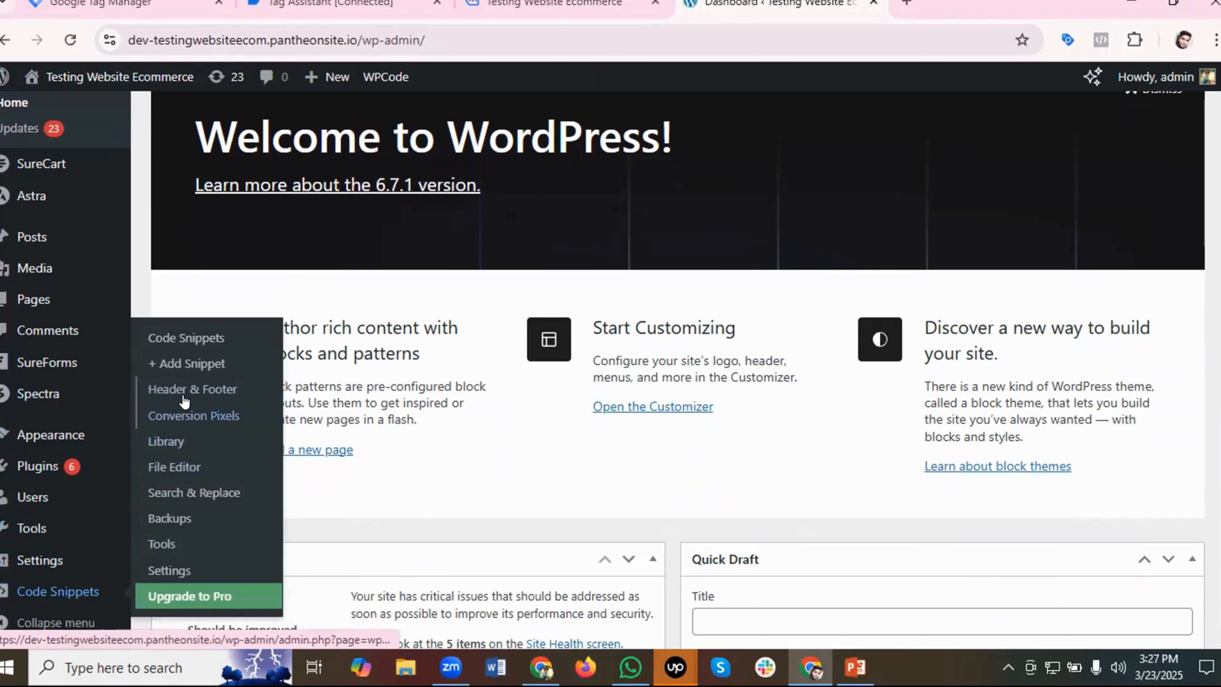
pyautogui.click(192, 389)
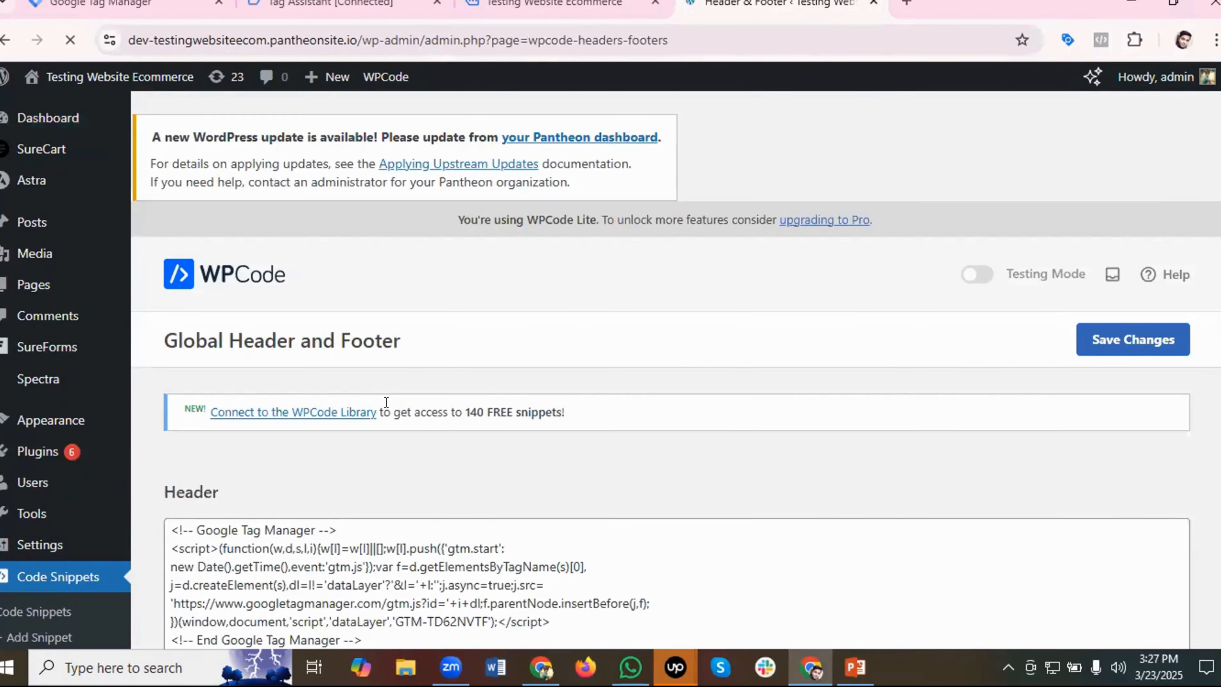
# Delete the Google Tag Manager code from WPCode's Header and Body sections and save the changes.
pyautogui.scroll(-4, 382, 402)
pyautogui.click(348, 312)
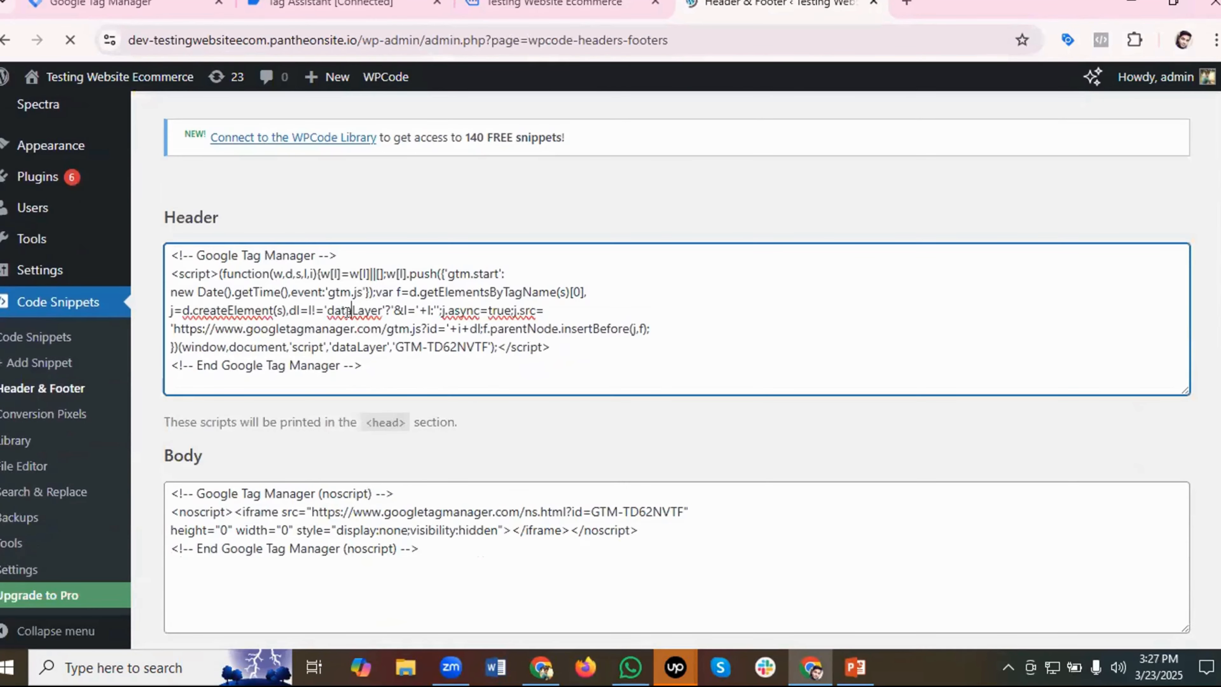
pyautogui.hotkey('ctrl', 'a')
pyautogui.press('BackSpace')
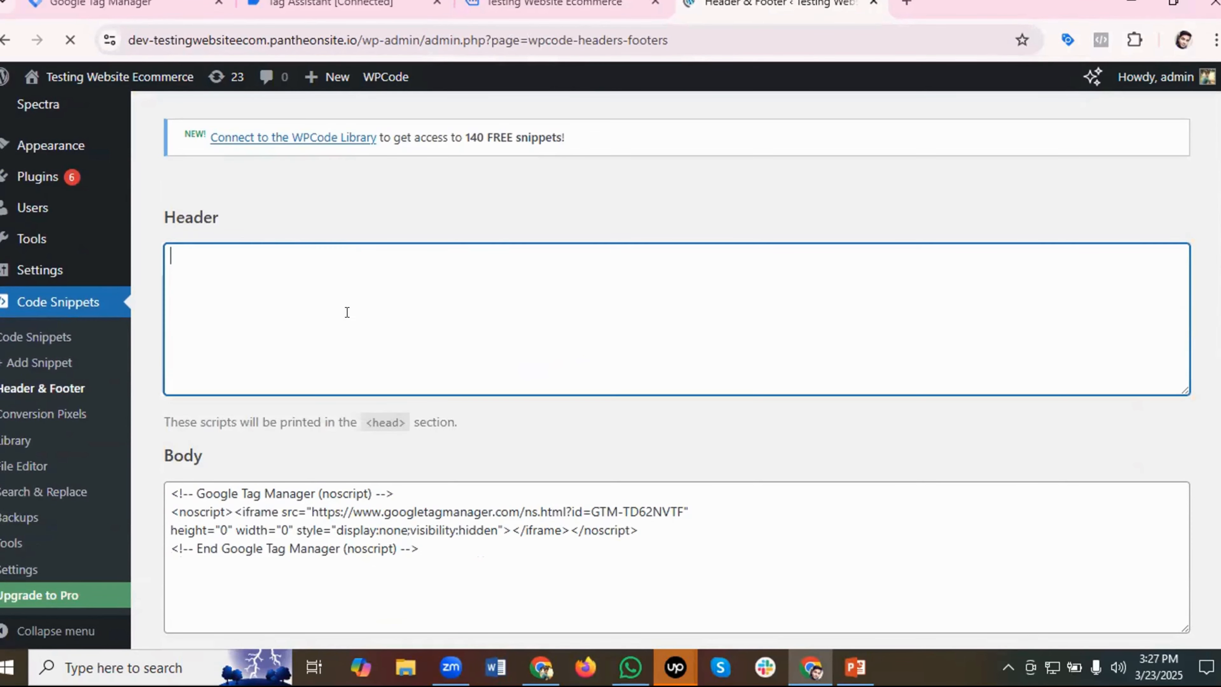
pyautogui.scroll(-3, 373, 357)
pyautogui.hotkey('ctrl', 'a')
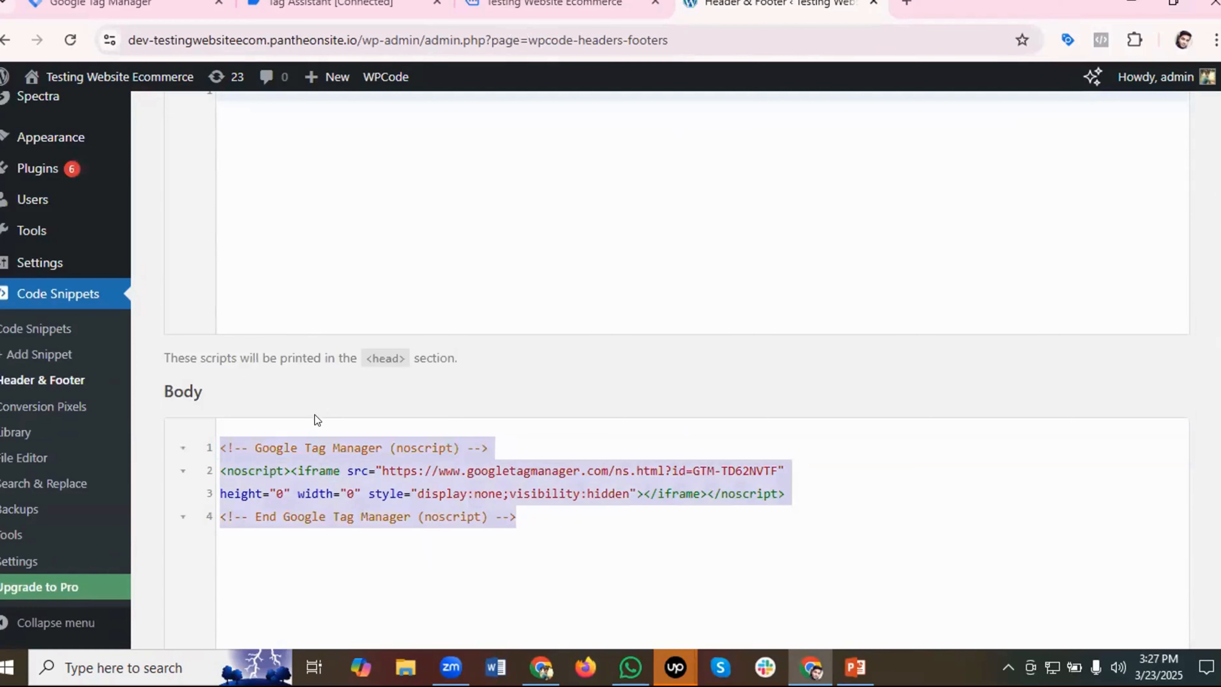
pyautogui.press('BackSpace')
pyautogui.scroll(5, 1001, 224)
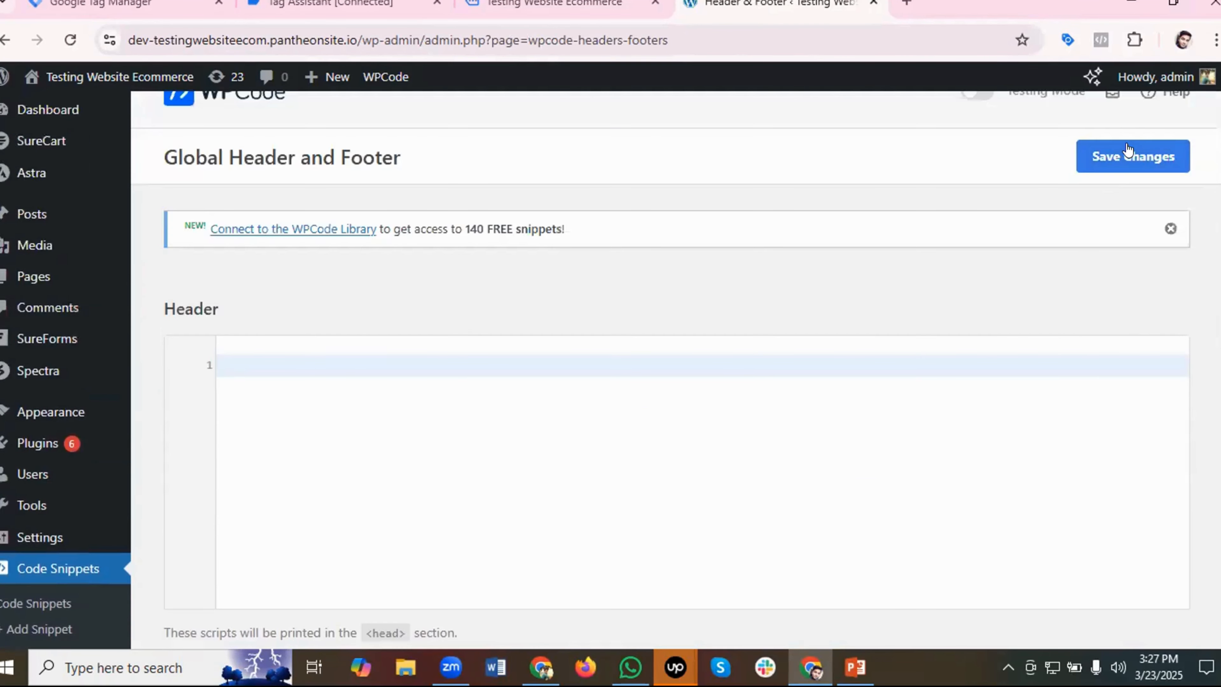
pyautogui.click(1130, 157)
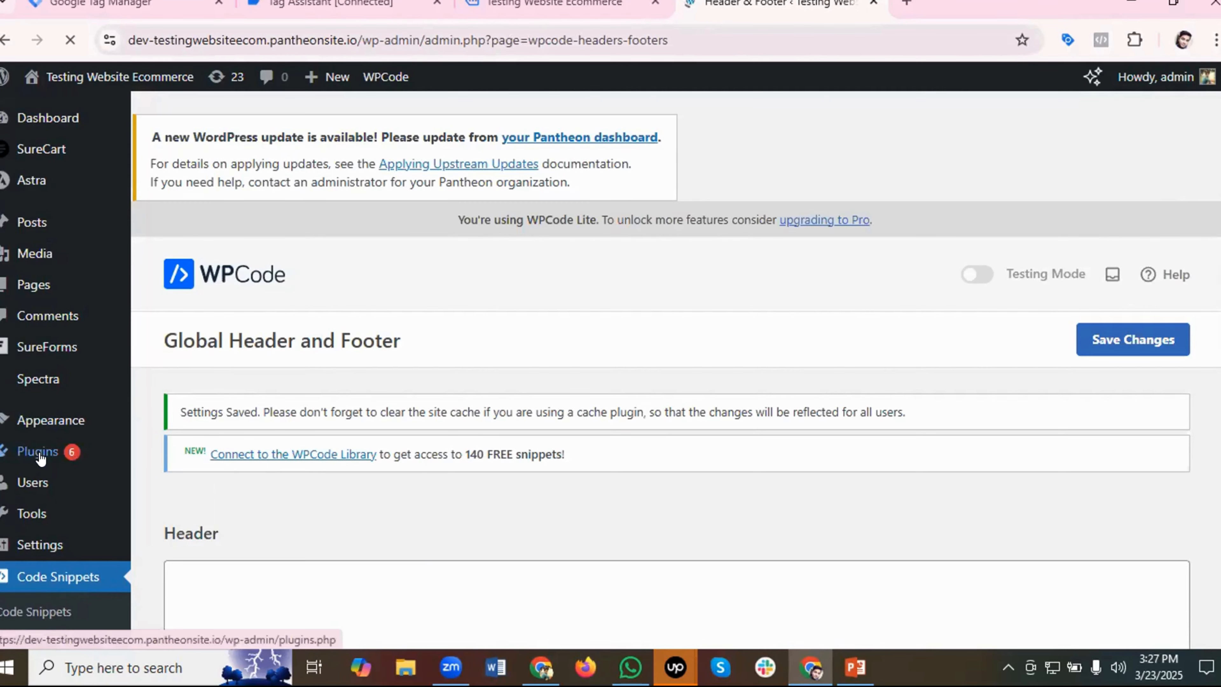
# Go to the page for adding WordPress plugins and search for GTM4WP.
pyautogui.scroll(-2, 43, 450)
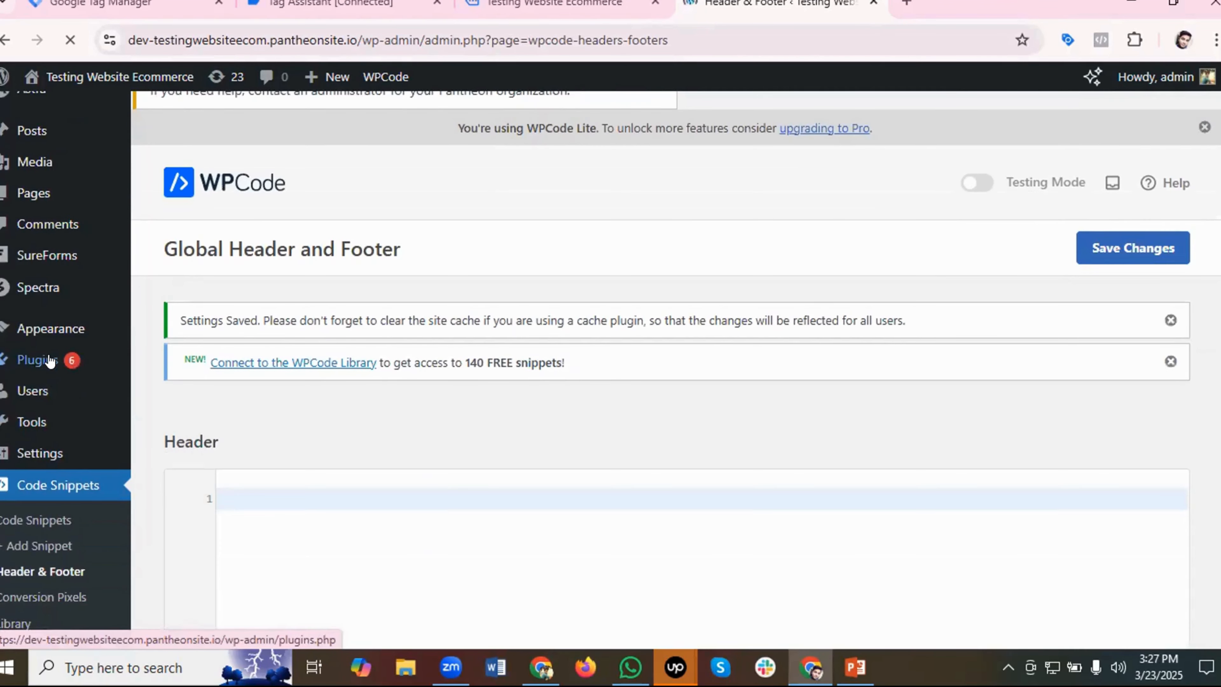
pyautogui.click(49, 360)
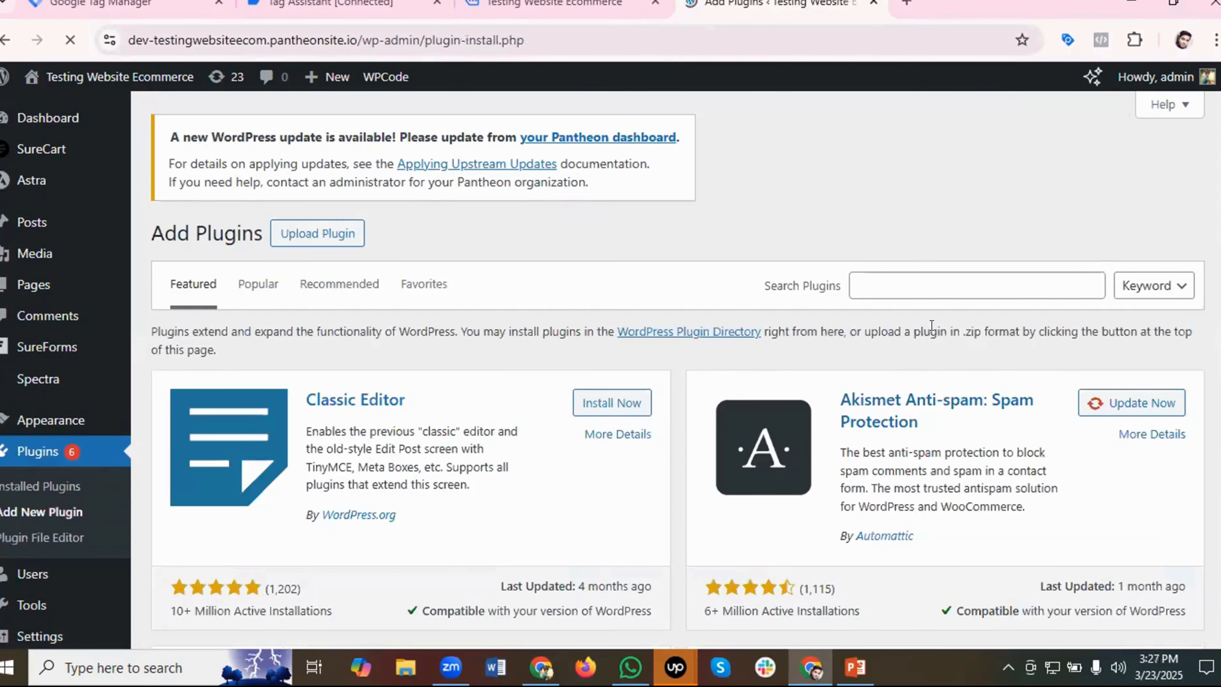
pyautogui.click(886, 286)
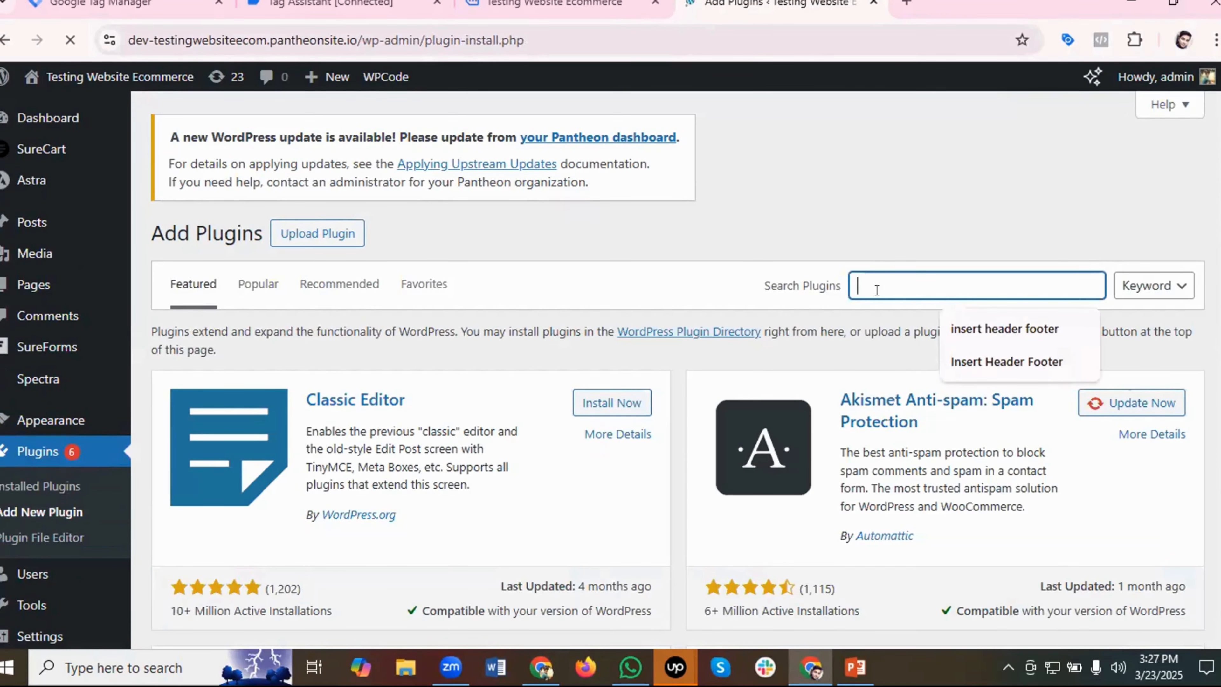
pyautogui.write('GTMW')
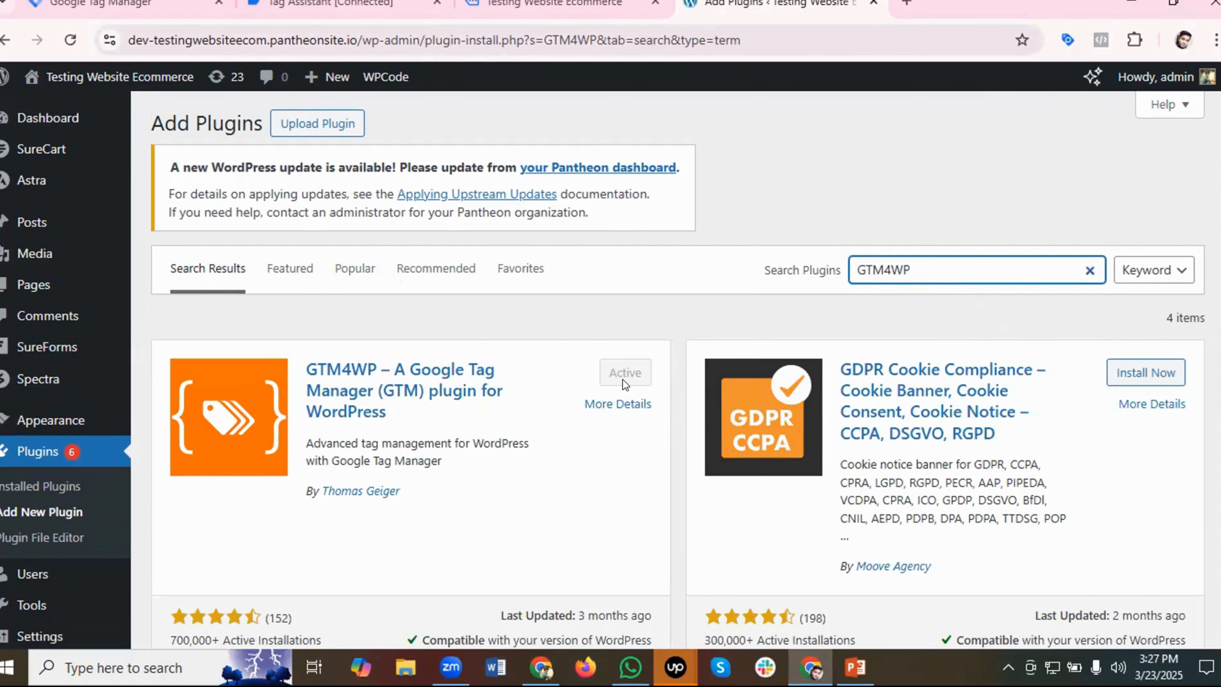
# Look over the GTM4WP plugin result and open the plugin's Google Tag Manager settings page.
pyautogui.scroll(-2, 620, 380)
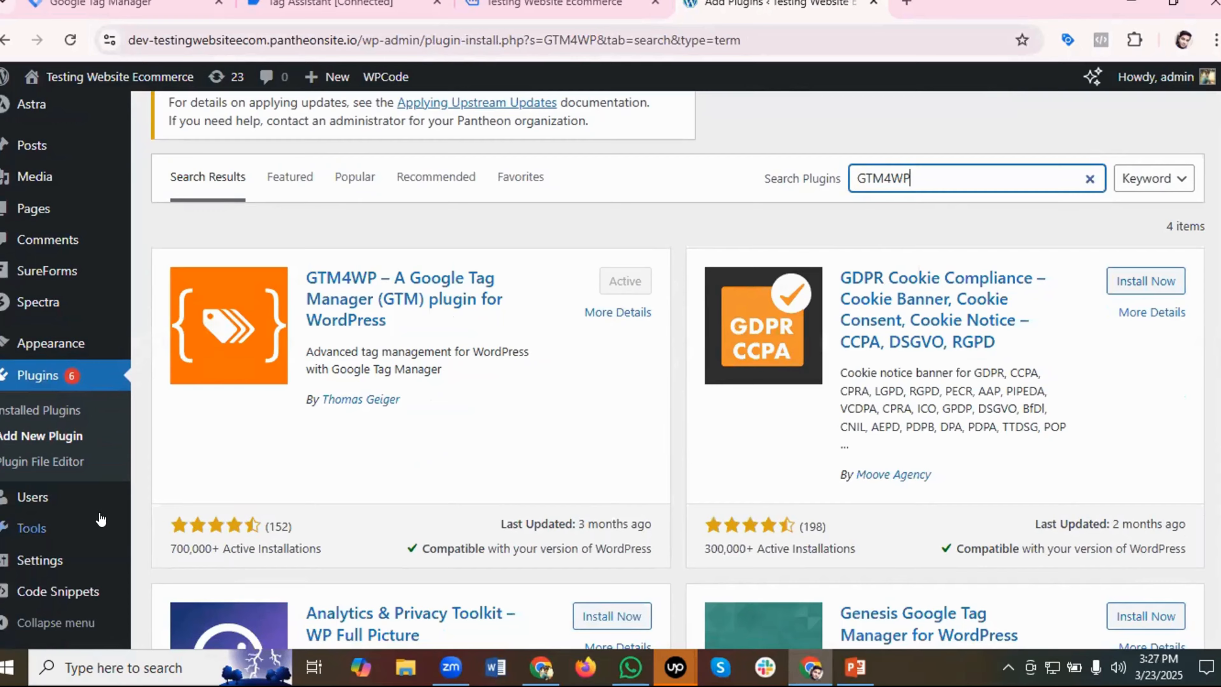
pyautogui.scroll(-4, 98, 517)
pyautogui.scroll(4, 68, 457)
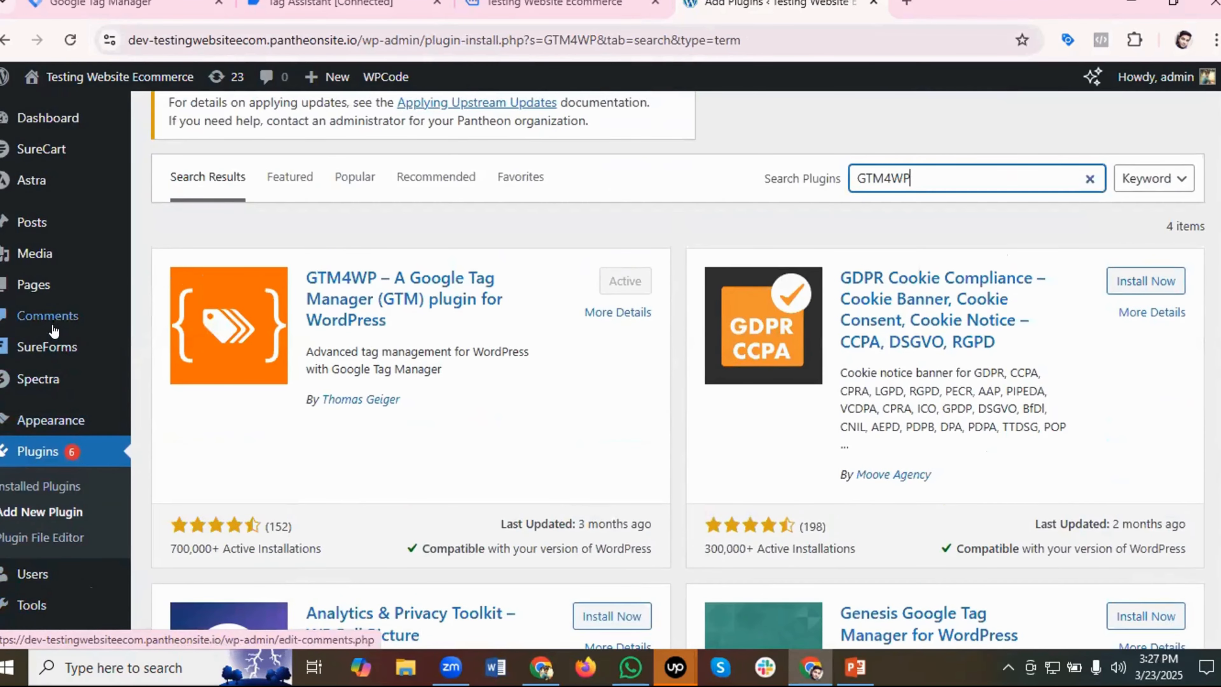
pyautogui.scroll(-6, 58, 481)
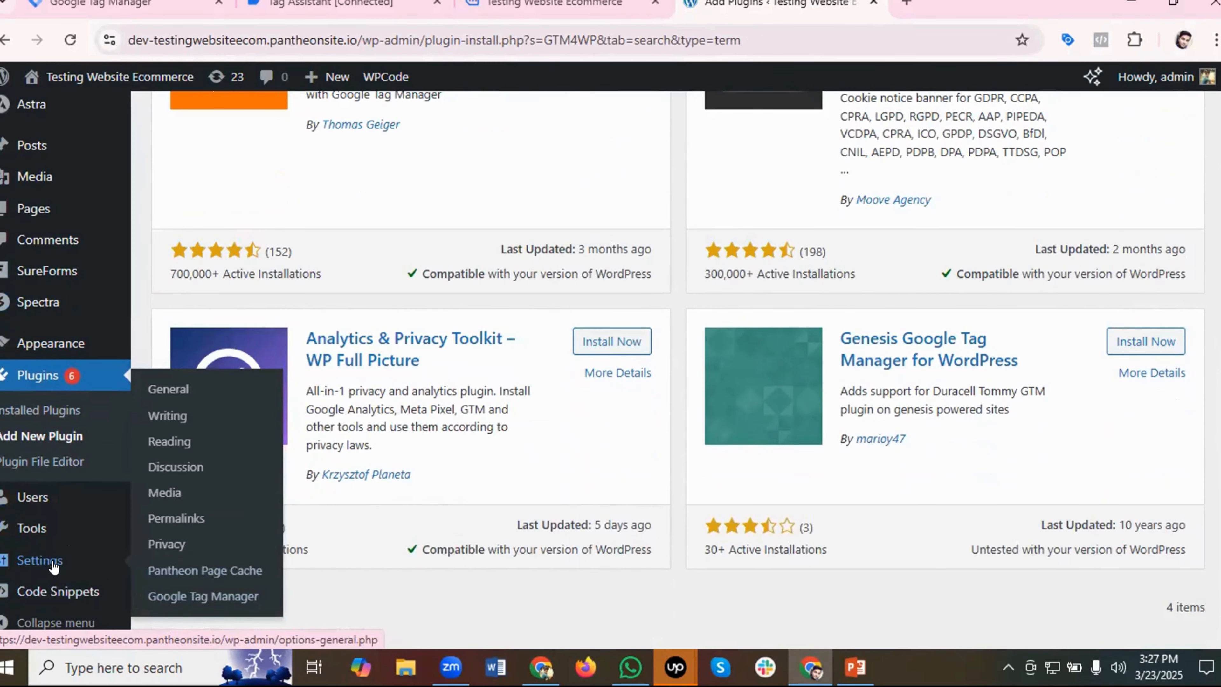
pyautogui.scroll(8, 581, 463)
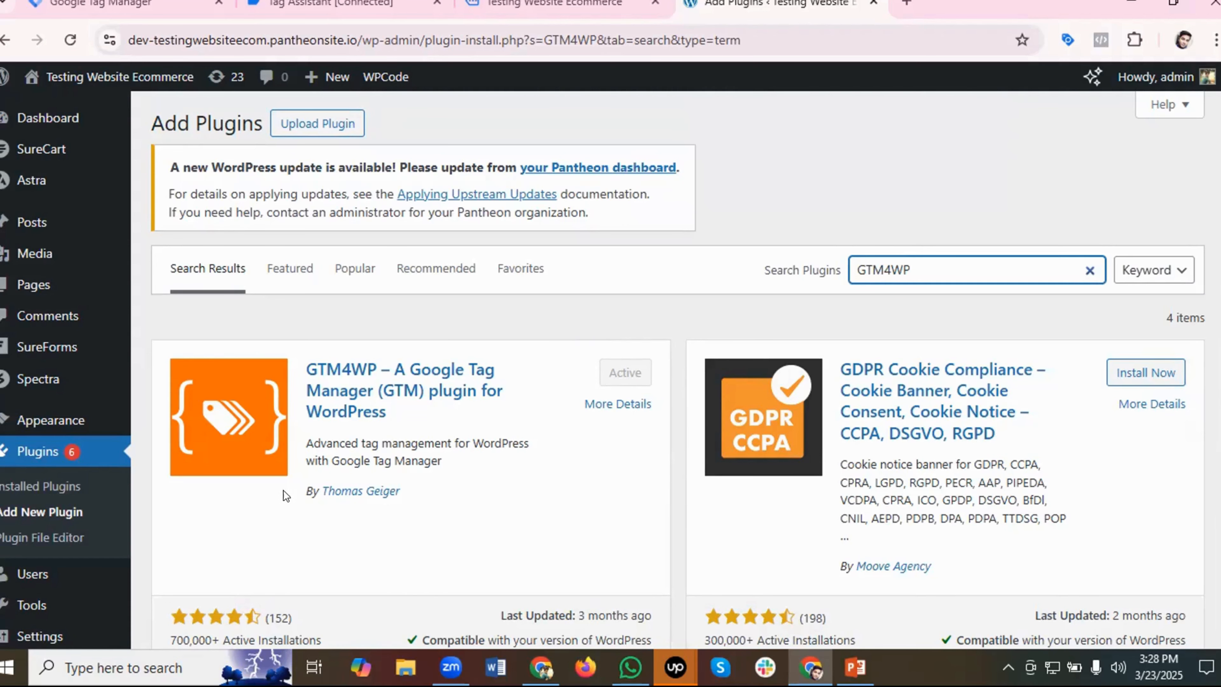
pyautogui.scroll(-5, 284, 491)
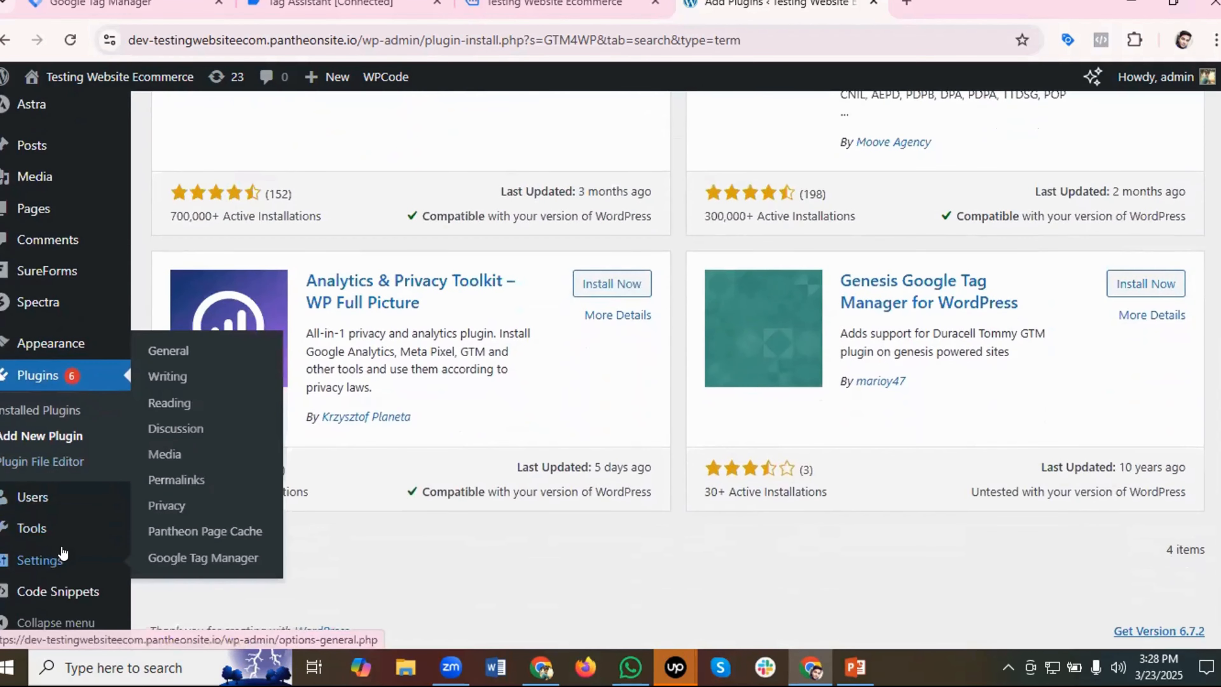
pyautogui.click(84, 563)
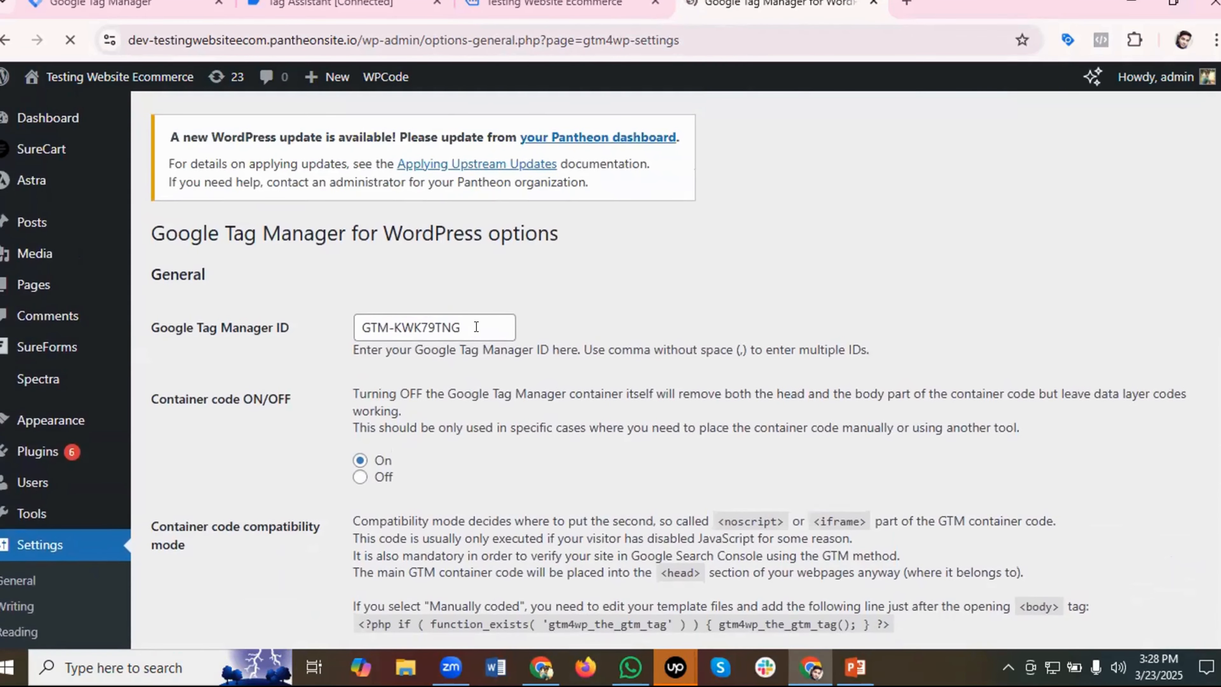
# Copy the container ID GTM-TD62NVTF from the Testing Website Ecommerce workspace in Google Tag Manager.
pyautogui.click(476, 327)
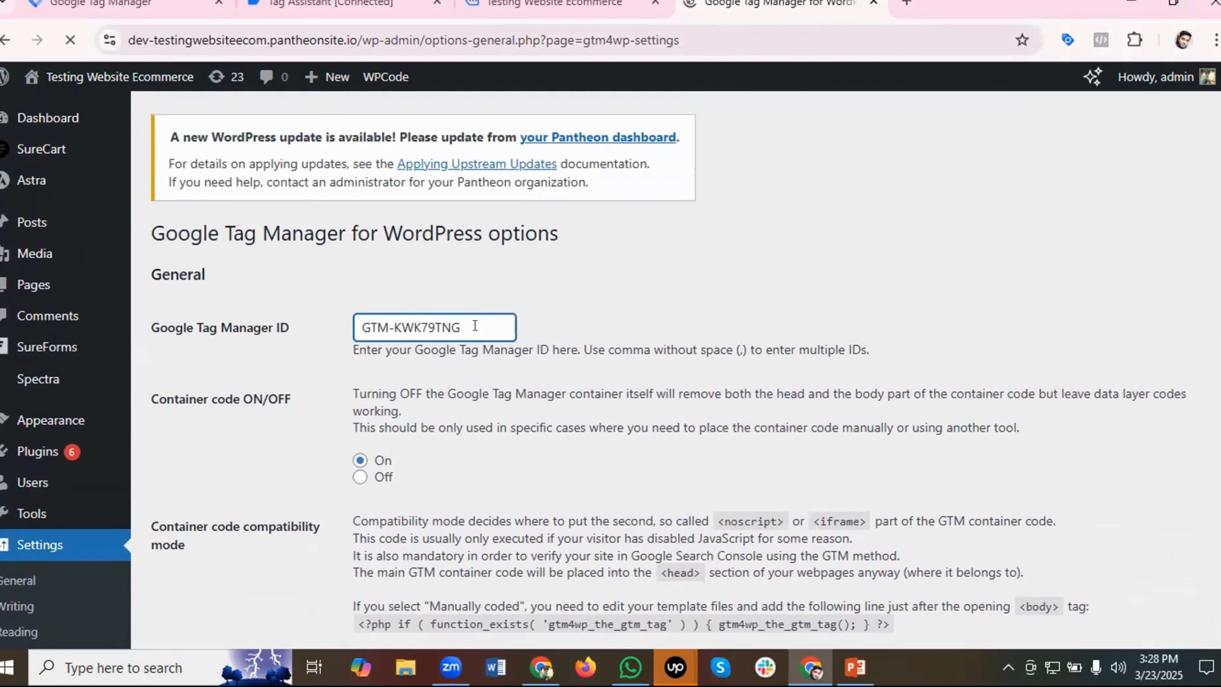
pyautogui.click(110, 4)
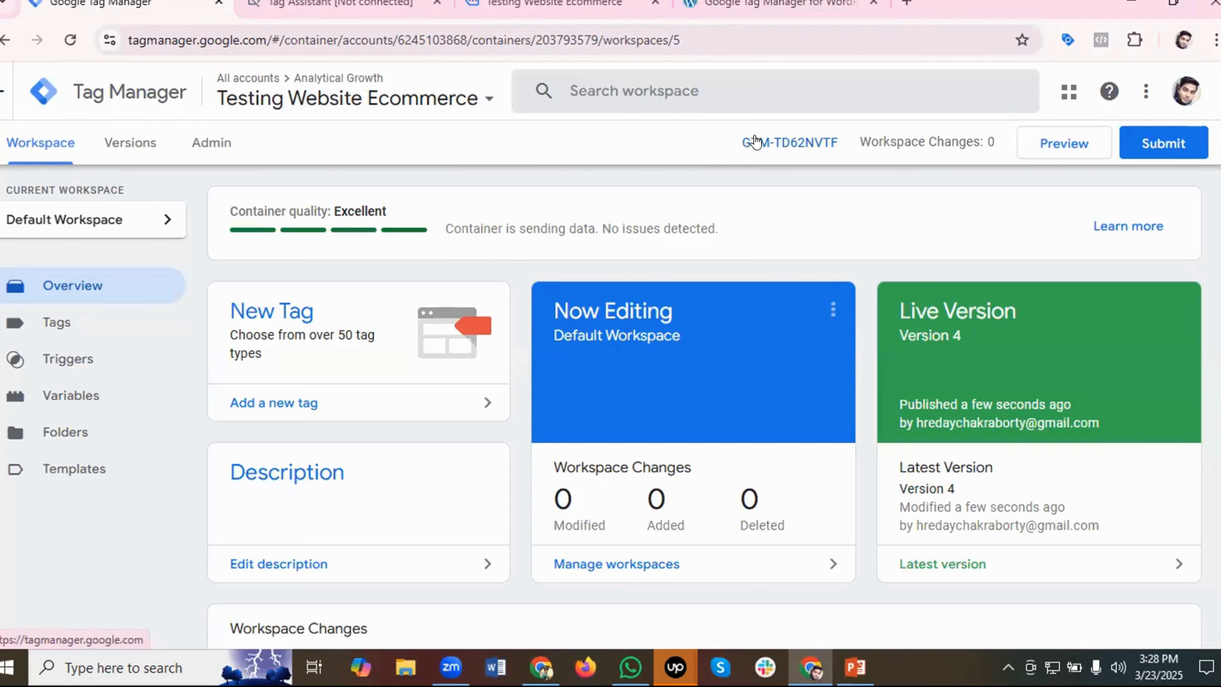
pyautogui.moveTo(691, 141); pyautogui.dragTo(839, 143)
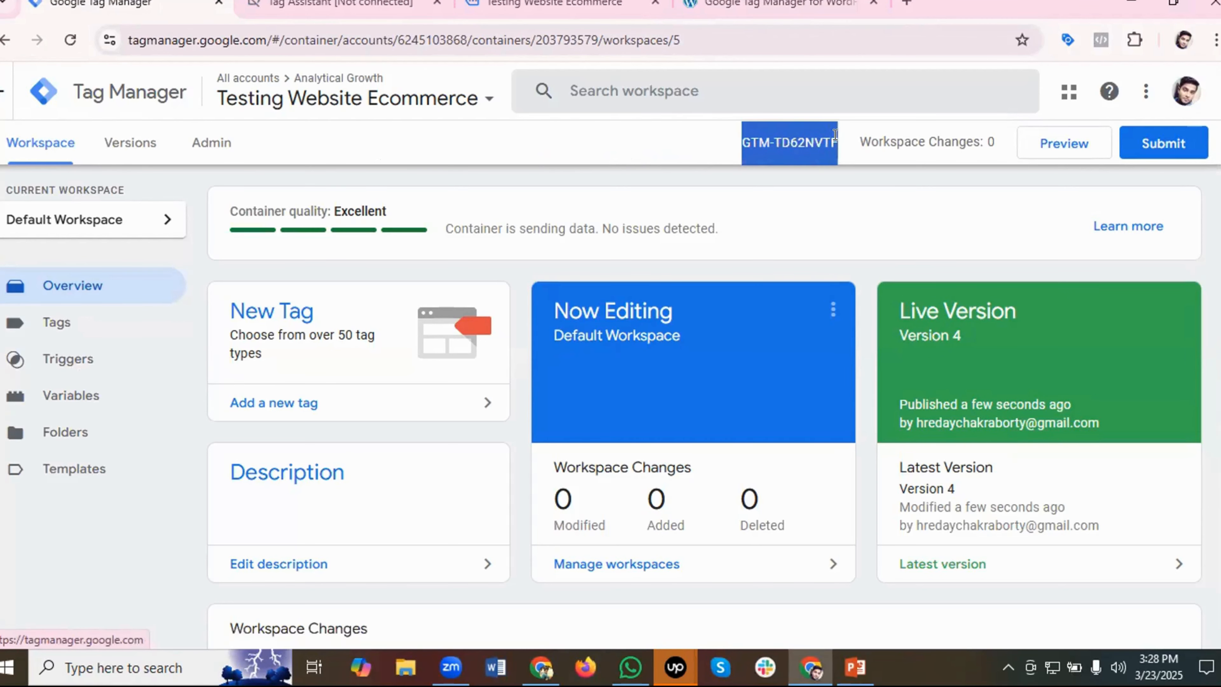
pyautogui.rightClick(797, 144)
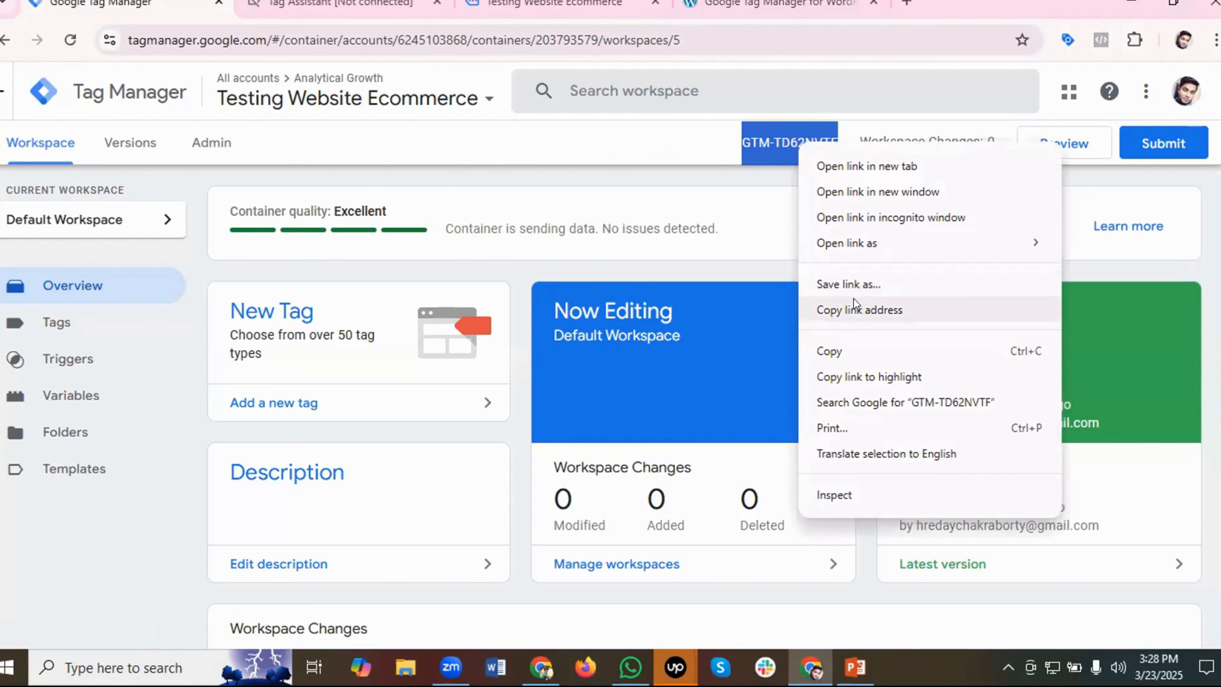
pyautogui.click(827, 353)
# Replace the Google Tag Manager ID in the GTM4WP settings with GTM-TD62NVTF and save the changes.
pyautogui.click(726, 7)
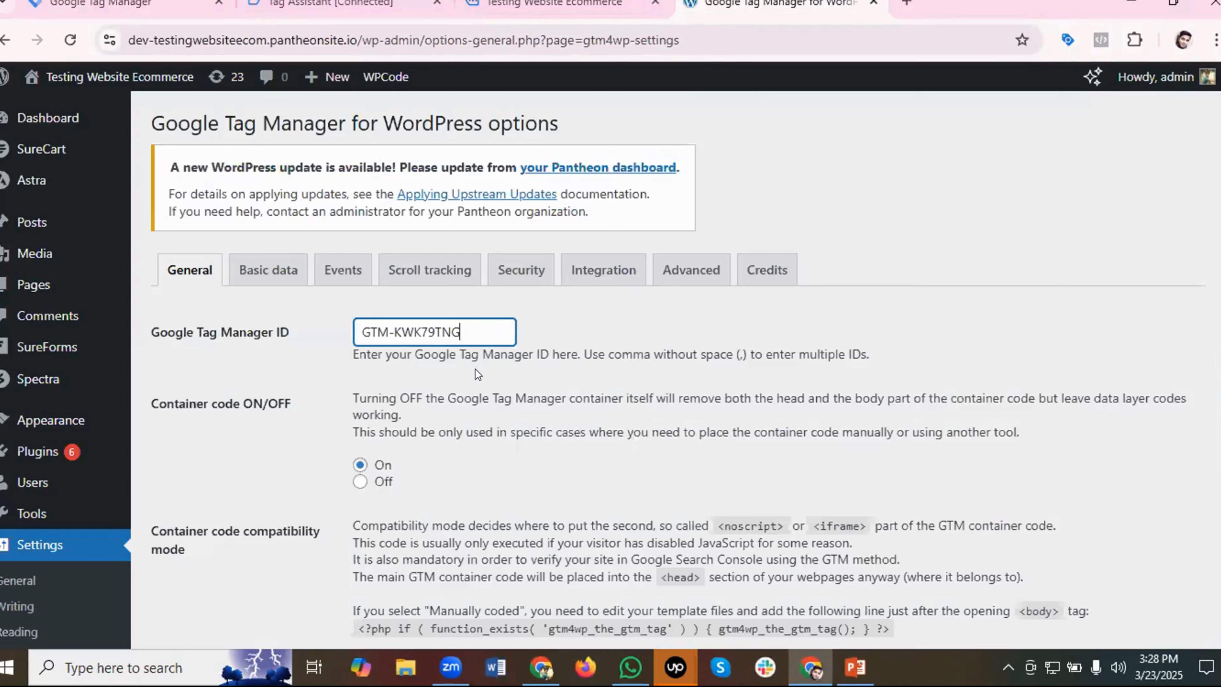
pyautogui.tripleClick(476, 332)
pyautogui.hotkey('ctrl', 'v')
pyautogui.scroll(-2, 485, 358)
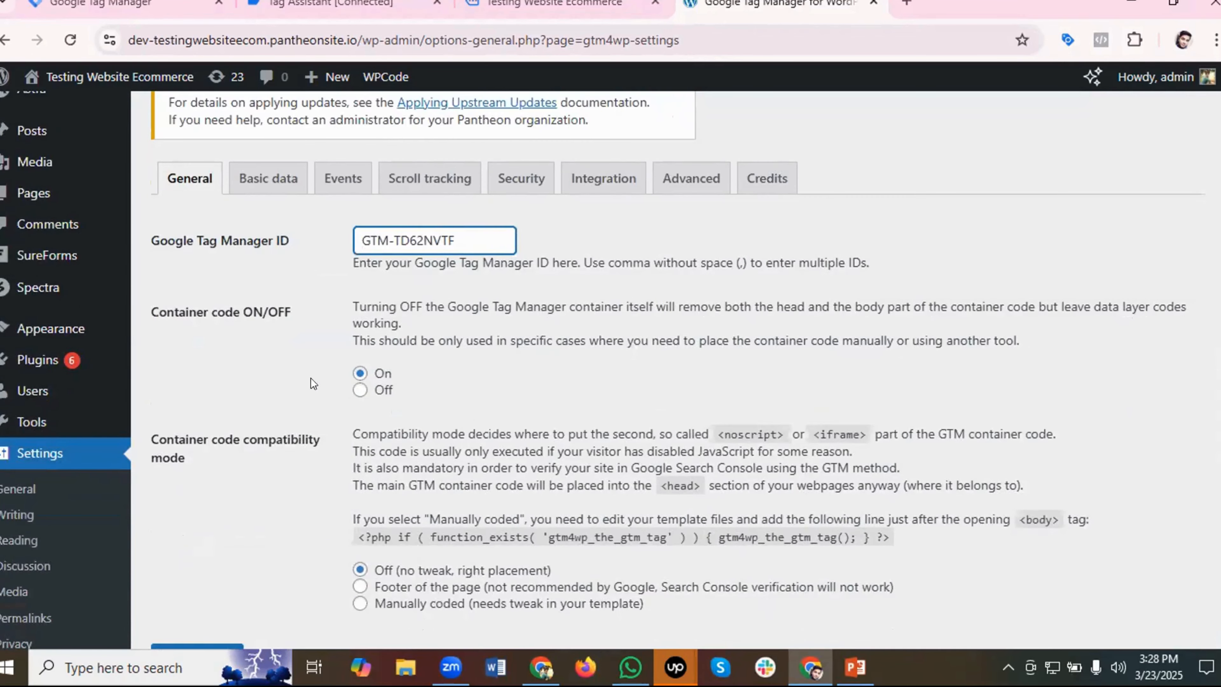
pyautogui.scroll(-3, 313, 384)
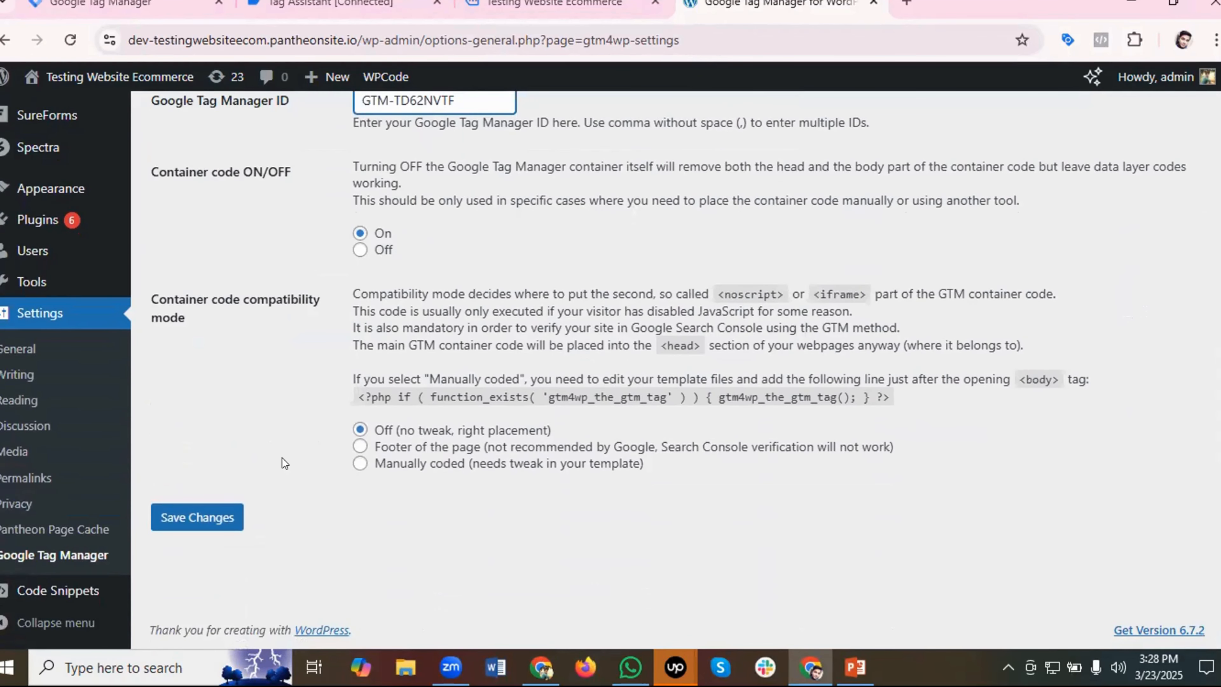
pyautogui.click(201, 509)
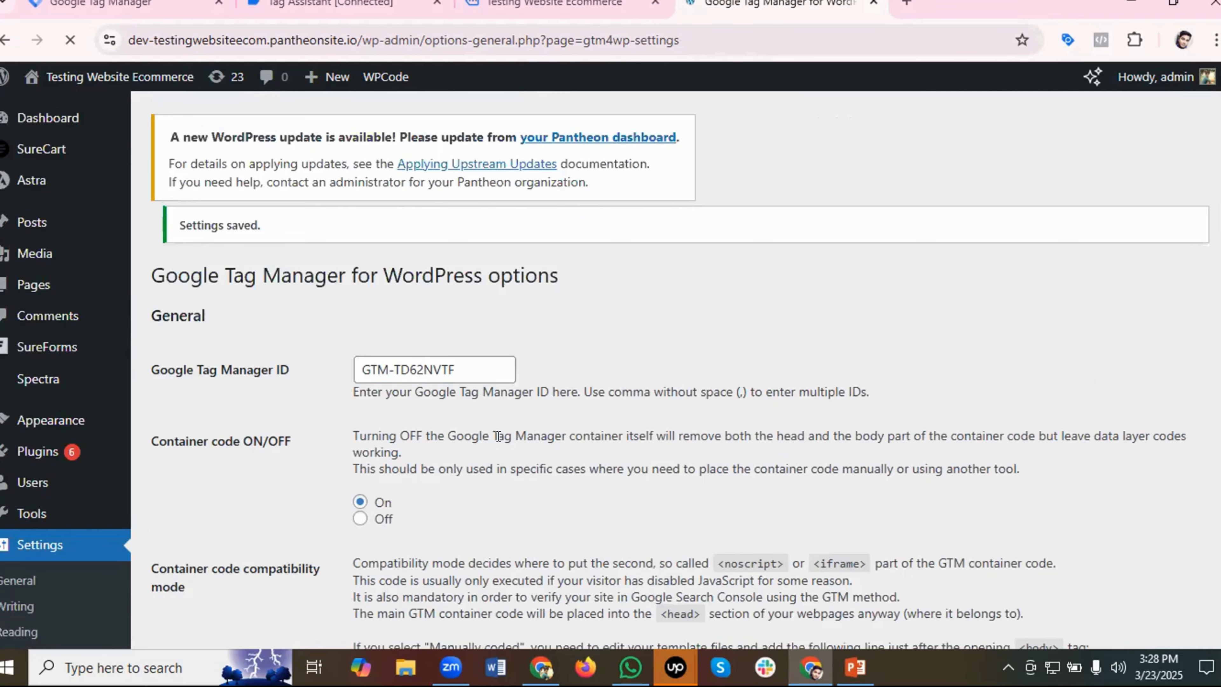
# Load the Flawless store's homepage without the debug parameter in place of the GTM4WP settings page.
pyautogui.scroll(-2, 500, 437)
pyautogui.scroll(2, 479, 432)
pyautogui.click(558, 5)
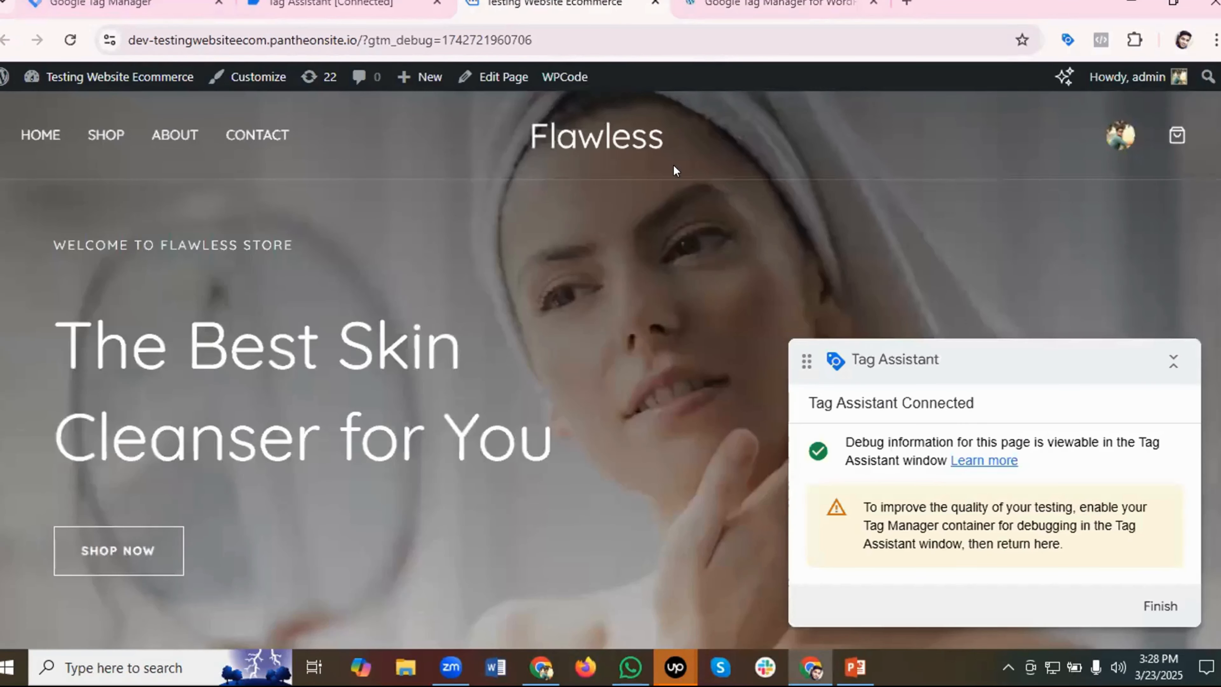
pyautogui.click(779, 5)
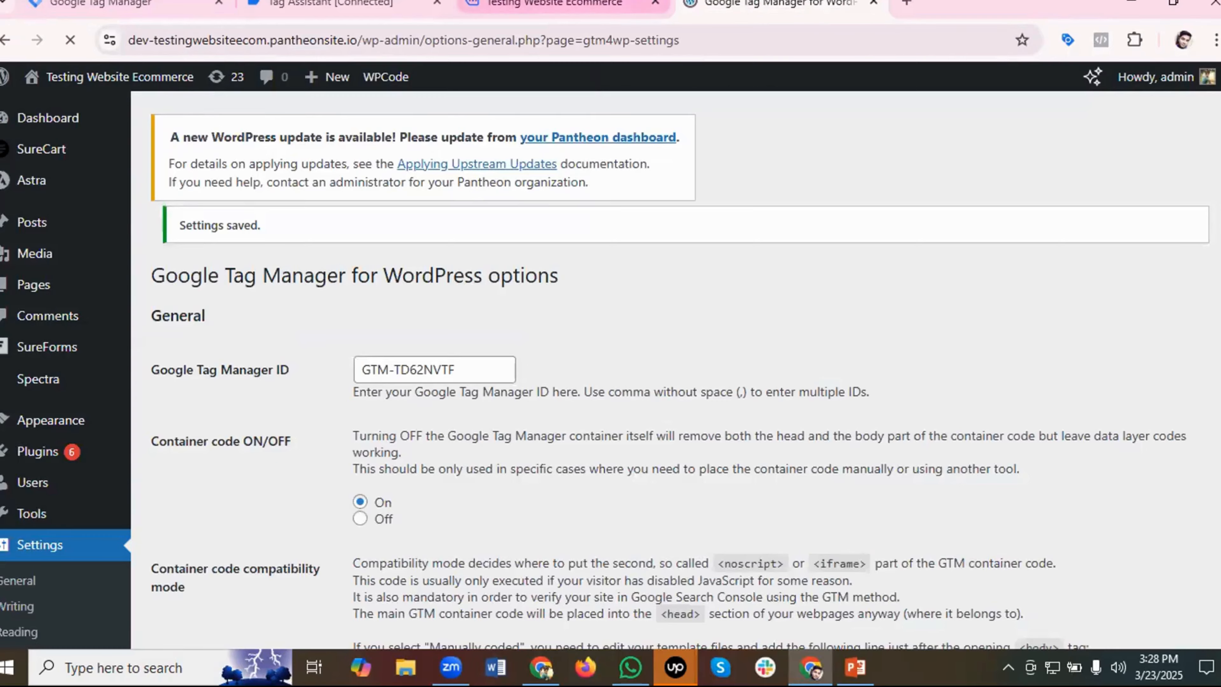
pyautogui.click(558, 5)
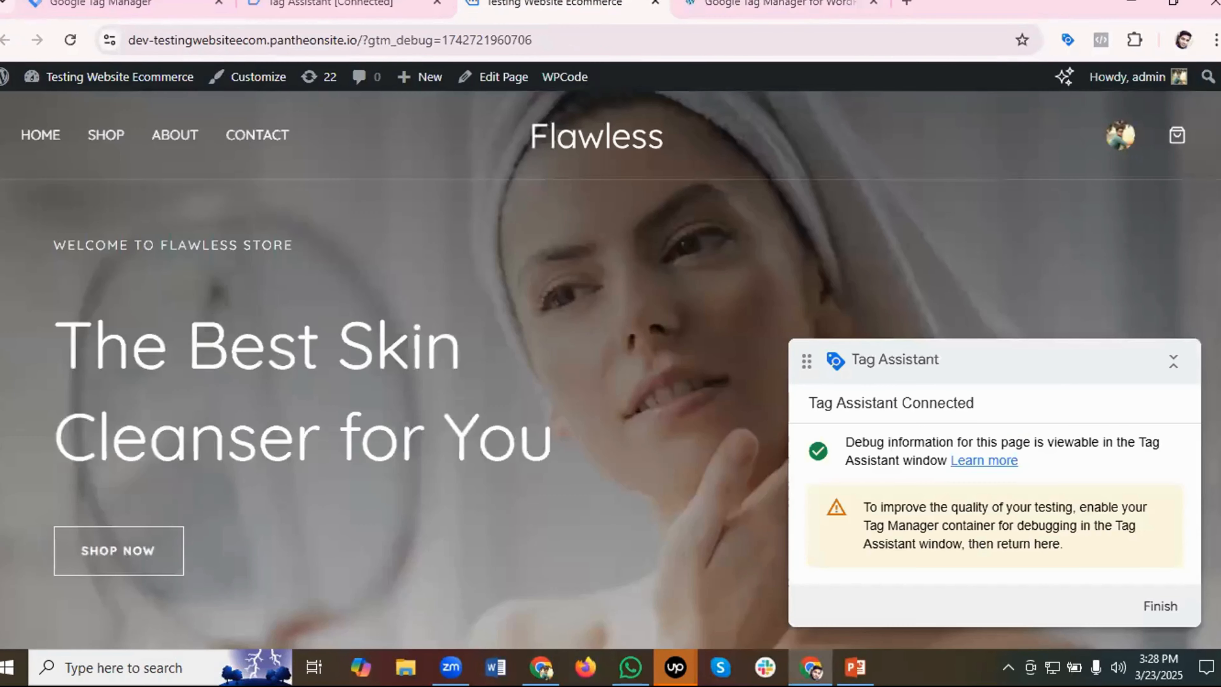
pyautogui.click(751, 6)
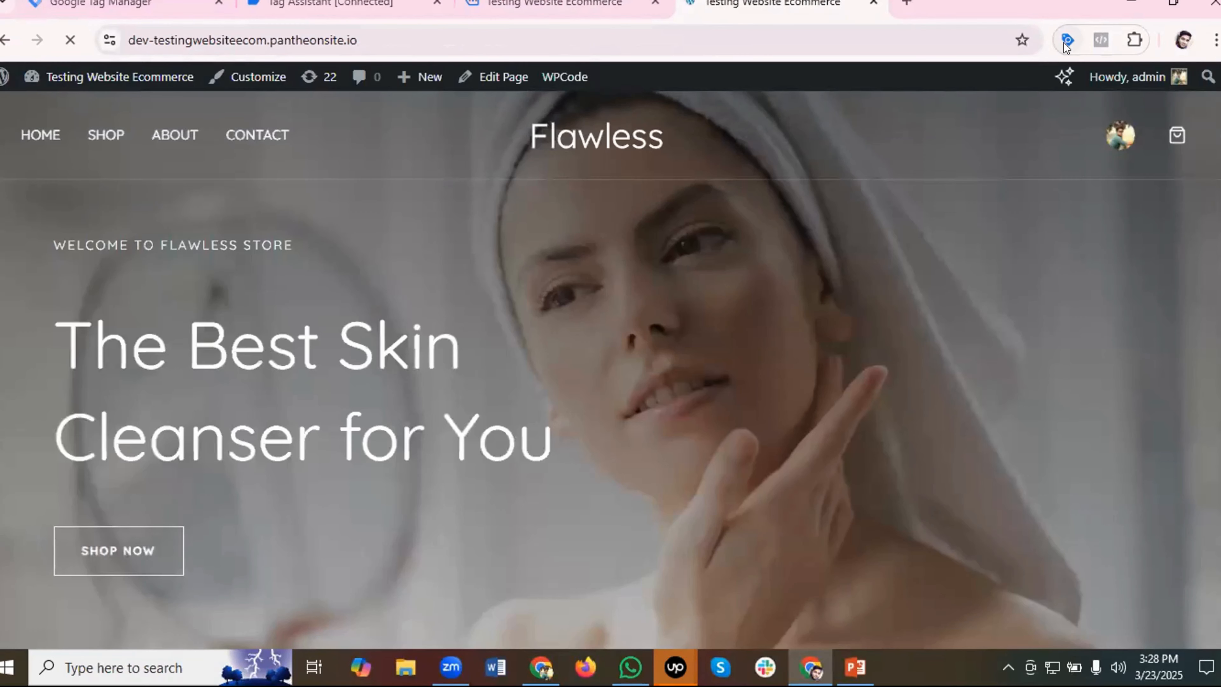
# Check the Google tags found on the homepage with Tag Assistant and compare them with the container ID in Tag Manager.
pyautogui.click(1065, 42)
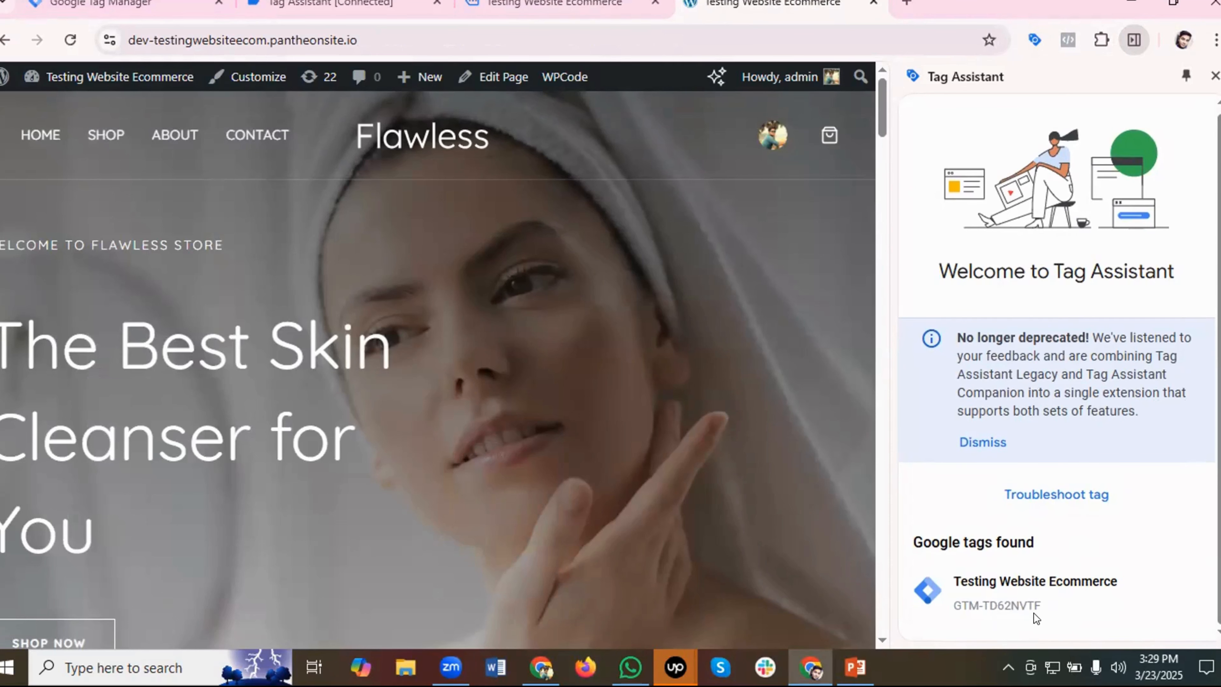
pyautogui.click(110, 5)
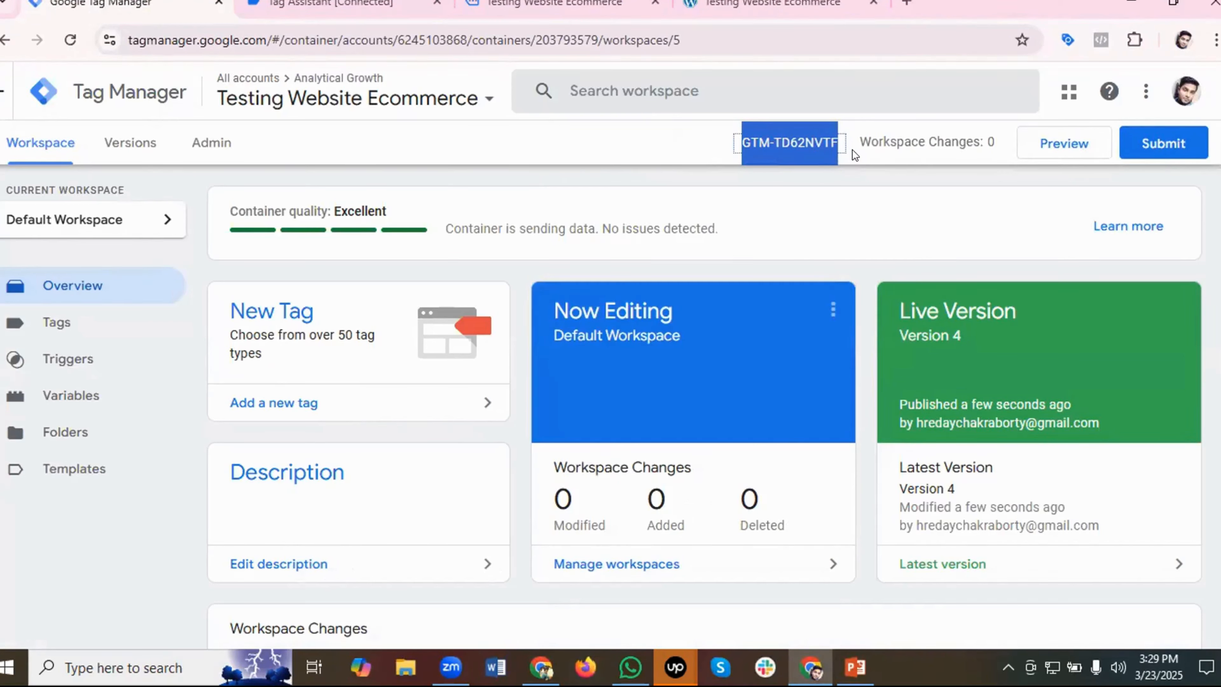
pyautogui.click(894, 219)
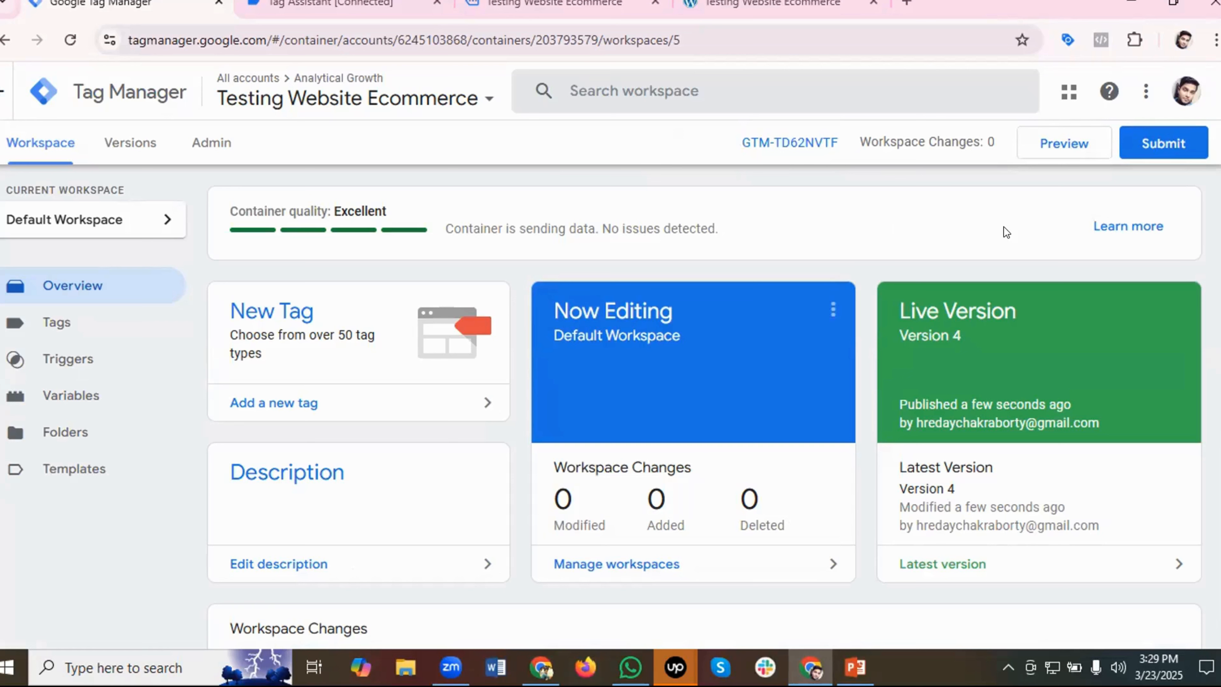